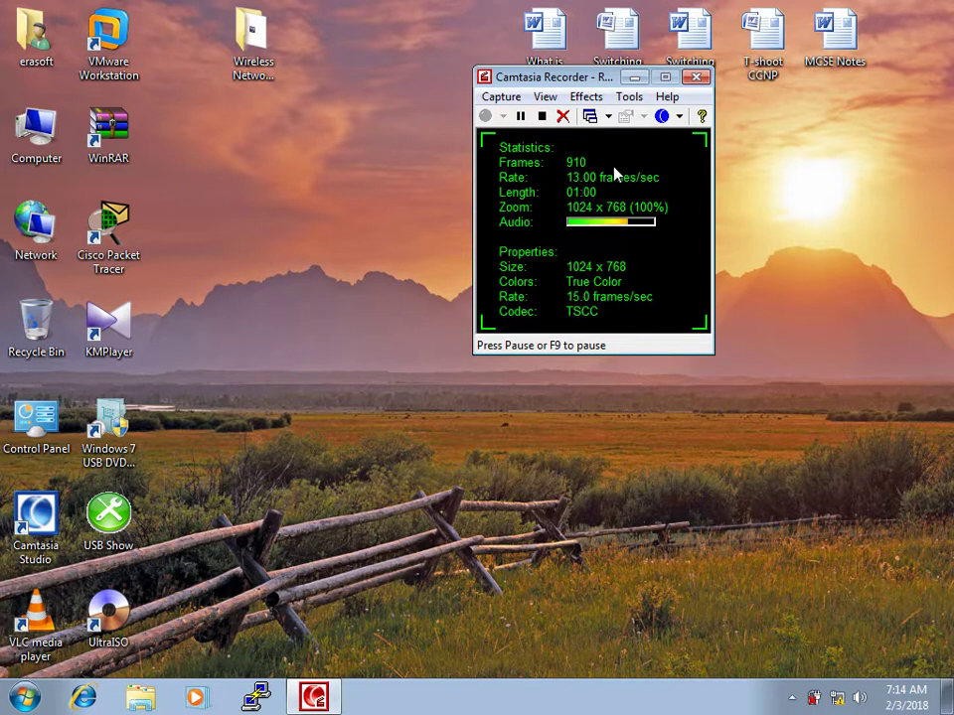
- Minimize the recorder window and move the What is CCNA and Switching CCNP documents away from the other Word files on the desktop
left_click(633, 76)
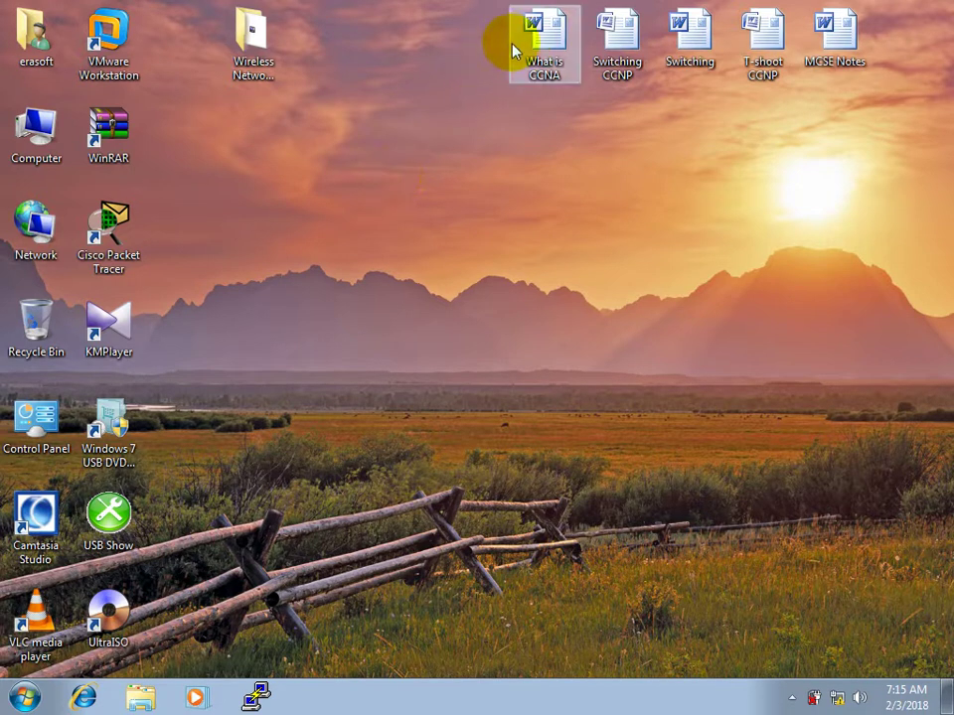
left_click_drag(541, 30, 394, 34)
left_click_drag(594, 62, 534, 107)
left_click(520, 149)
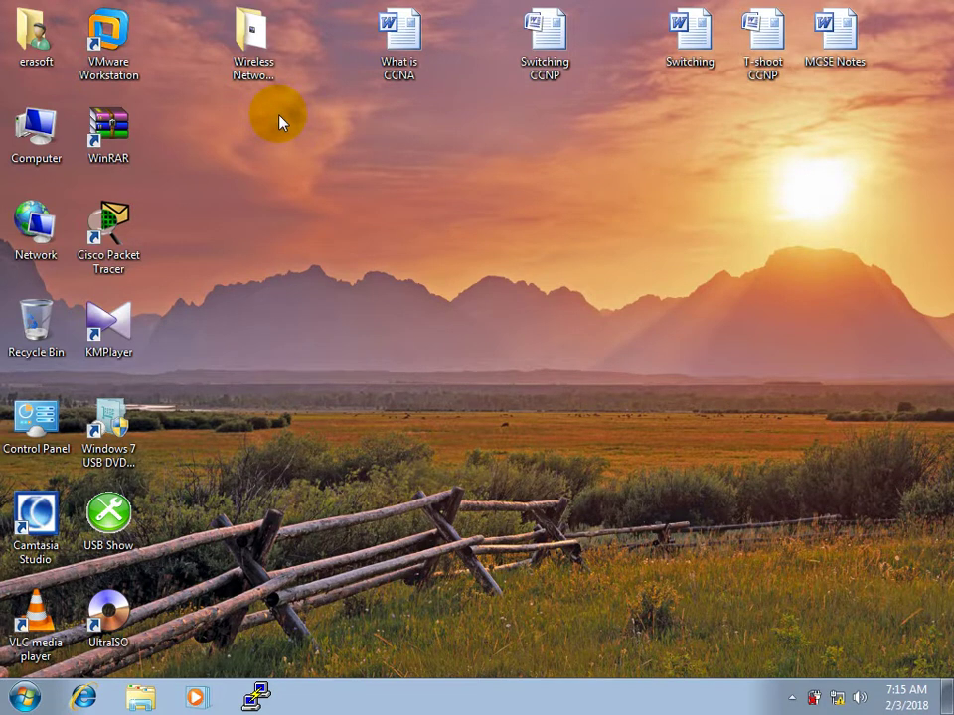
- Open the system properties of this computer and maximize the System window
right_click(45, 113)
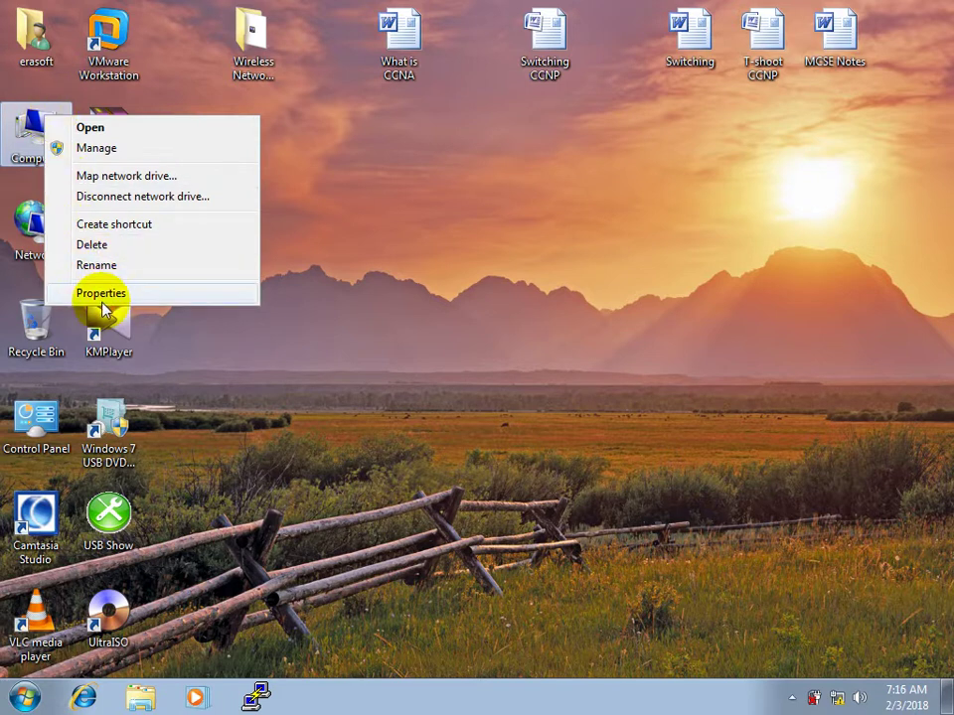
left_click(190, 298)
left_click(195, 296)
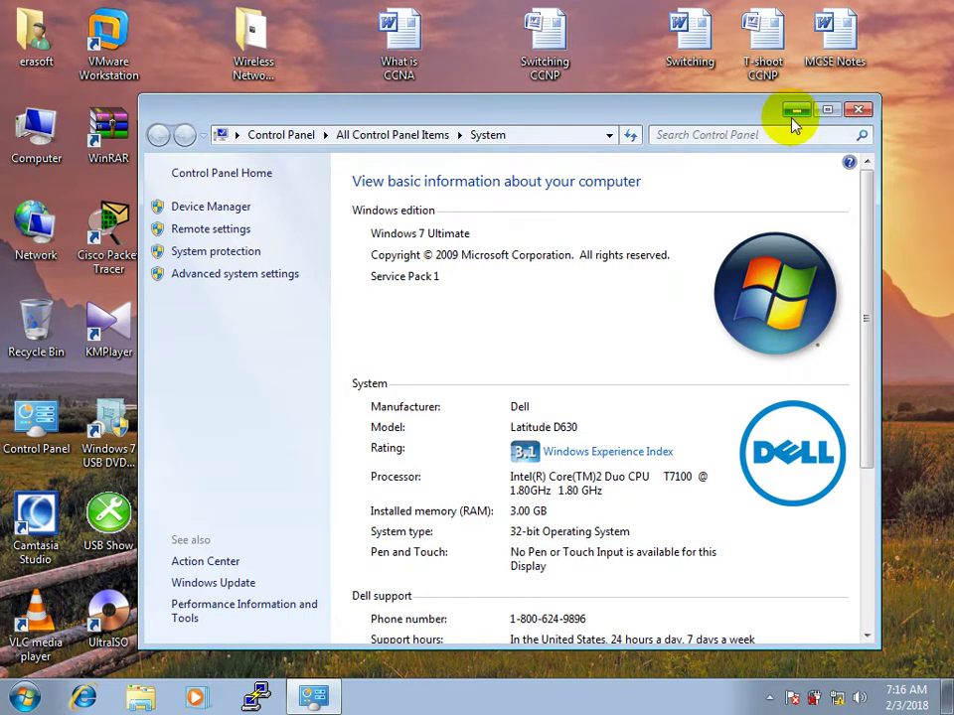
left_click(828, 110)
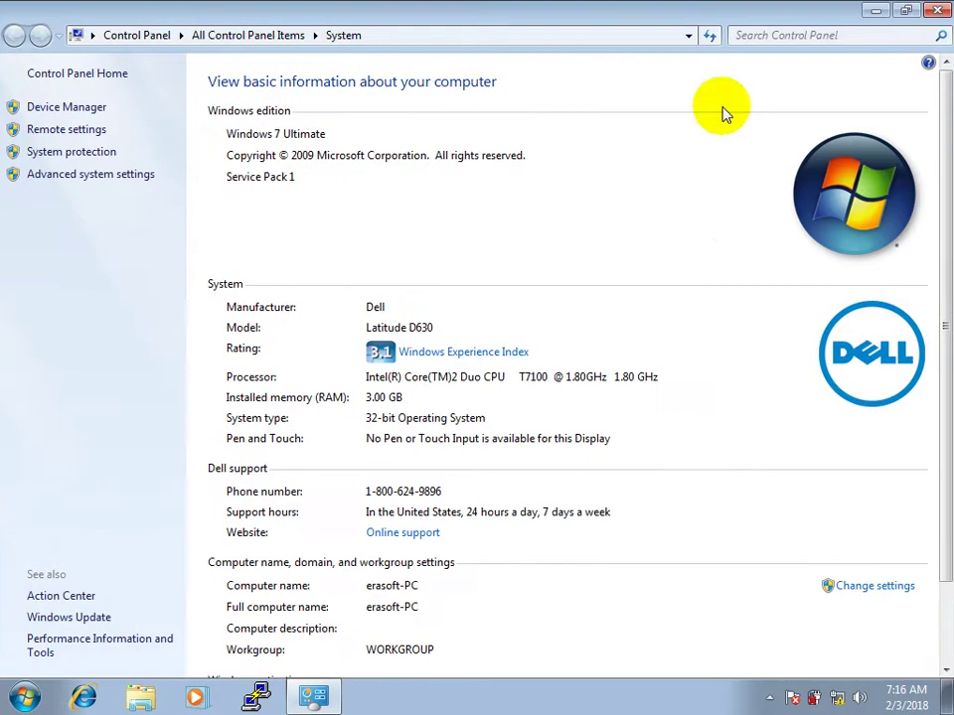
- In the remote settings, select allowing connections from any version of Remote Desktop, and close the System windows without applying
left_click(38, 132)
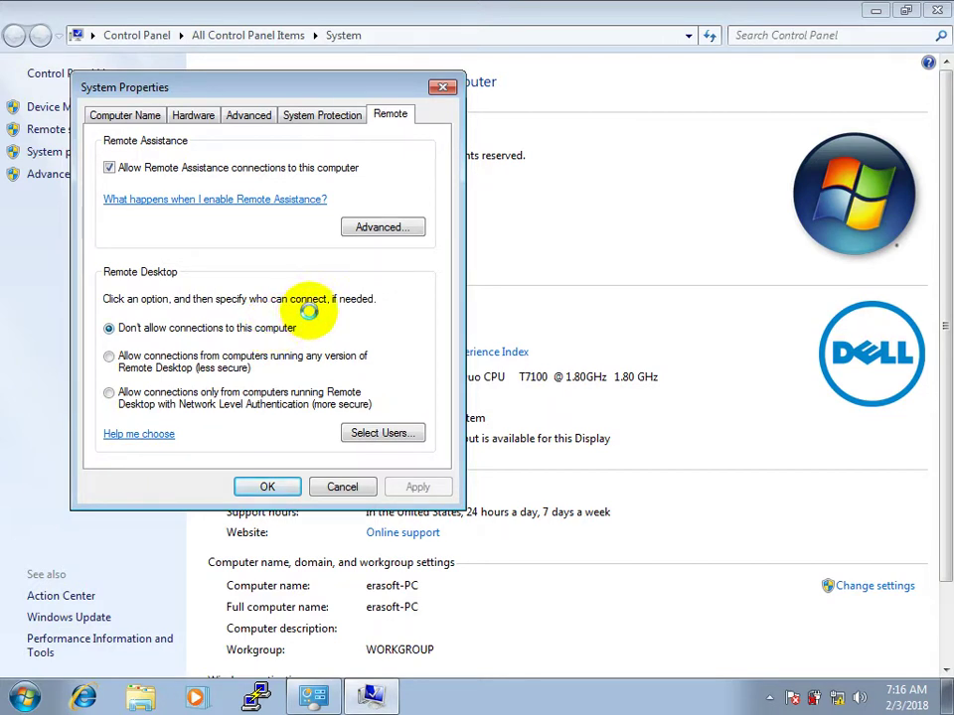
left_click(129, 358)
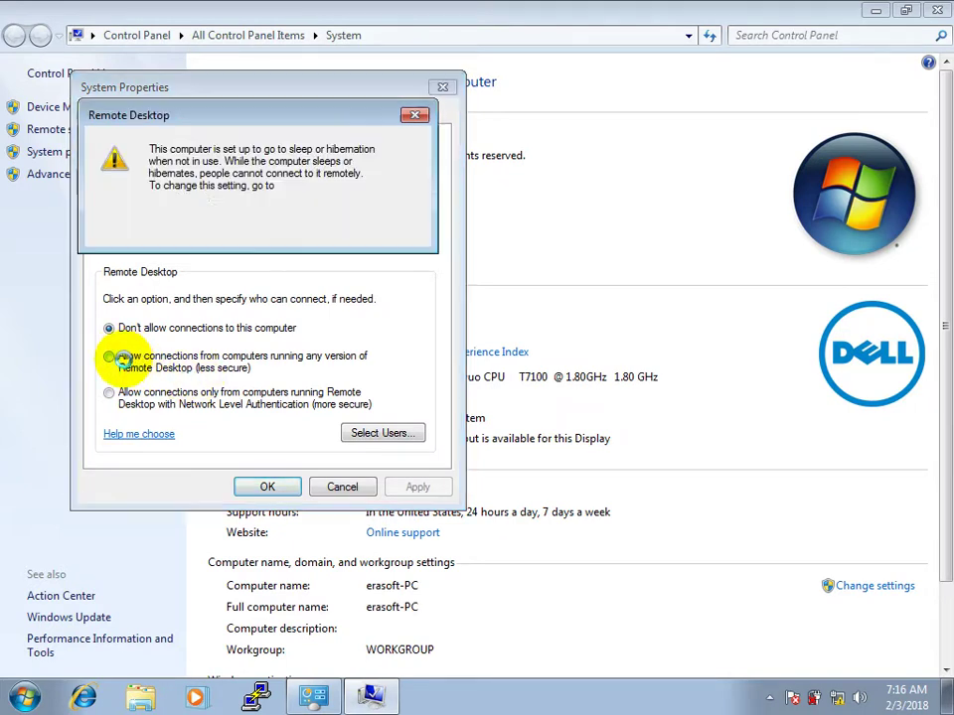
left_click(256, 228)
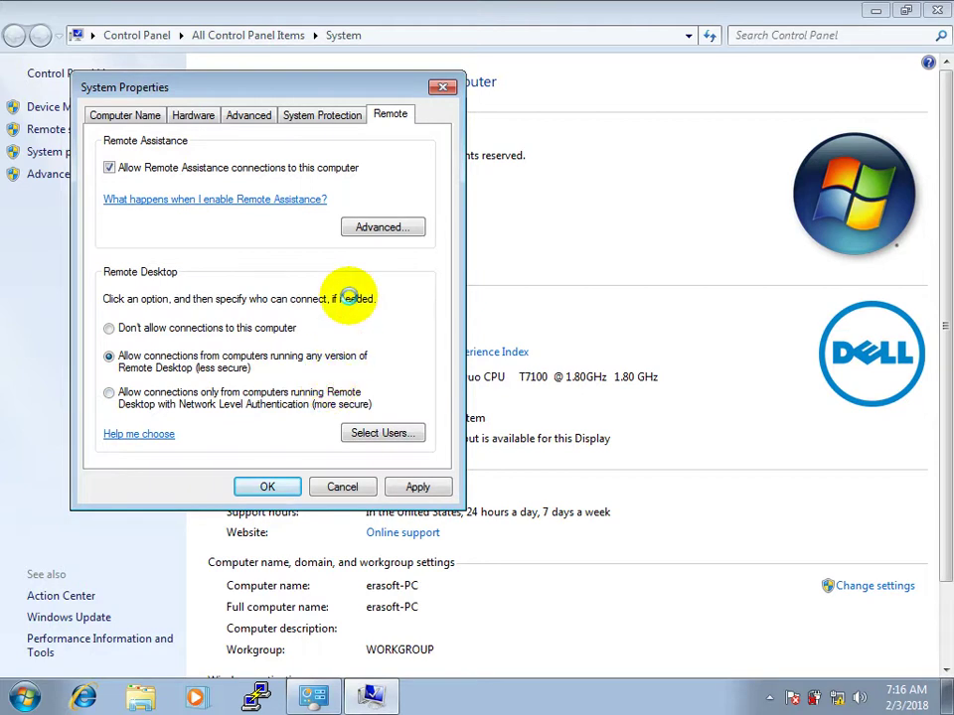
left_click(443, 87)
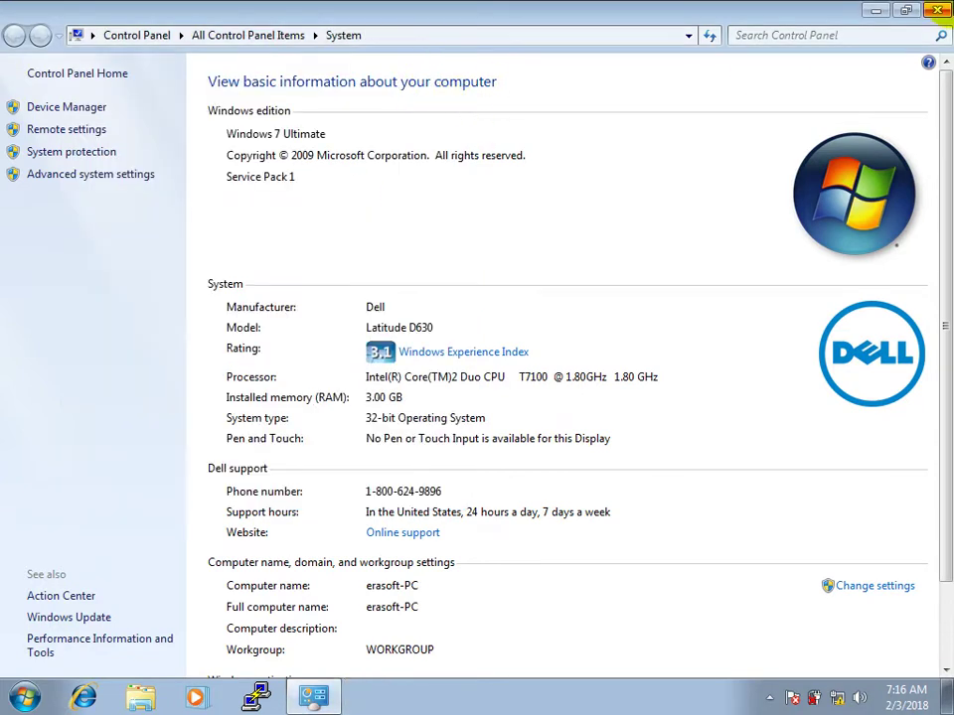
left_click(937, 10)
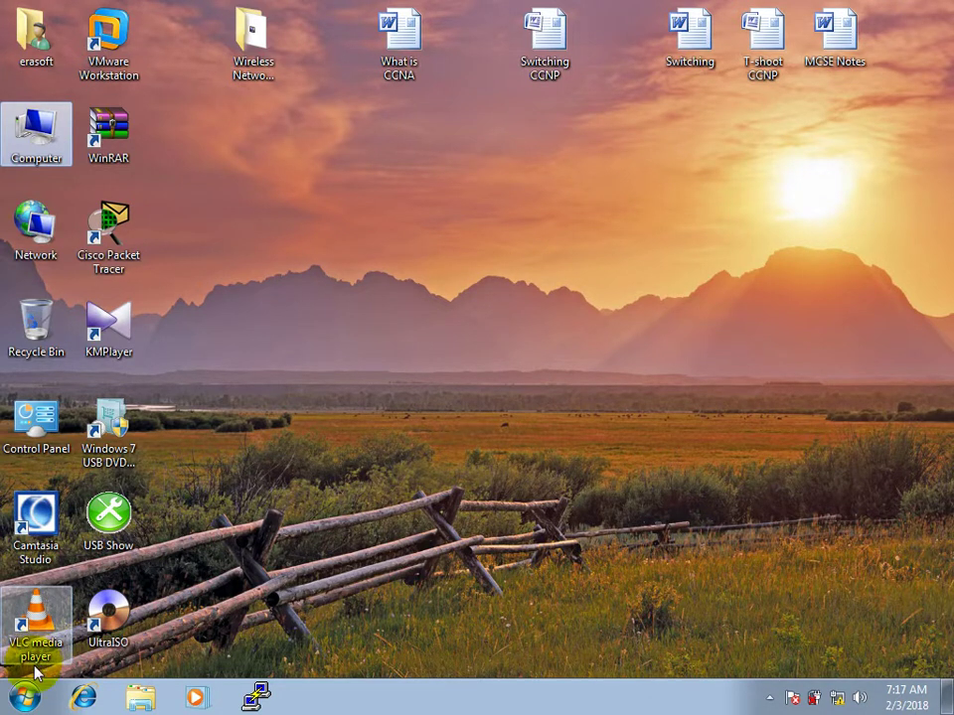
- Search for "remote d" and pin Remote Desktop Connection to the taskbar
left_click(24, 698)
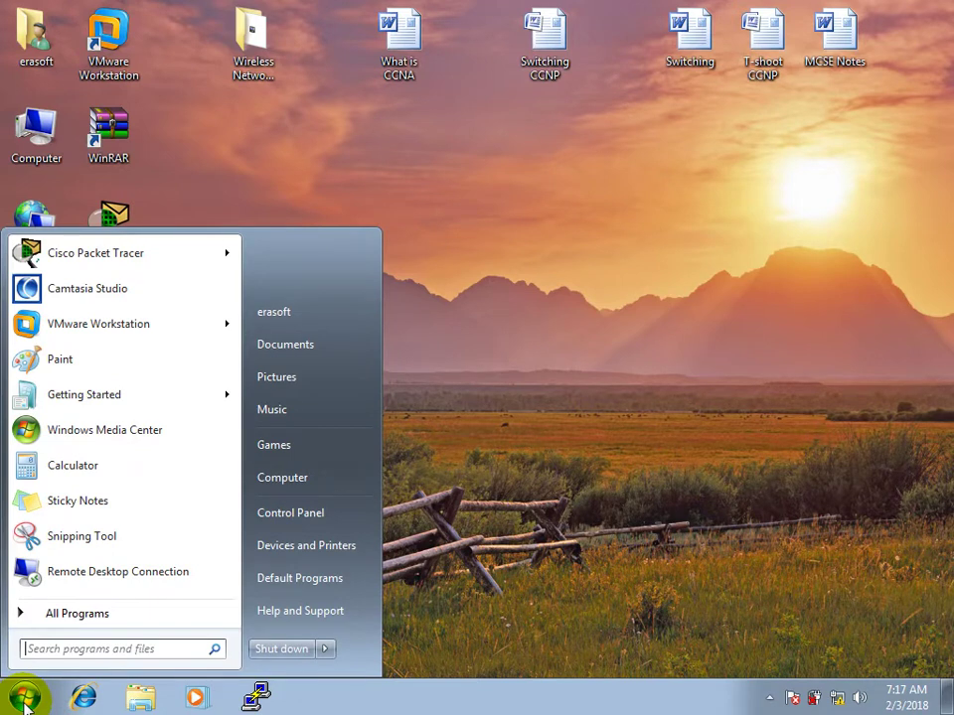
type("w")
key("BackSpace")
type("remote")
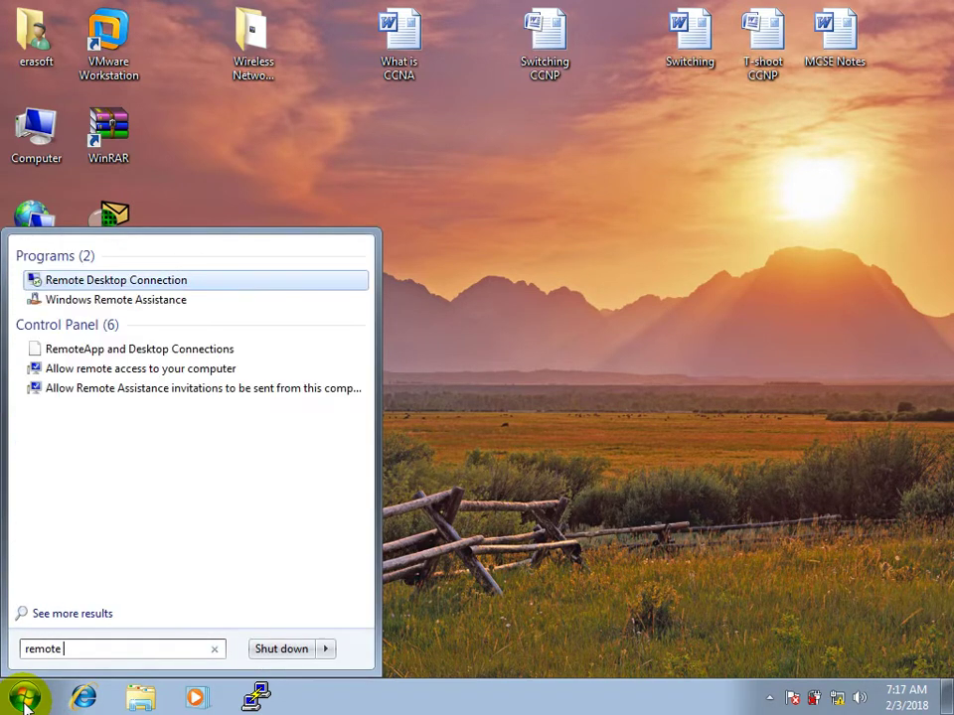
type(" d")
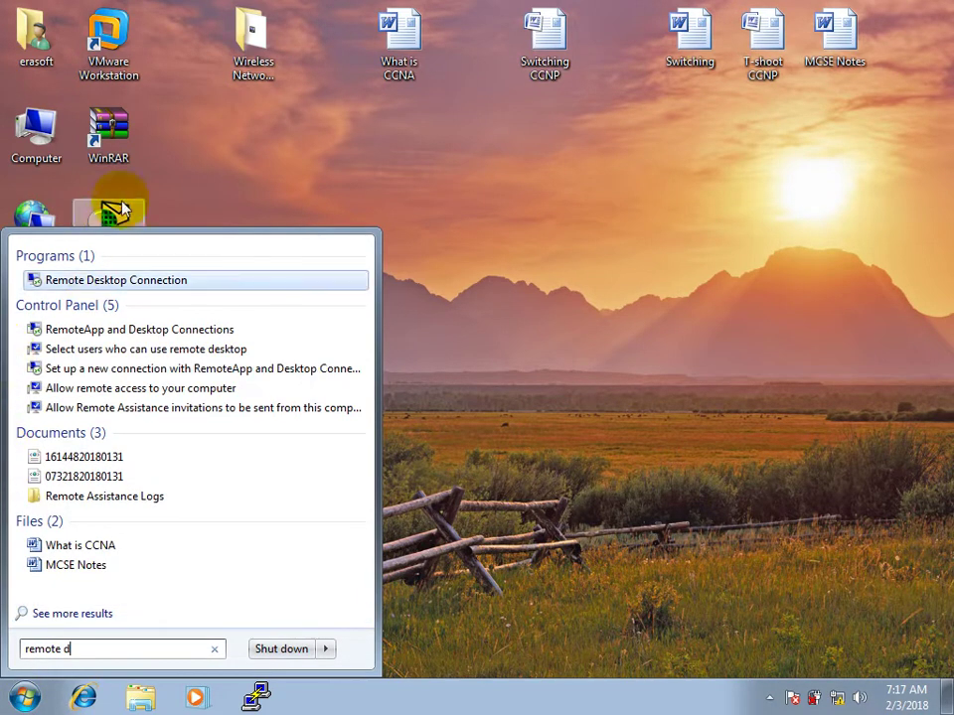
right_click(104, 285)
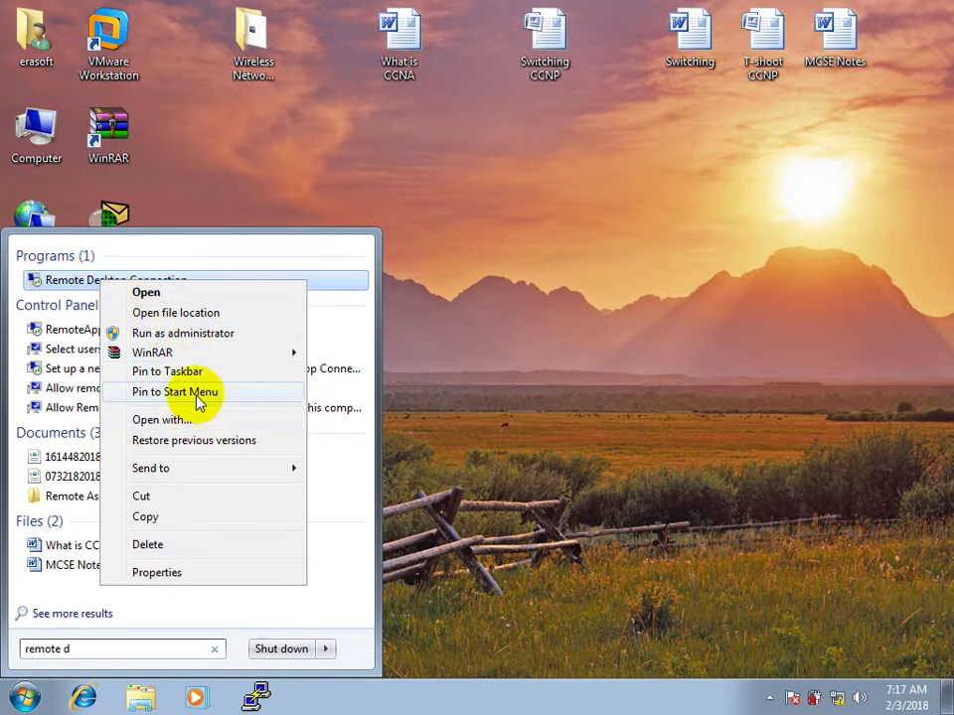
left_click(175, 374)
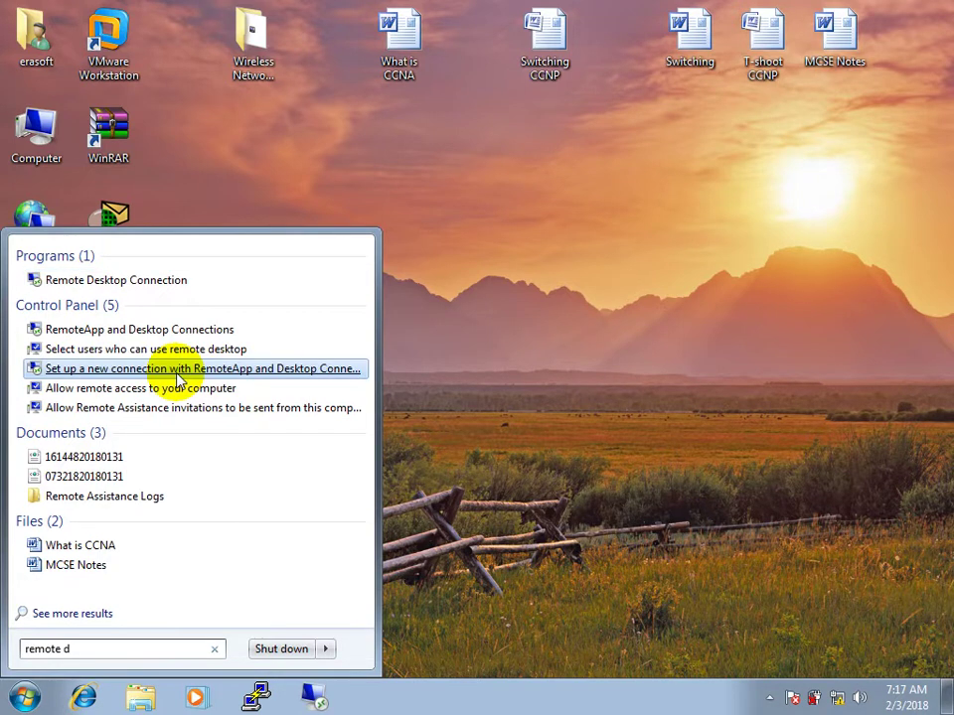
left_click(536, 632)
- Open Remote Desktop Connection and try to connect to the computer at 10.0.0.2
left_click(329, 696)
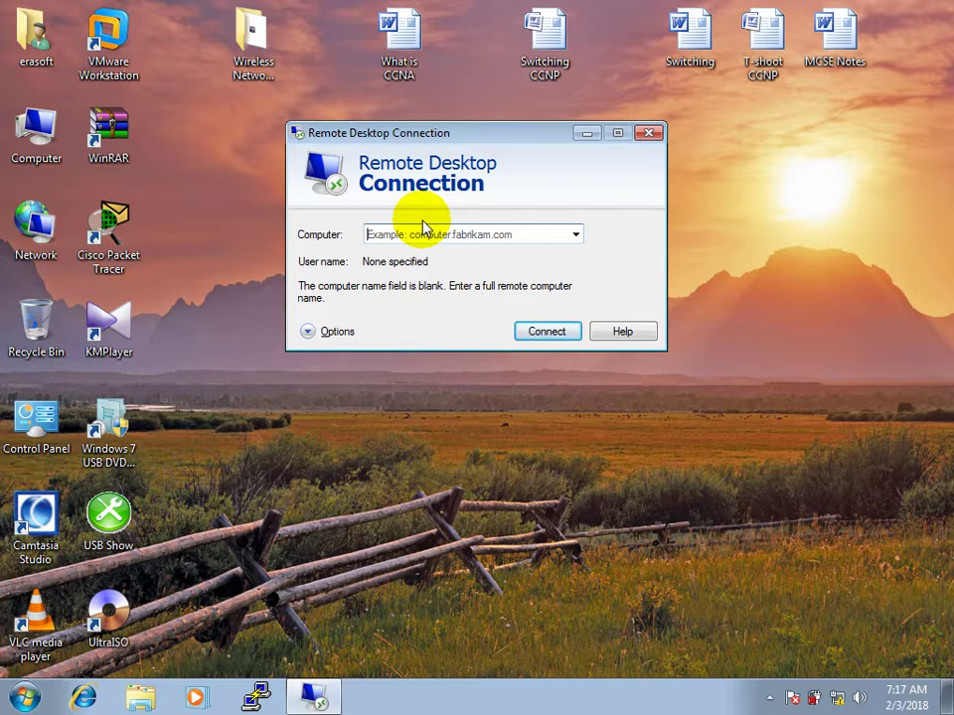
type("10.0.0")
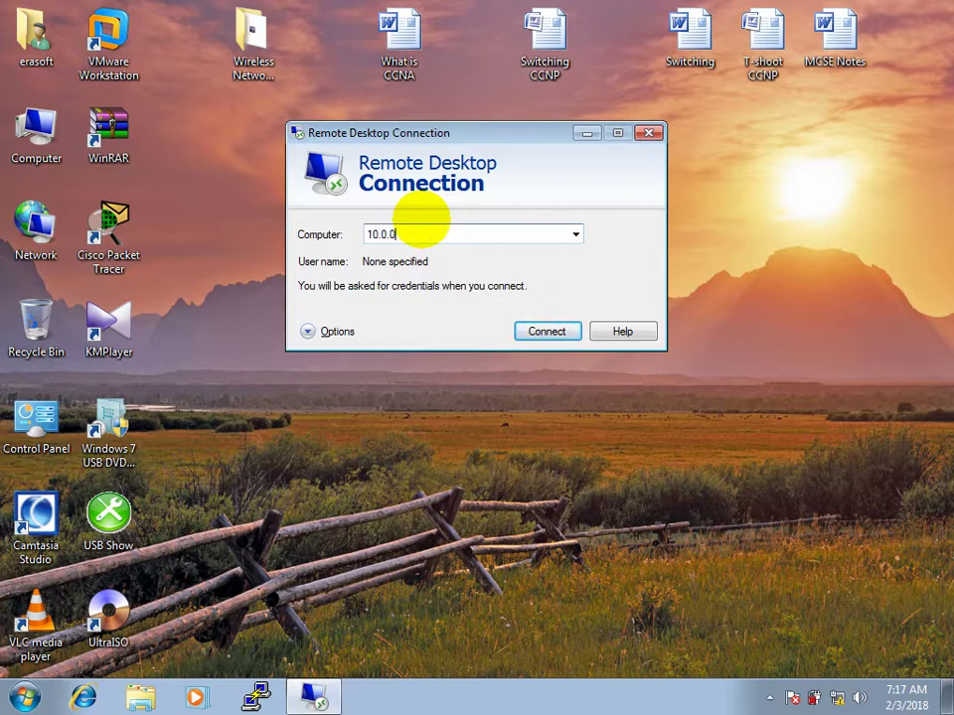
type(".2")
key("Return")
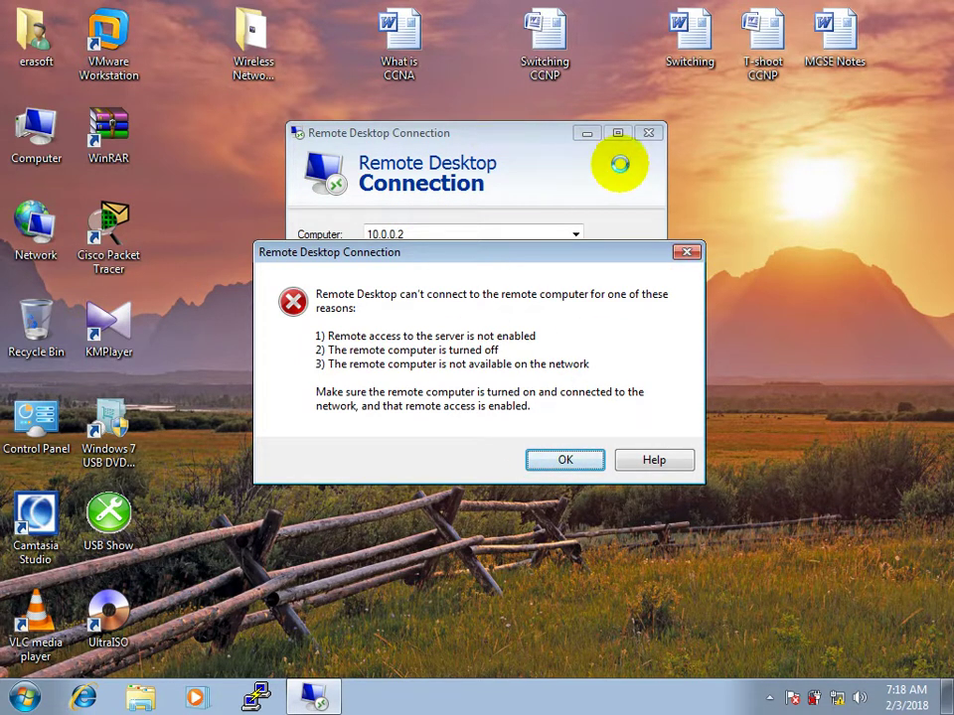
right_click(824, 215)
left_click(801, 274)
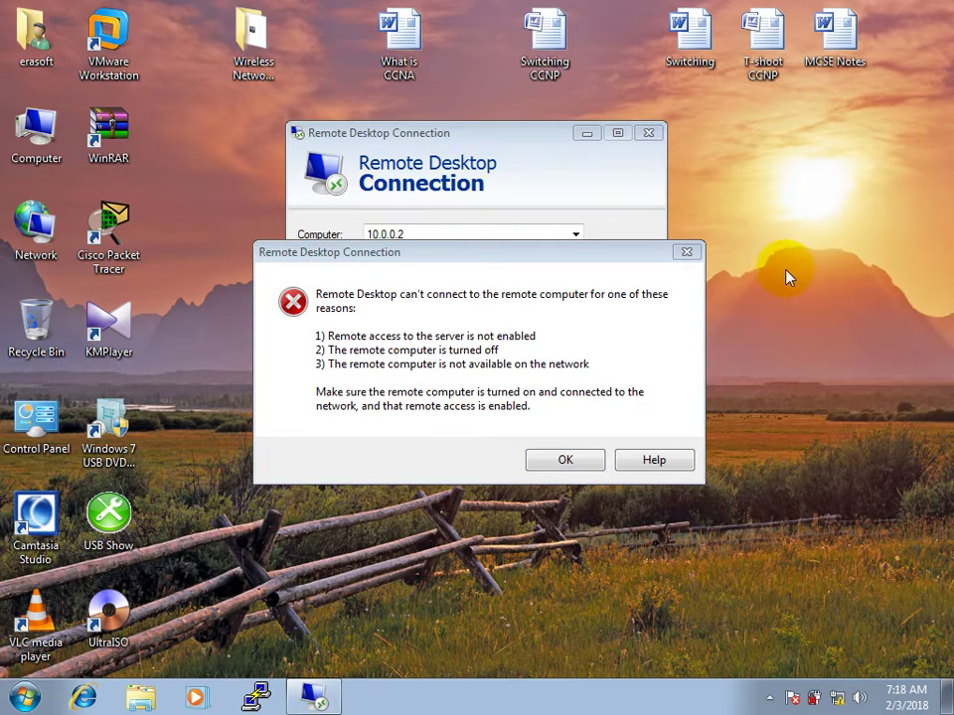
left_click(559, 463)
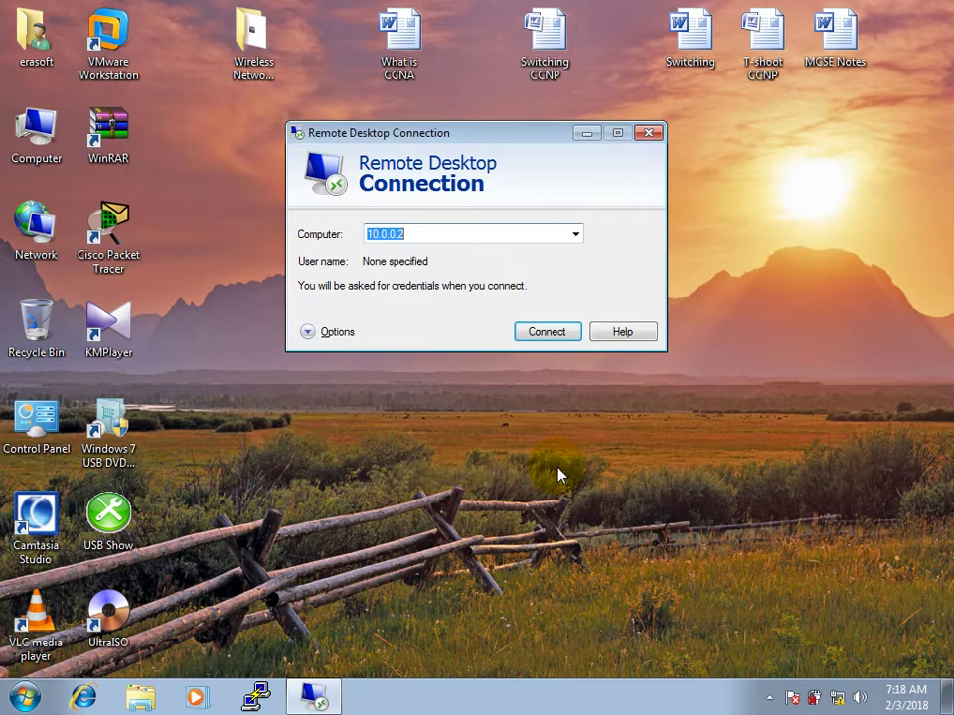
left_click(452, 234)
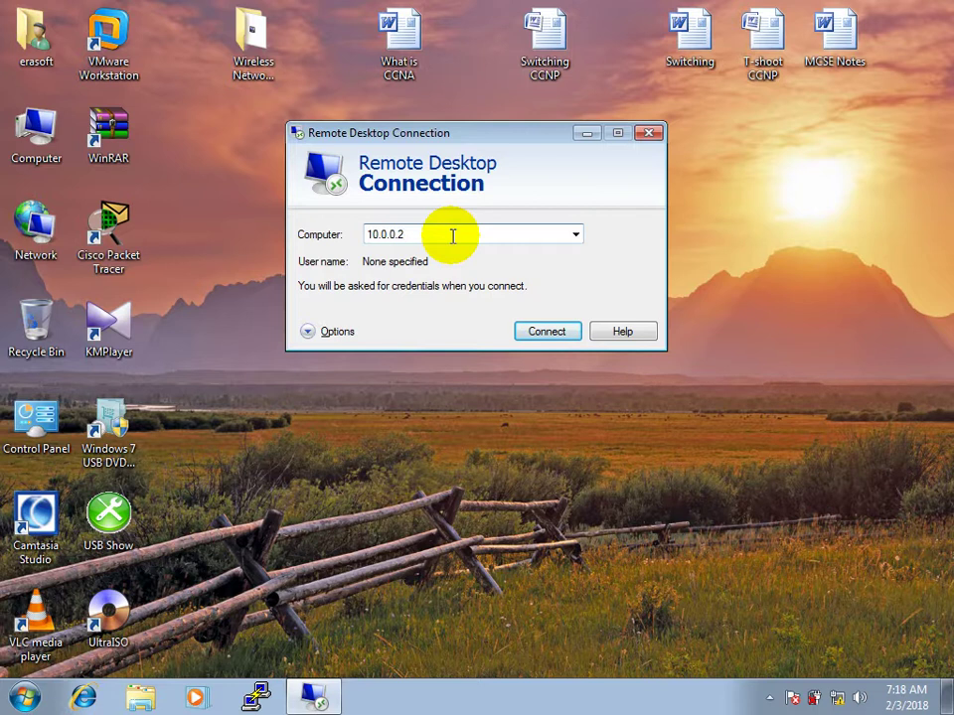
- Open the Internet Protocol Version 4 properties of the Local Area Connection from the Network and Sharing Center
right_click(832, 699)
left_click(819, 684)
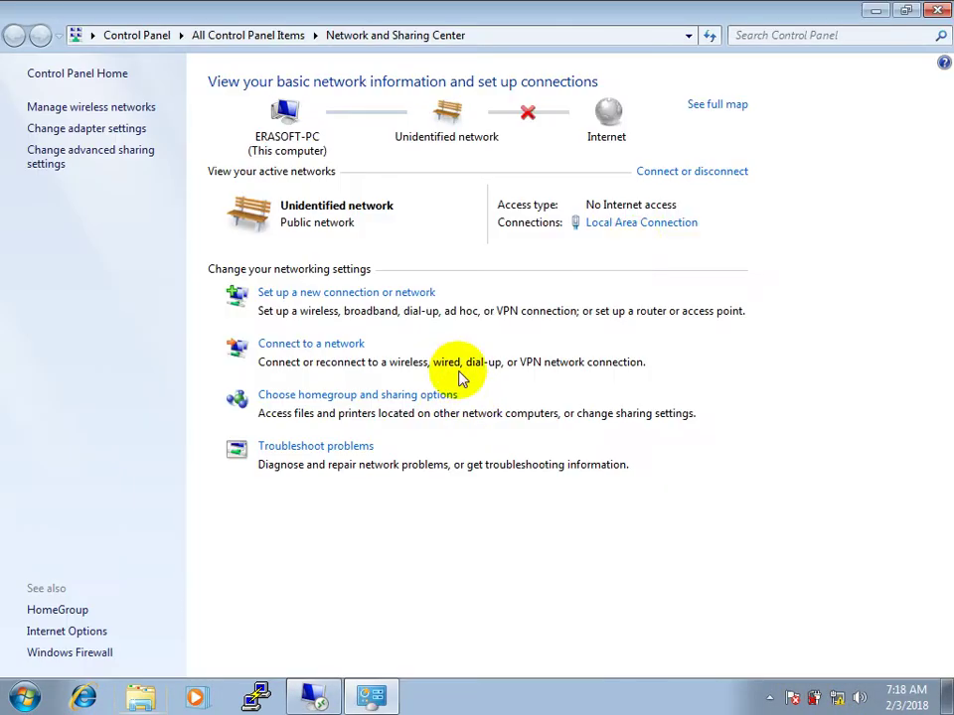
left_click(634, 222)
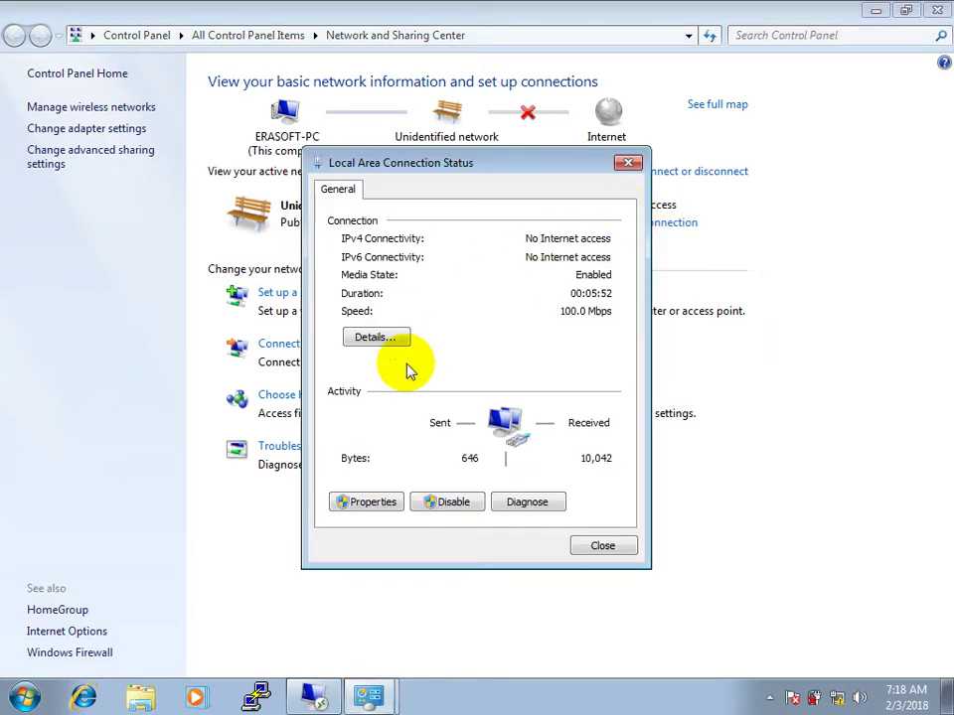
left_click(393, 502)
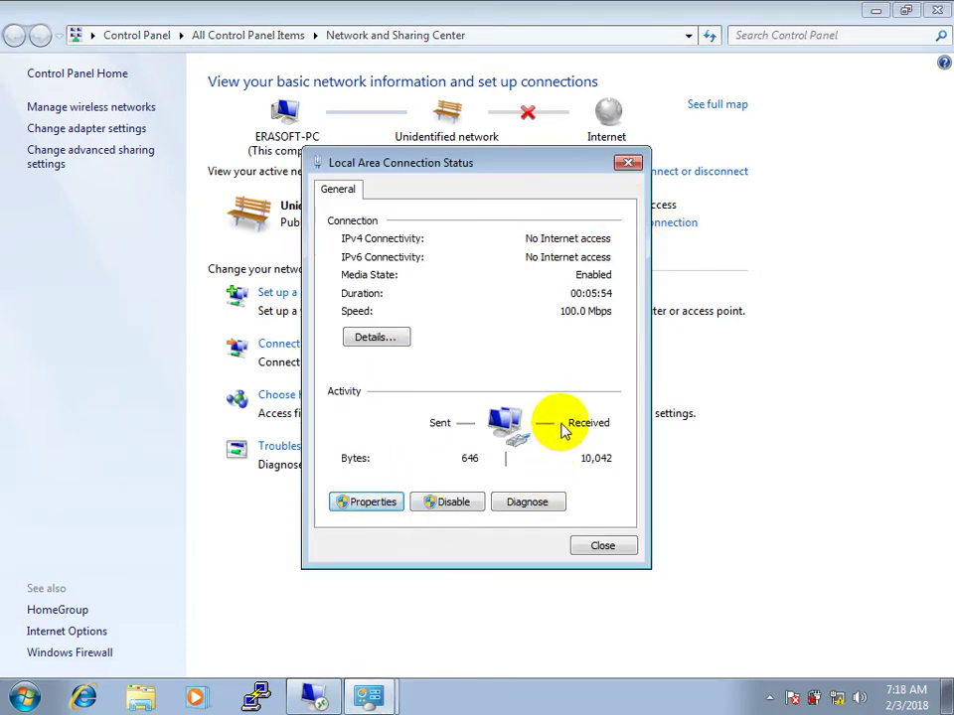
double_click(501, 402)
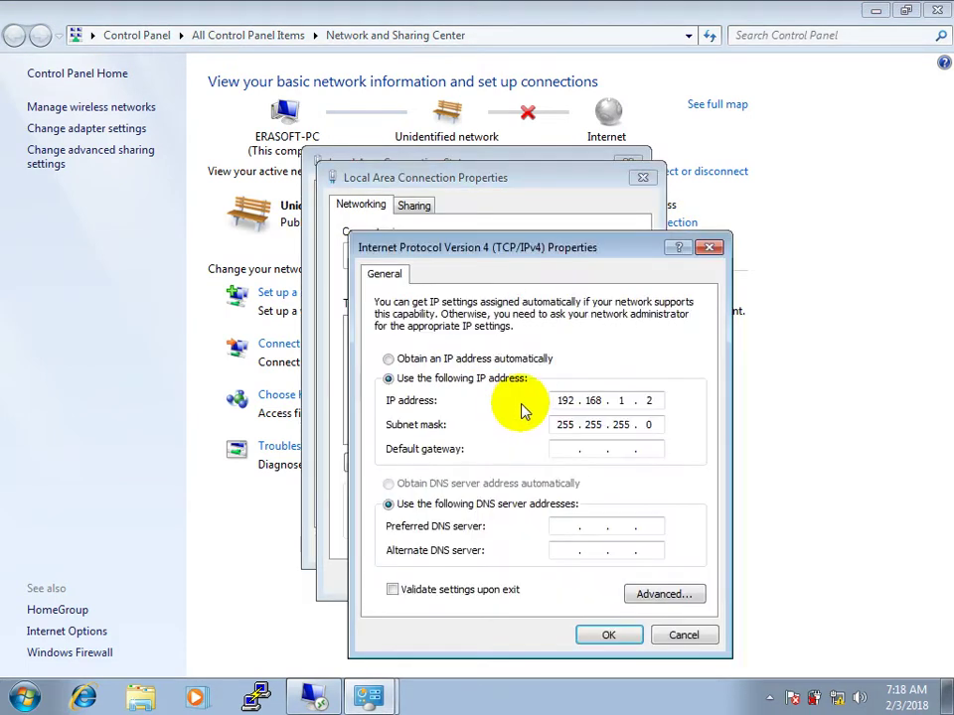
- Assign the static IP address 10.0.0.10 with subnet mask 255.0.0.0 to the Local Area Connection and close the network windows
left_click(388, 358)
left_click(389, 379)
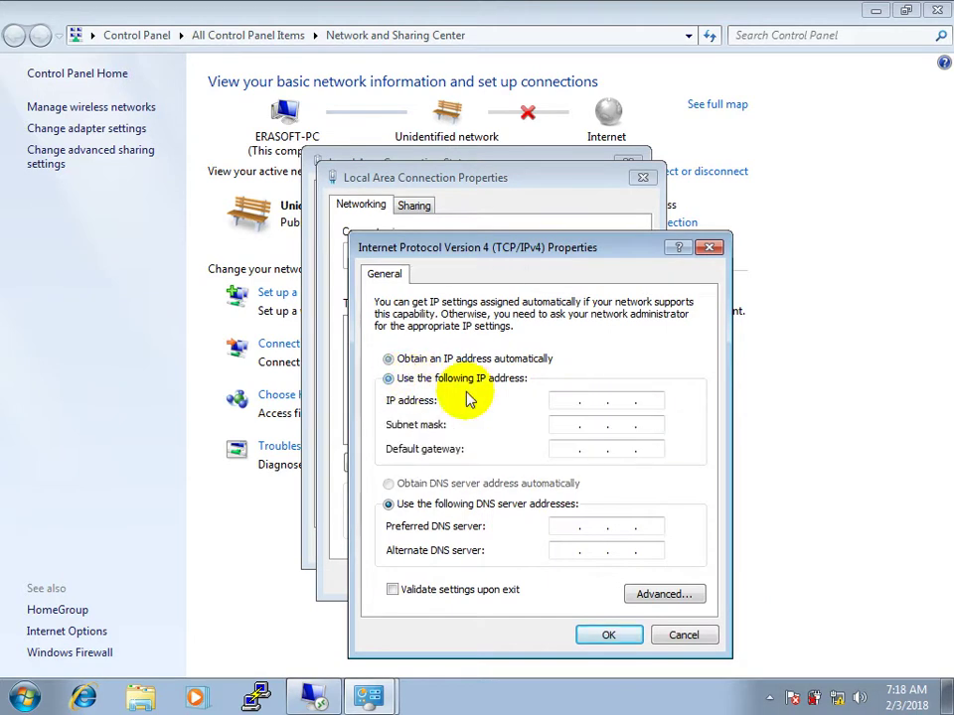
left_click(575, 399)
type("10.0")
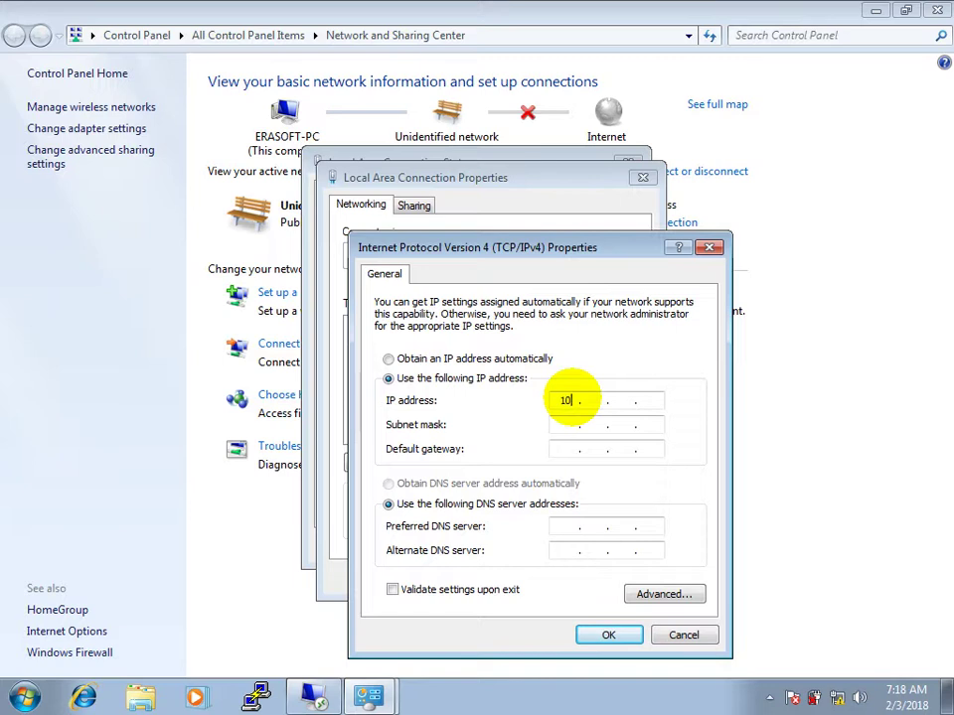
type(".0.10")
key("Tab")
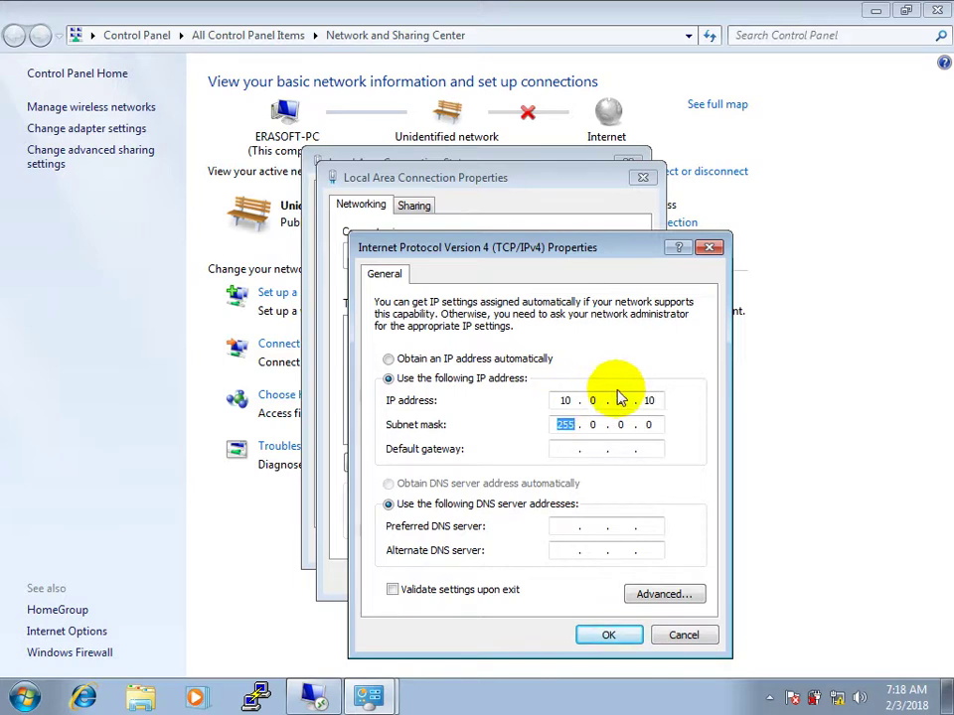
left_click(607, 635)
left_click(538, 577)
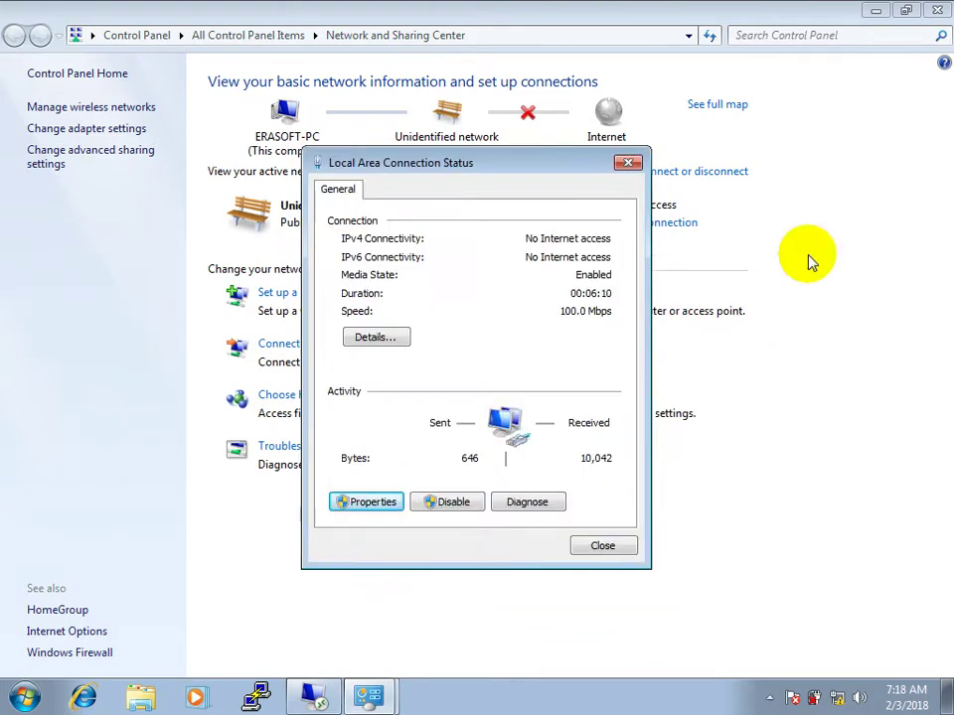
left_click(936, 10)
left_click(602, 545)
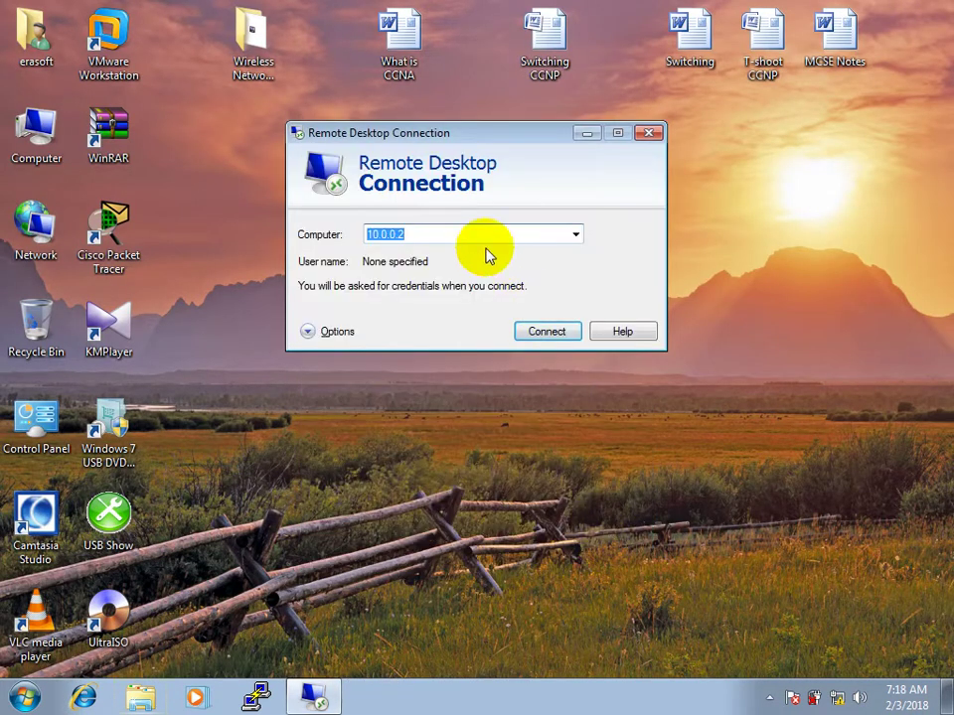
- Connect to 10.0.0.2 by Remote Desktop, accepting the unverified identity and turning off further prompts for this computer
left_click(471, 234)
left_click(524, 339)
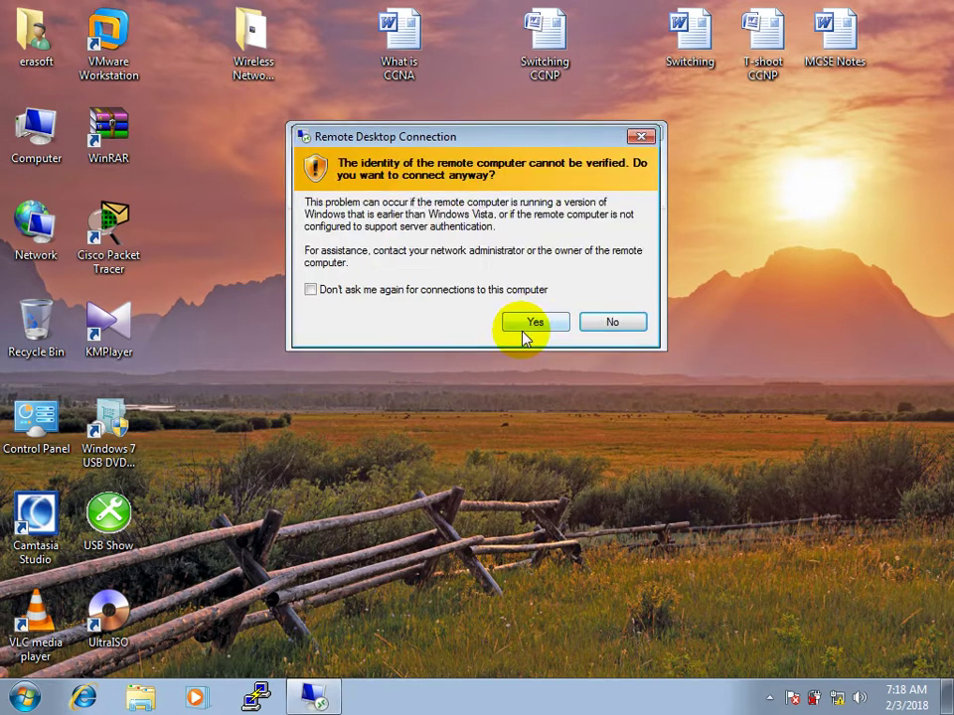
left_click(419, 291)
left_click(537, 326)
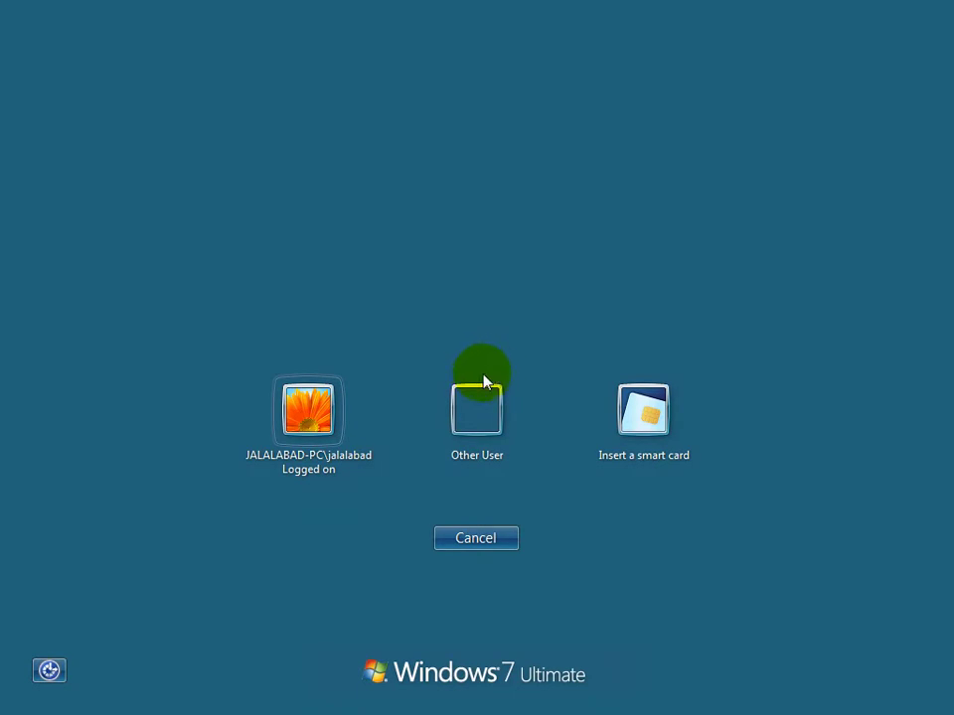
- Sign in to the remote computer's logged-on account by entering the account password, and return to the local desktop
left_click(308, 414)
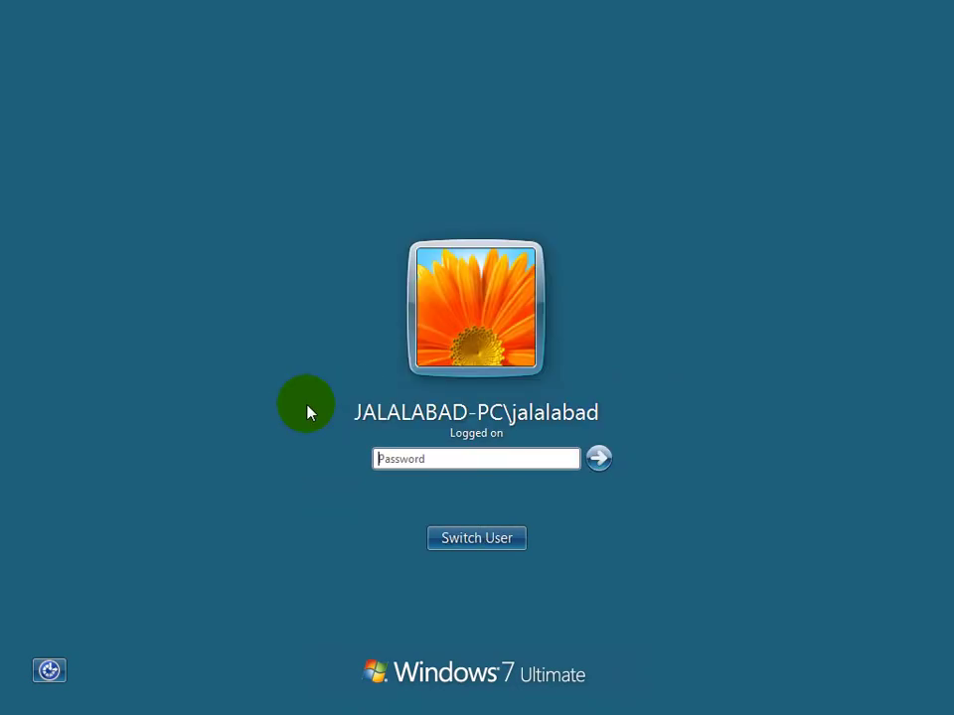
type("•••••••")
key("Return")
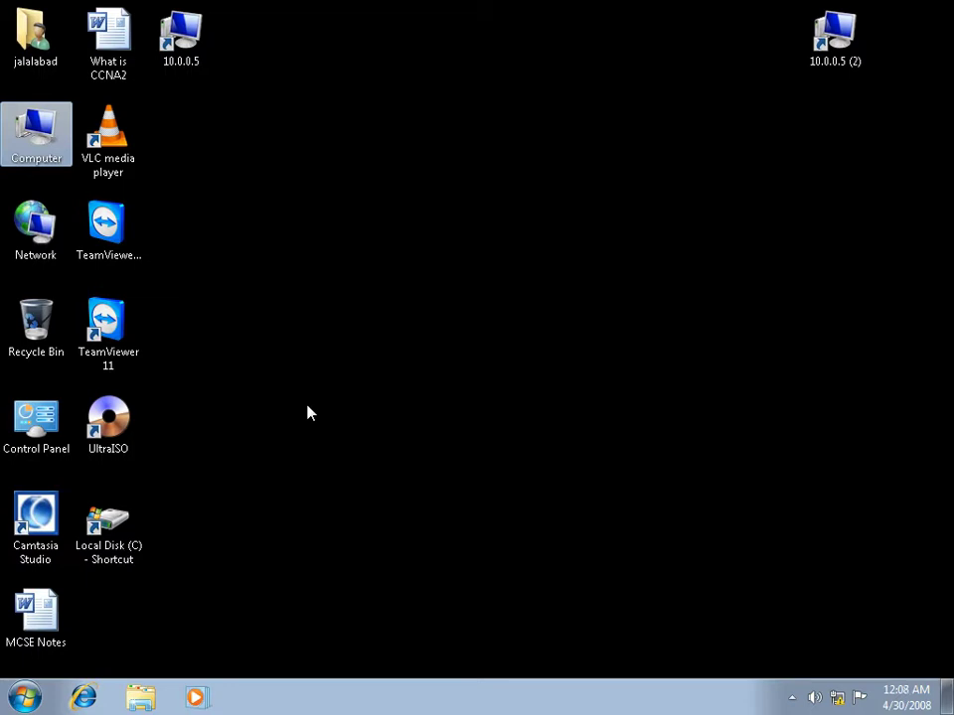
left_click(571, 178)
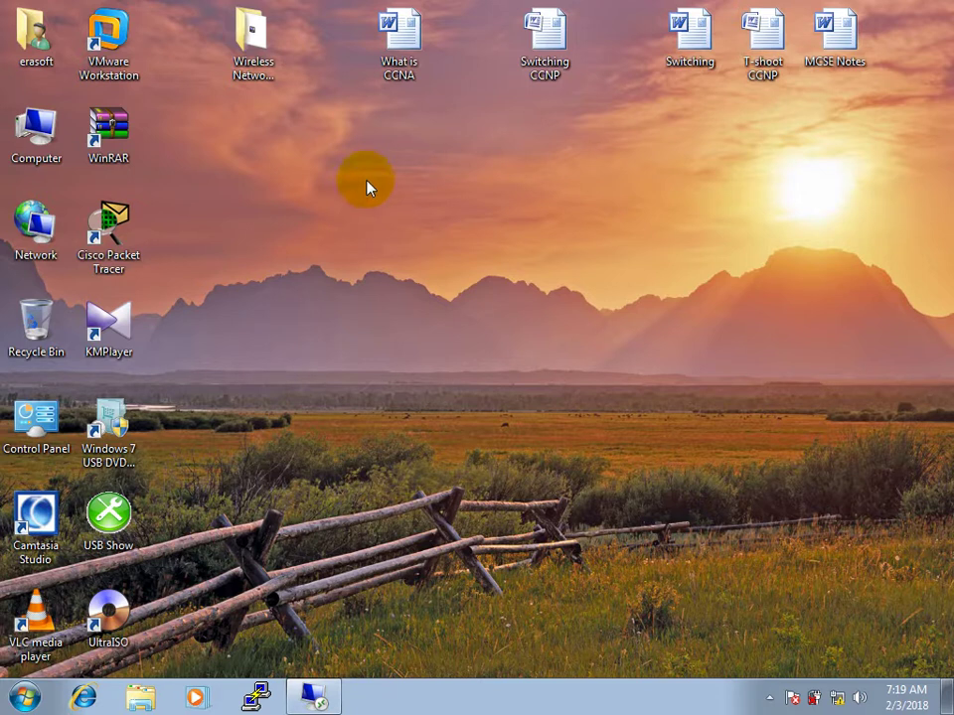
- Return to the remote session, look over its Start menu, and refresh the remote desktop
left_click(311, 695)
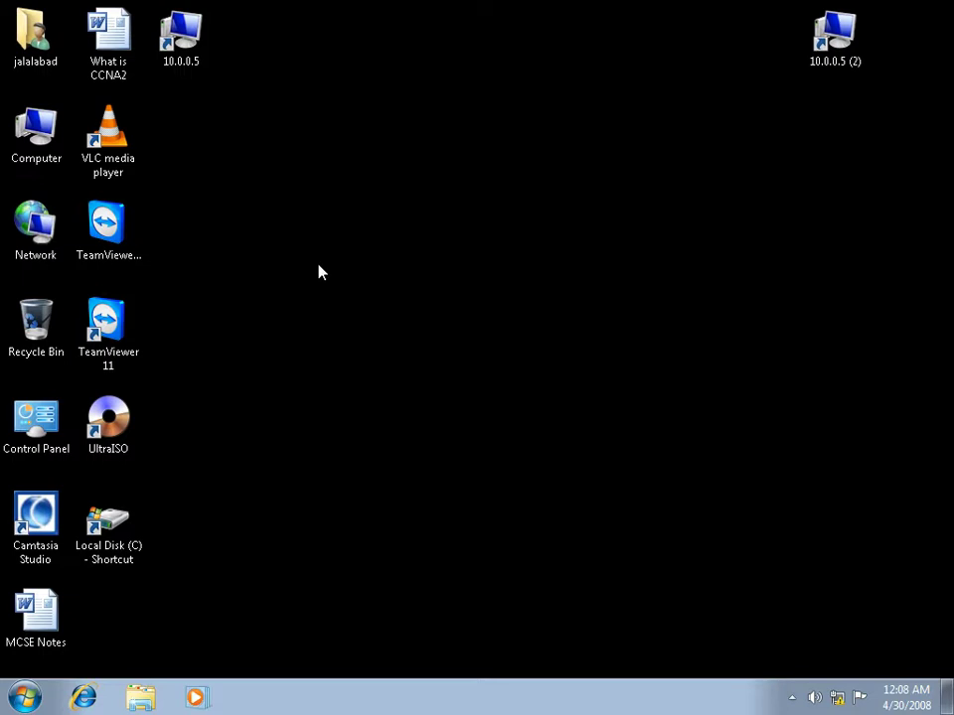
left_click(25, 696)
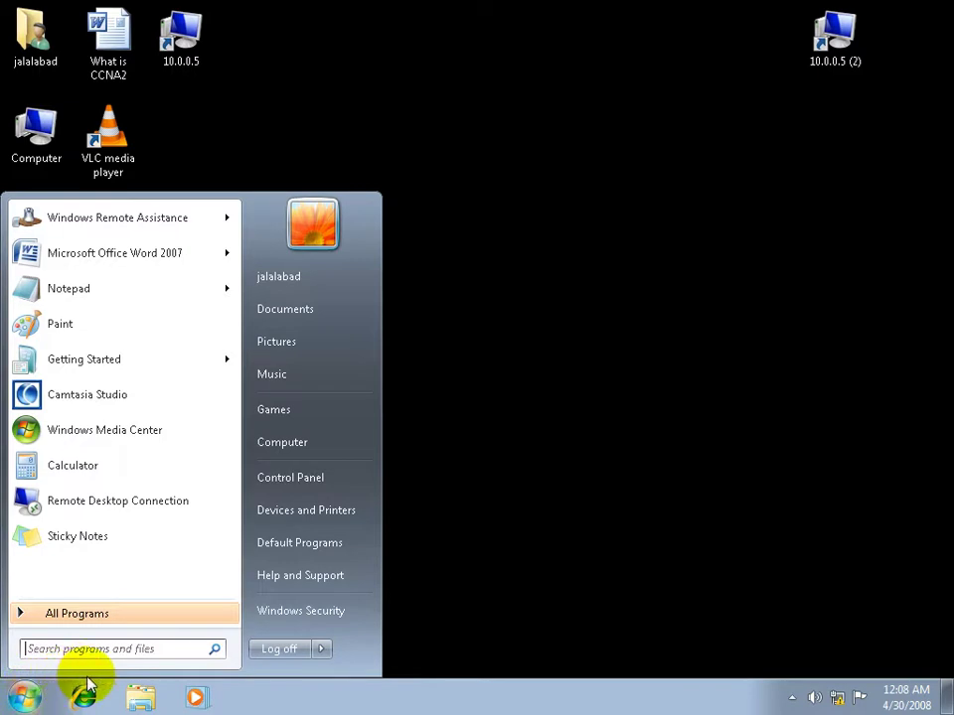
left_click(649, 456)
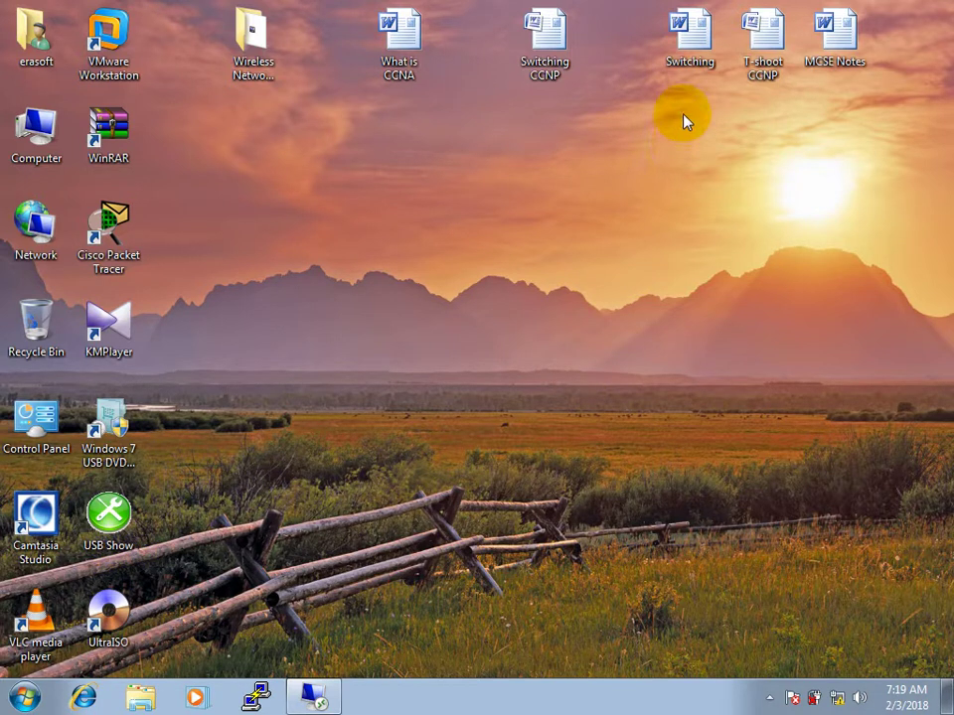
left_click(314, 697)
right_click(277, 247)
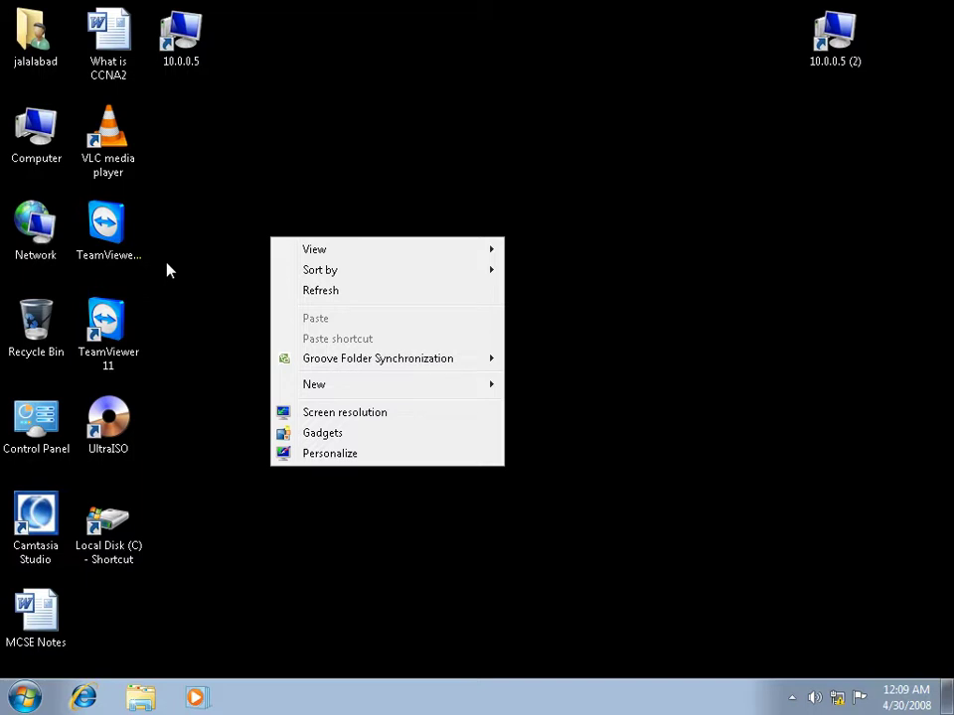
left_click(319, 294)
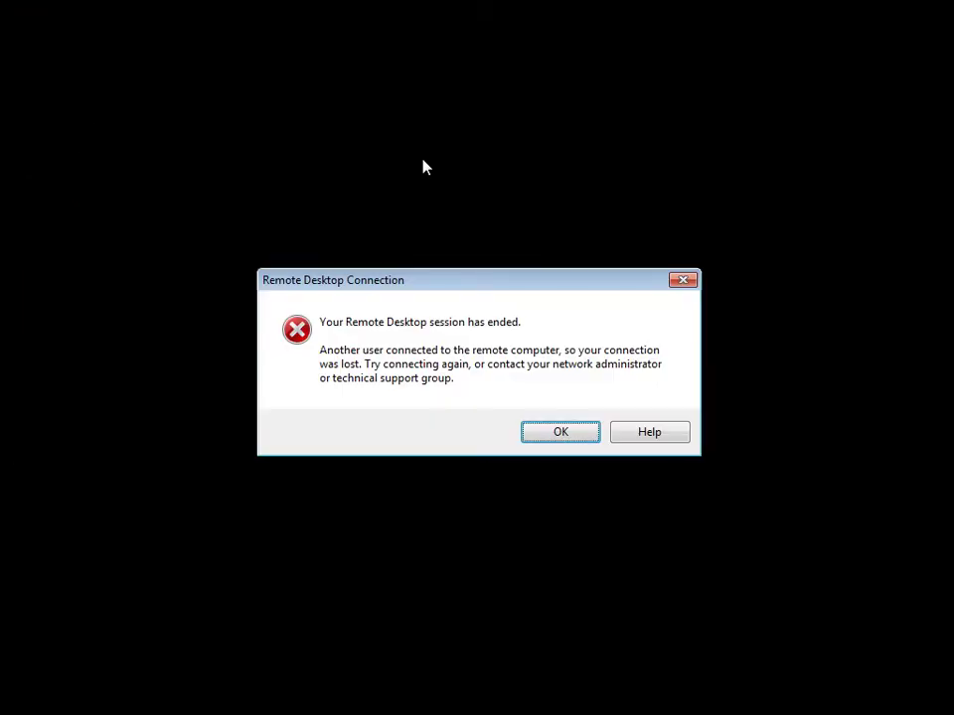
- Dismiss the ended-session message and try to reconnect to 10.0.0.2 with the remote user account
left_click(566, 435)
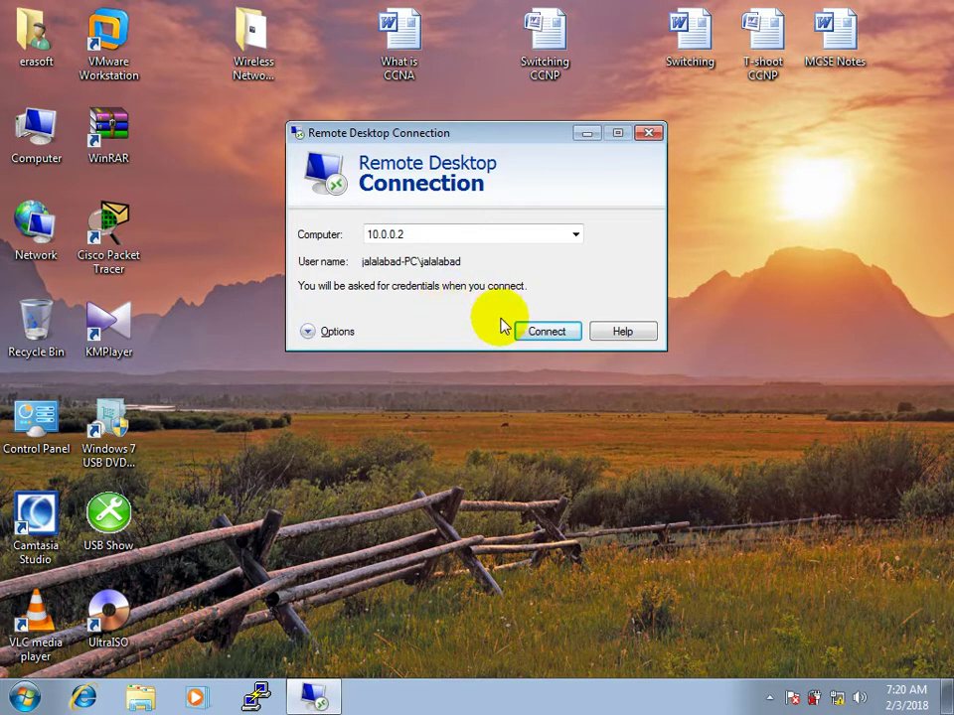
left_click(543, 340)
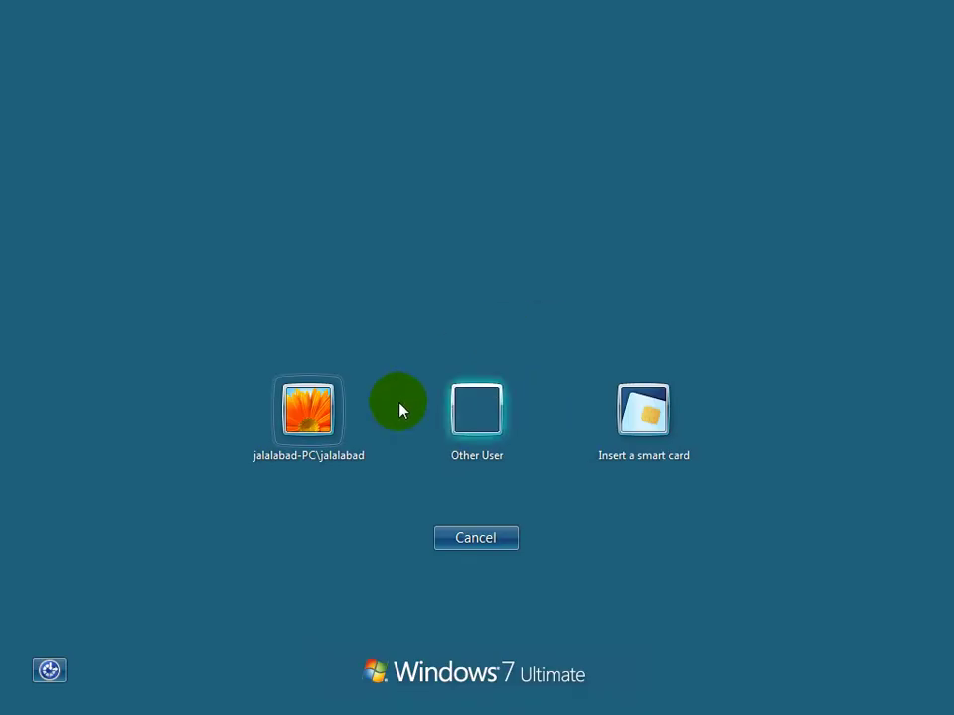
left_click(340, 421)
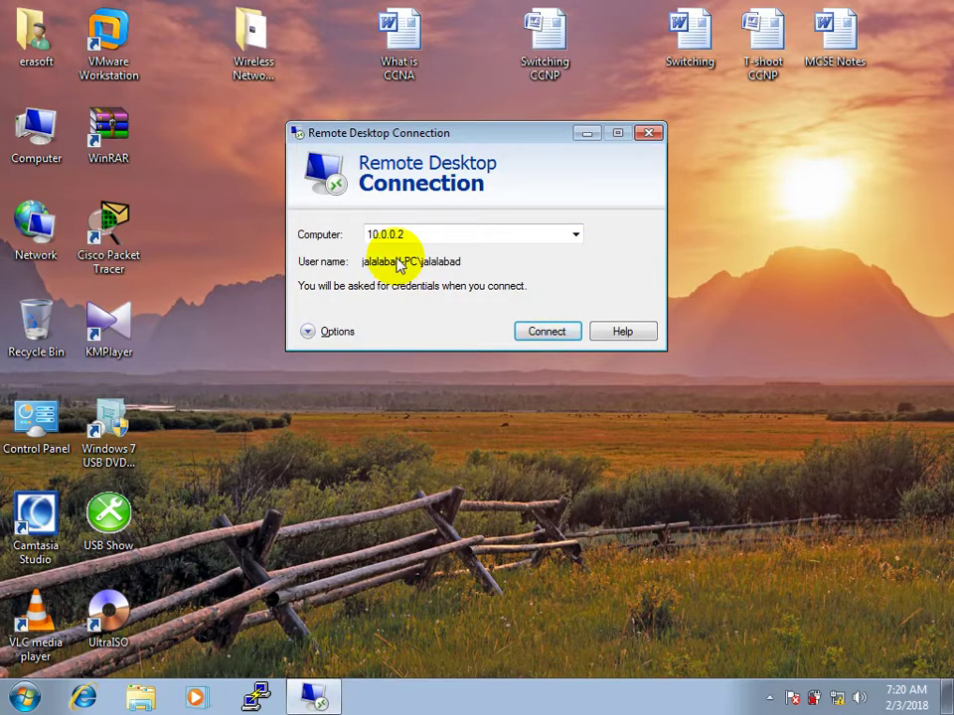
- Expand the Remote Desktop connection options and allow credentials to be saved for 10.0.0.2
left_click(311, 335)
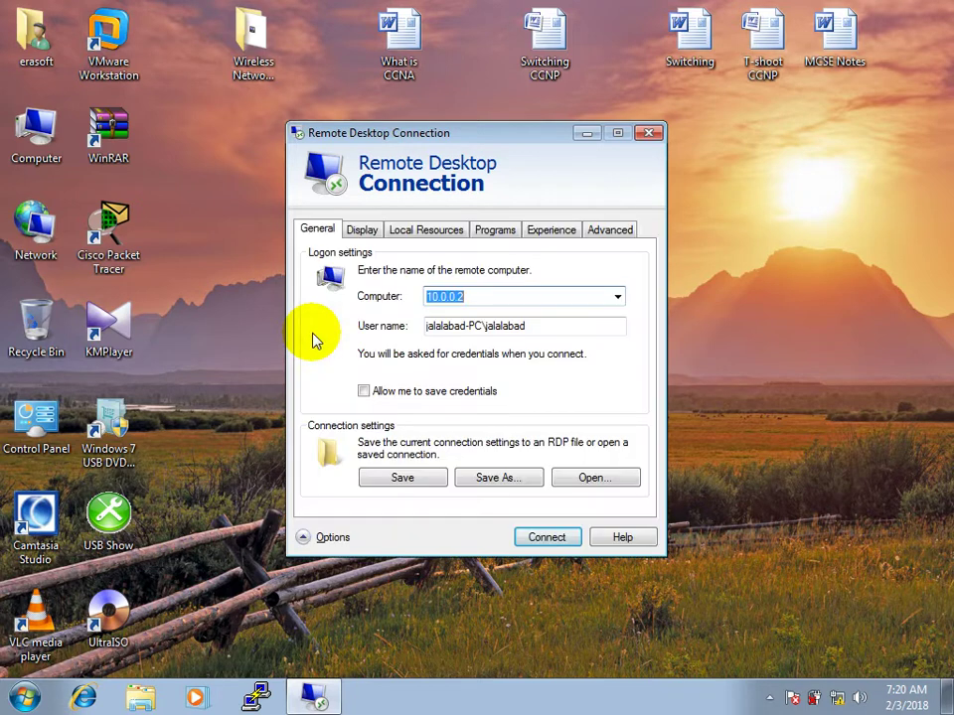
left_click_drag(431, 138, 446, 60)
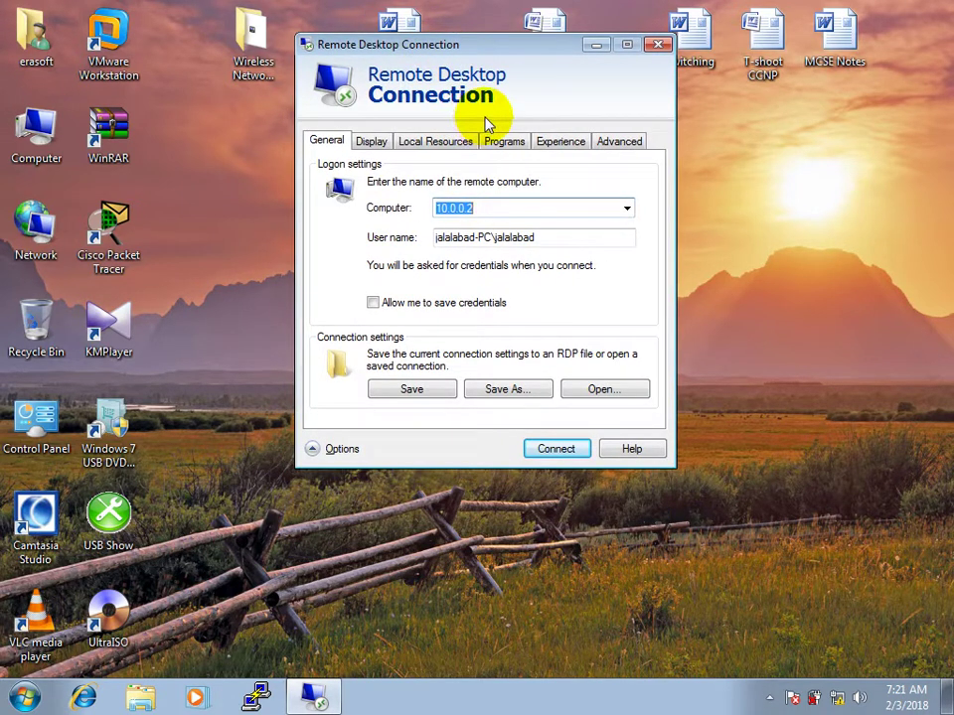
left_click(505, 206)
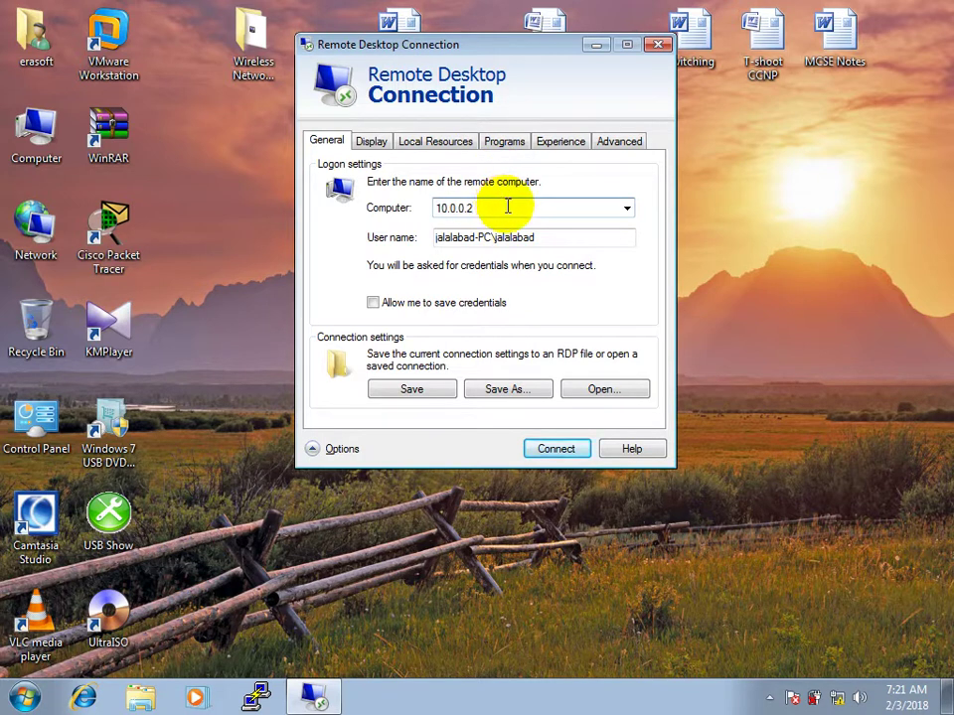
left_click_drag(568, 242, 415, 247)
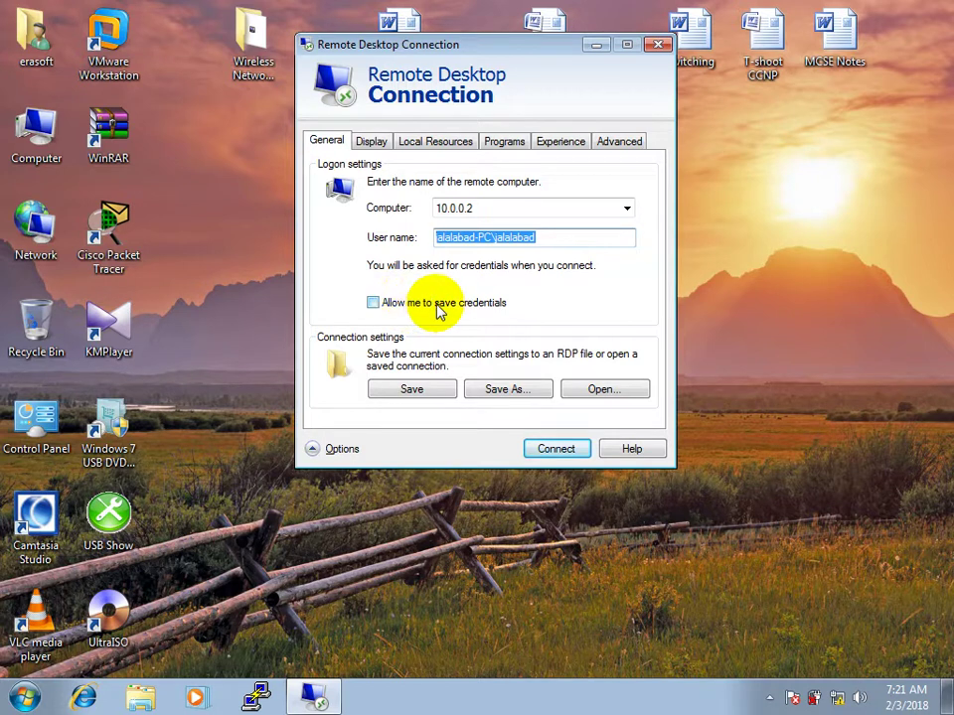
left_click(438, 311)
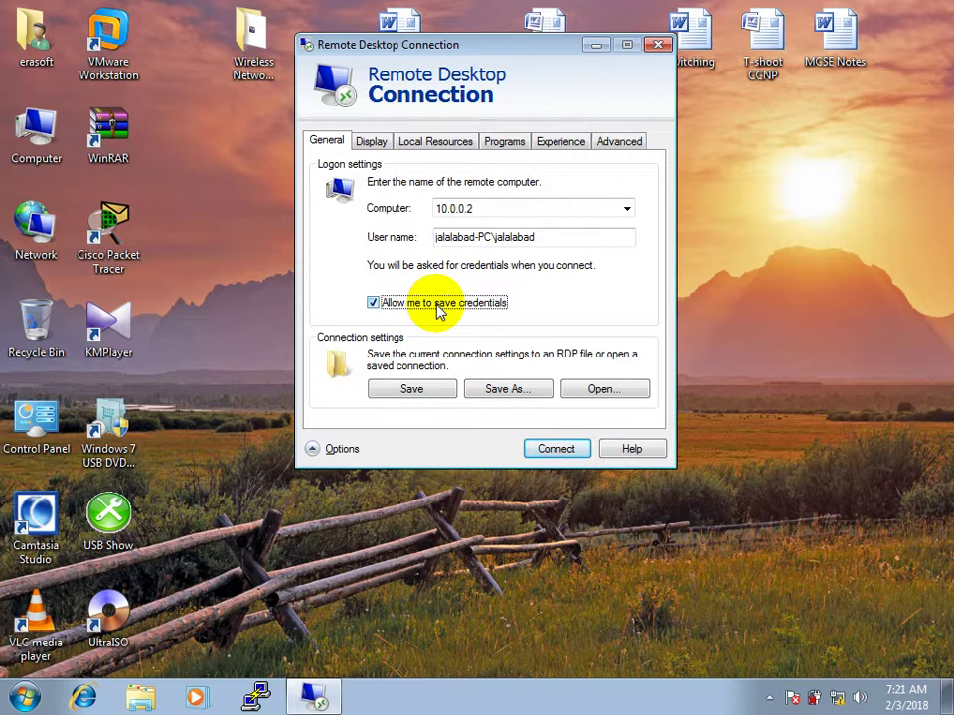
- Connect to 10.0.0.2 by entering the account password with credentials remembered, and disconnect the remote session
left_click(536, 450)
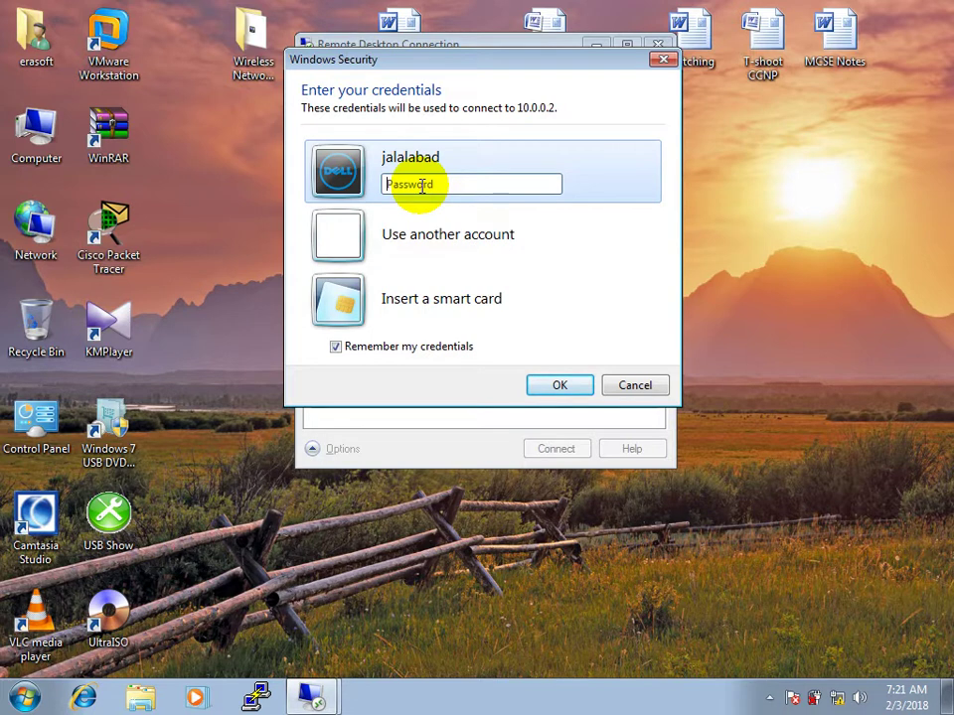
type("•••••••")
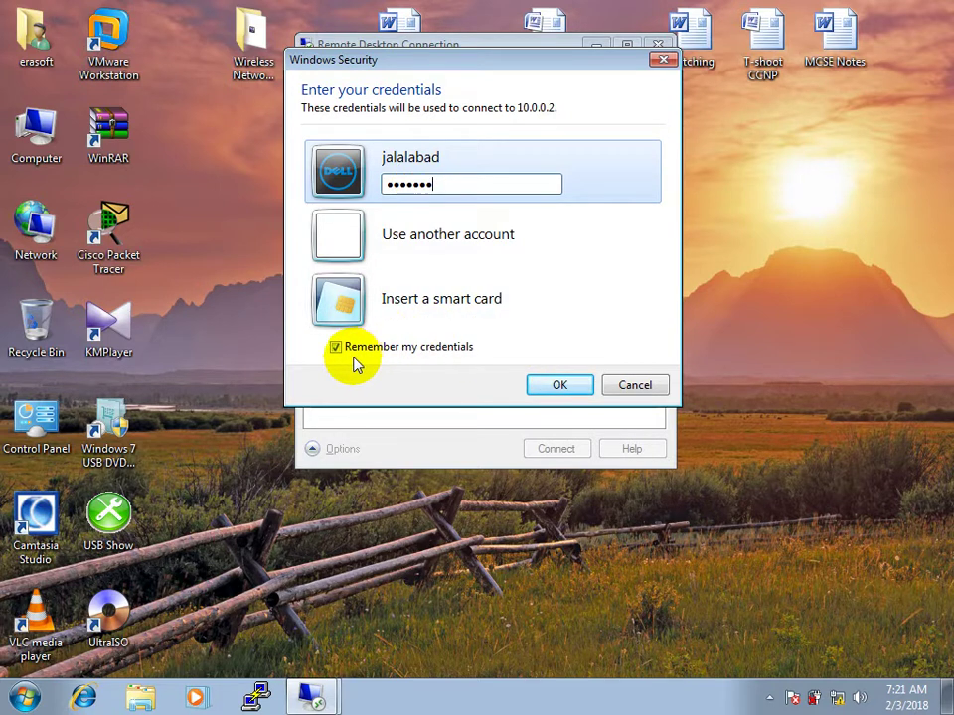
left_click(544, 386)
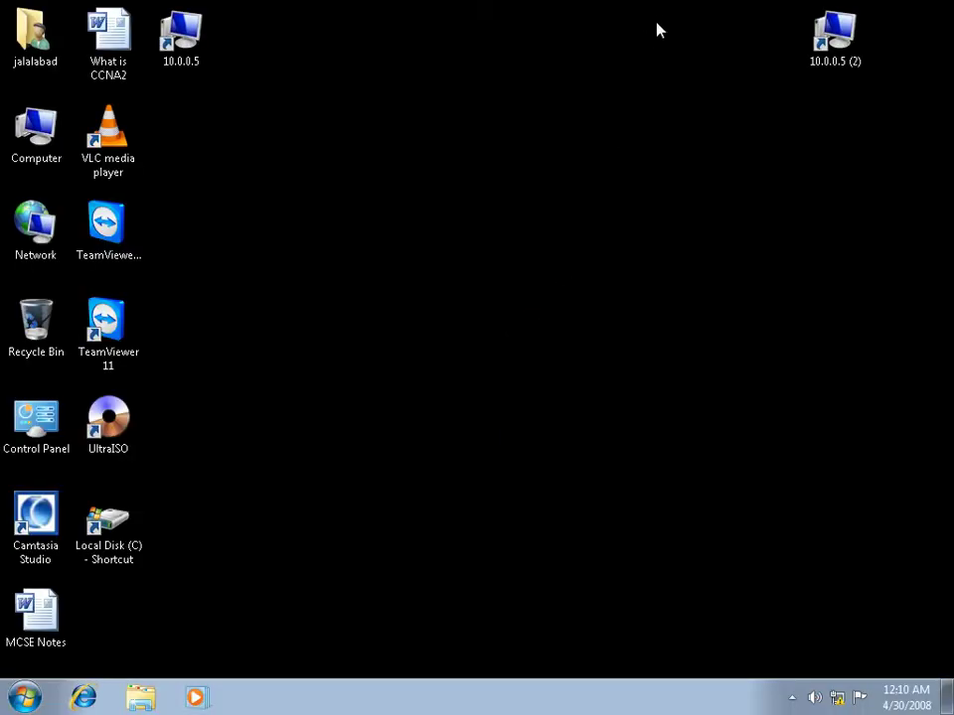
left_click(656, 14)
left_click(550, 417)
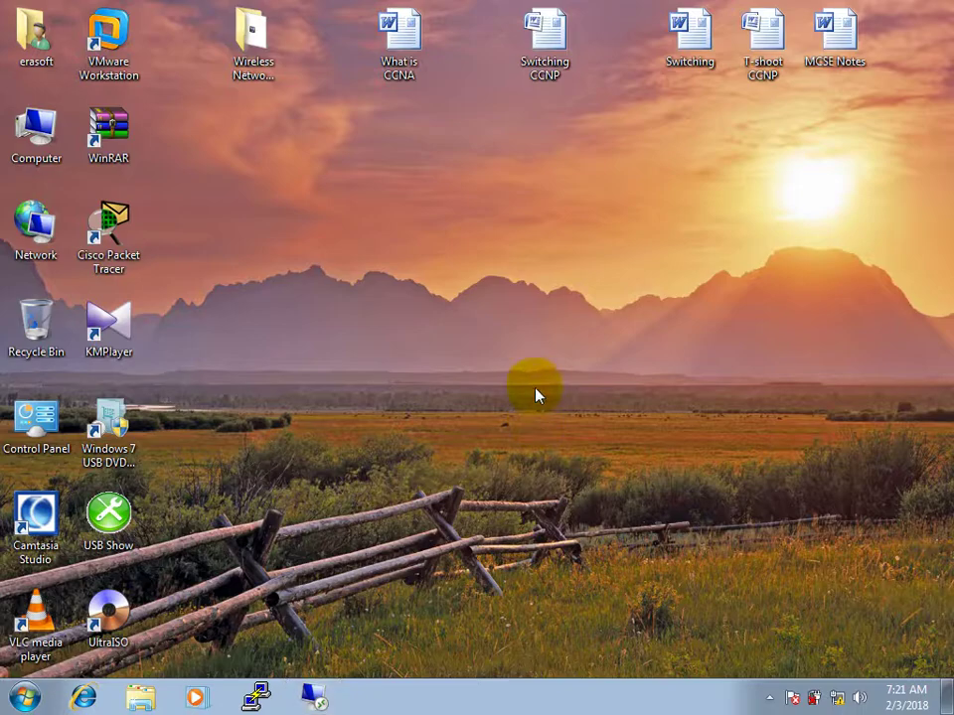
- Reconnect to 10.0.0.2 using the saved credentials, and disconnect the remote session again
left_click(315, 698)
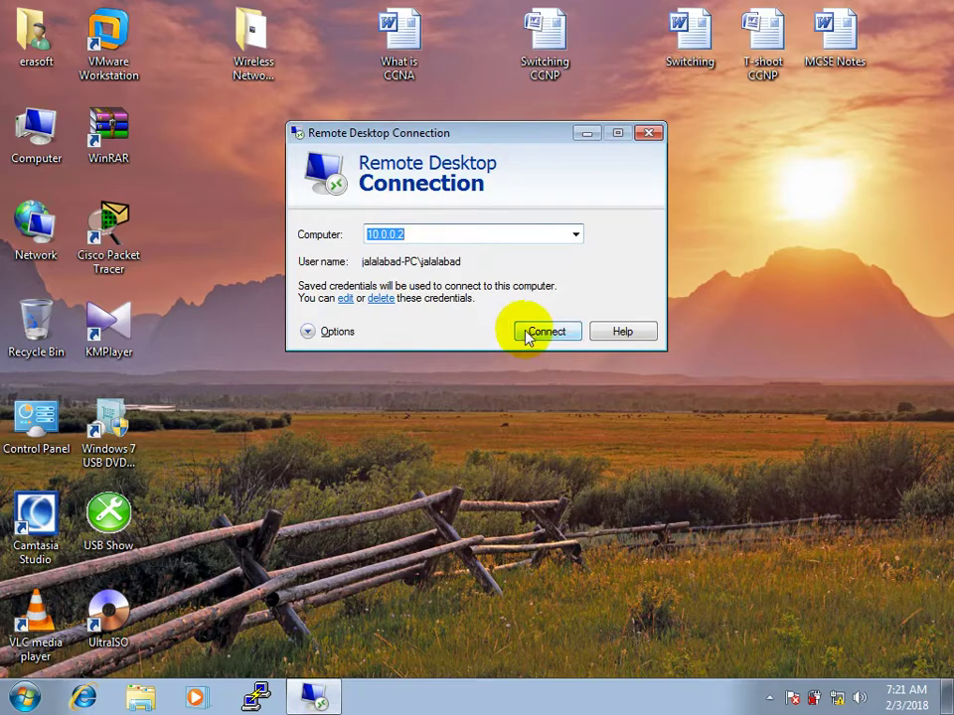
left_click(533, 334)
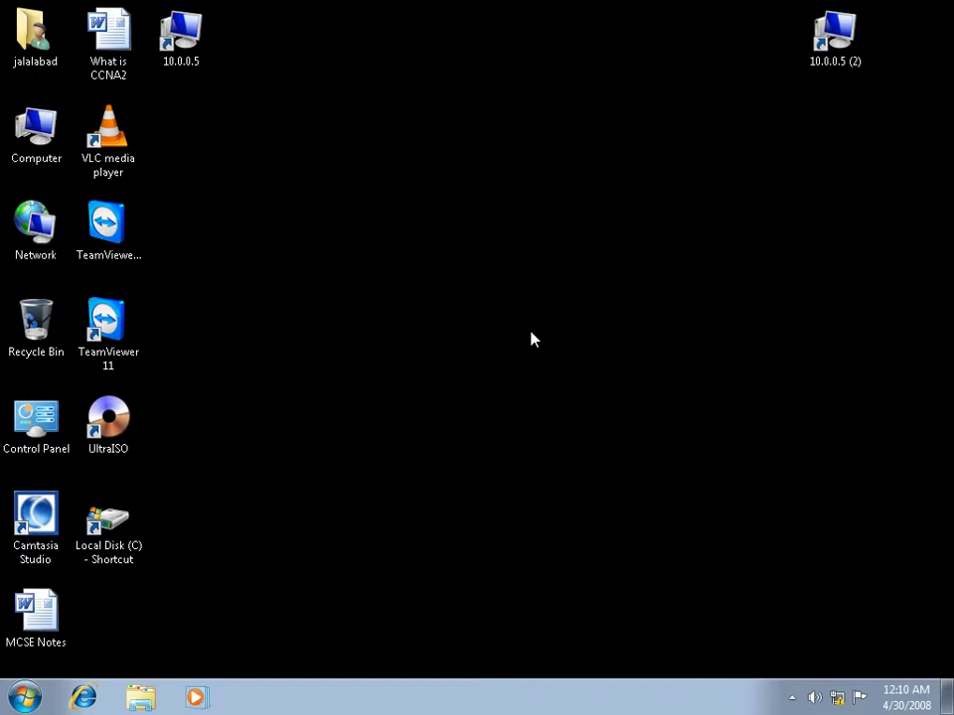
left_click(655, 17)
left_click(568, 407)
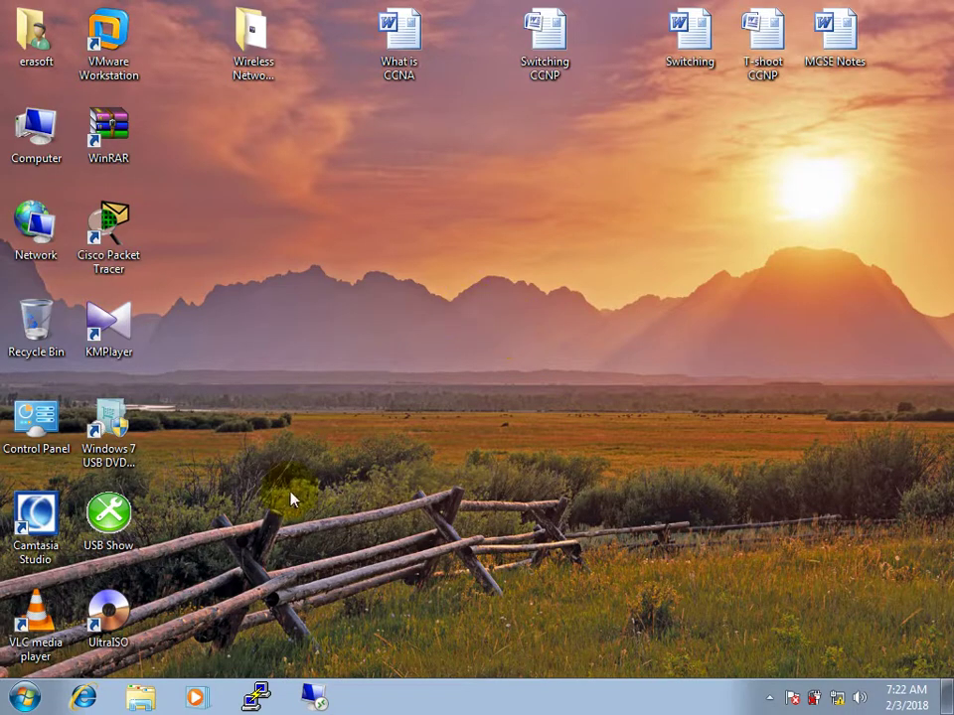
- Reopen Remote Desktop Connection, expand its options, and move the window clear of the desktop icons
left_click(328, 699)
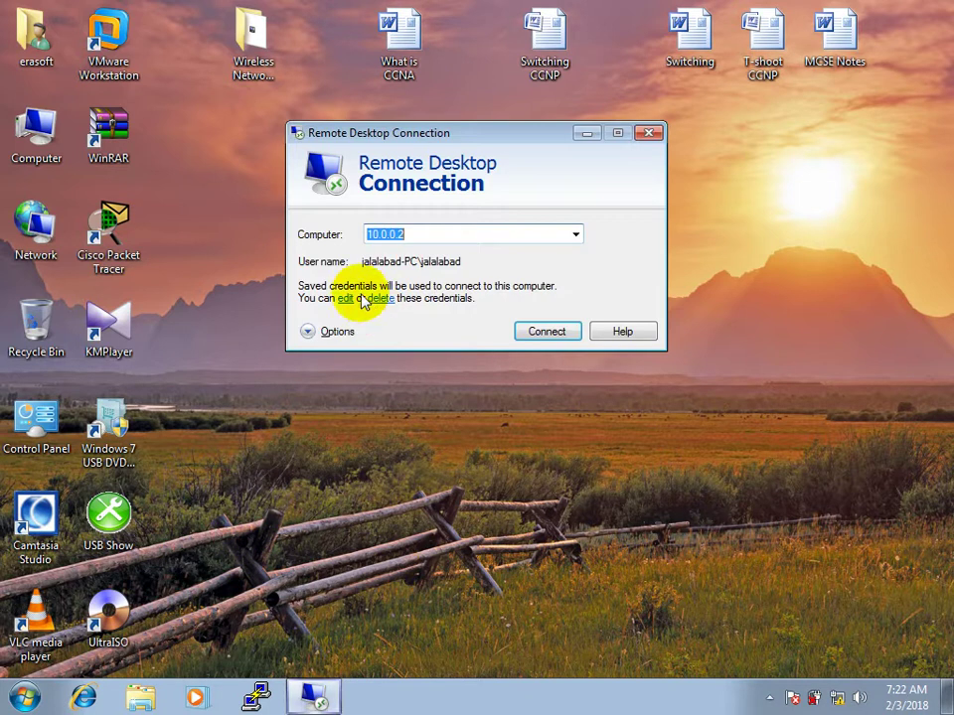
left_click(318, 338)
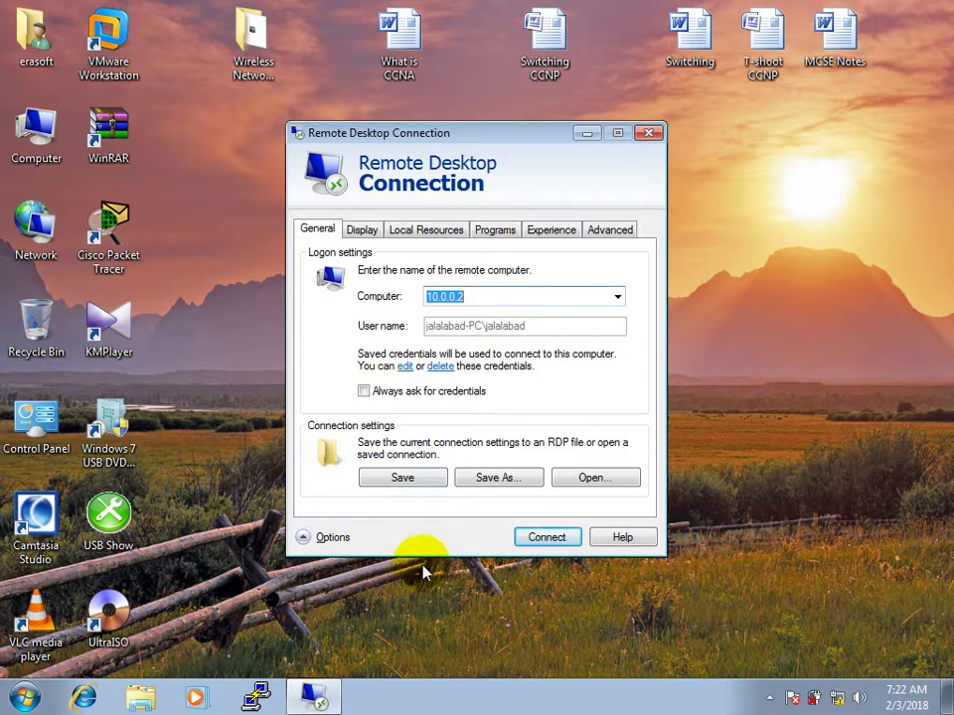
left_click(481, 299)
left_click_drag(437, 132, 571, 124)
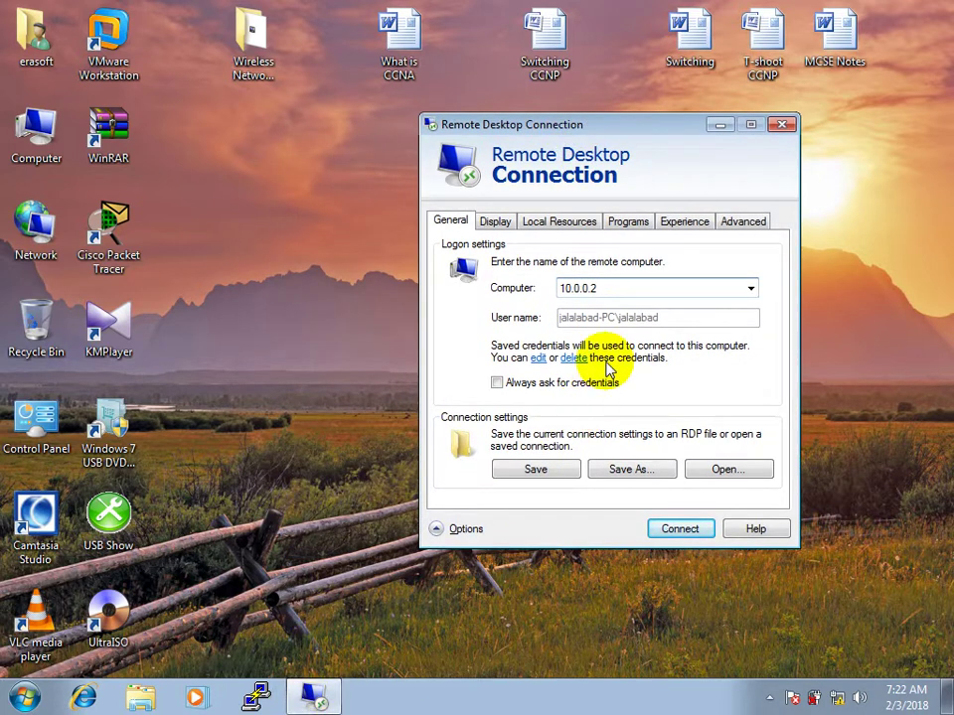
- Change the remote computer address to 10.0.0.3 in the logon settings
left_click_drag(584, 288, 441, 302)
left_click_drag(571, 285, 605, 286)
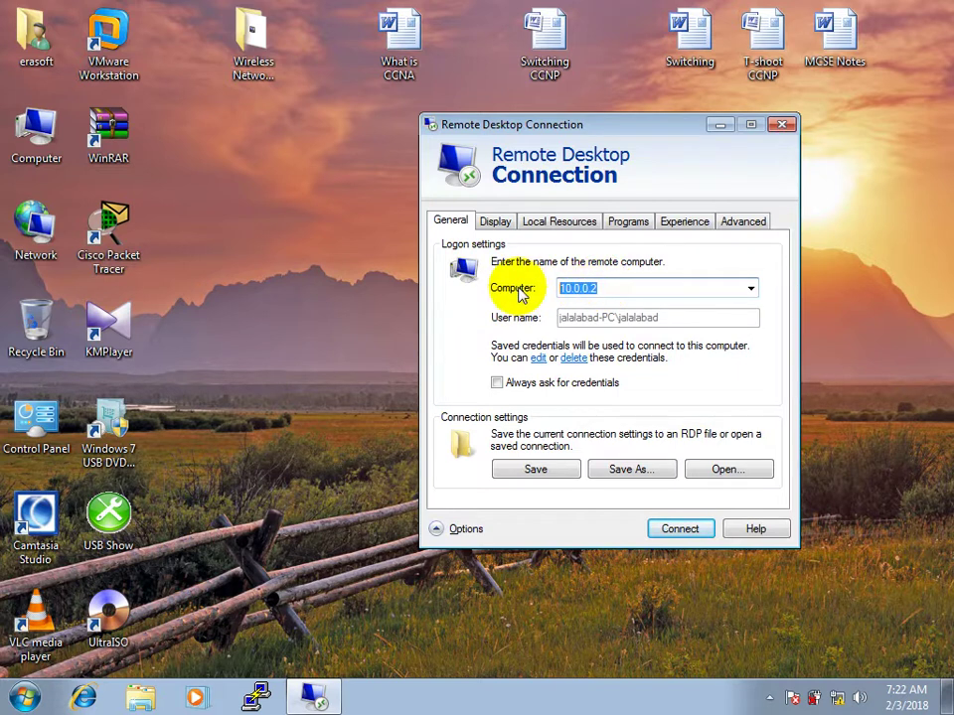
type("10.0.0.")
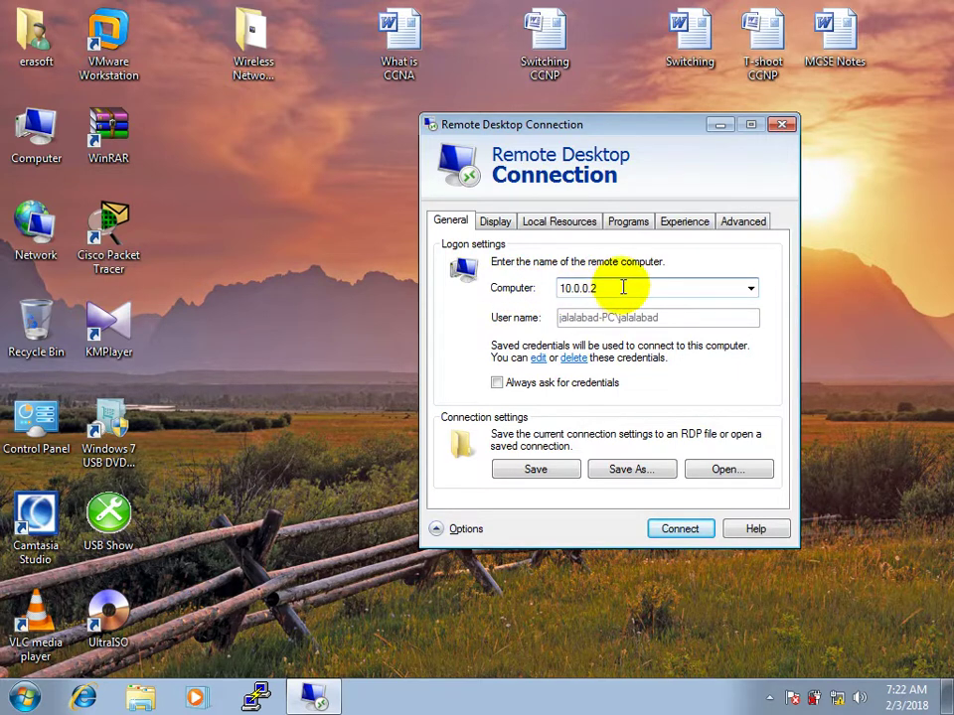
type("3")
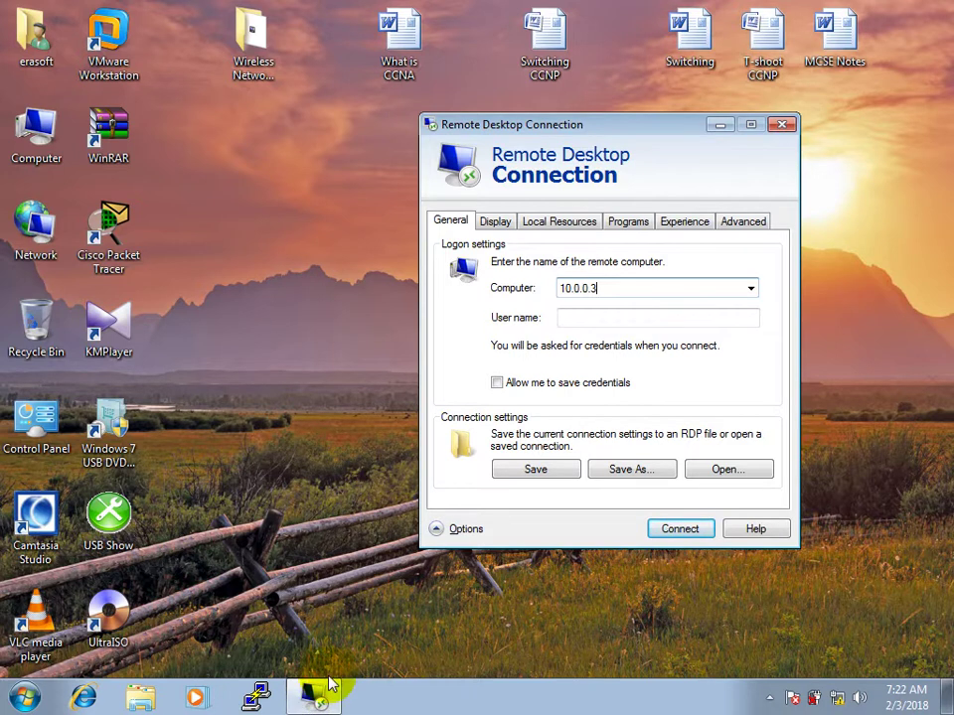
- Set the remote computer address back to 10.0.0.2 and save the current connection settings
left_click_drag(622, 292, 560, 286)
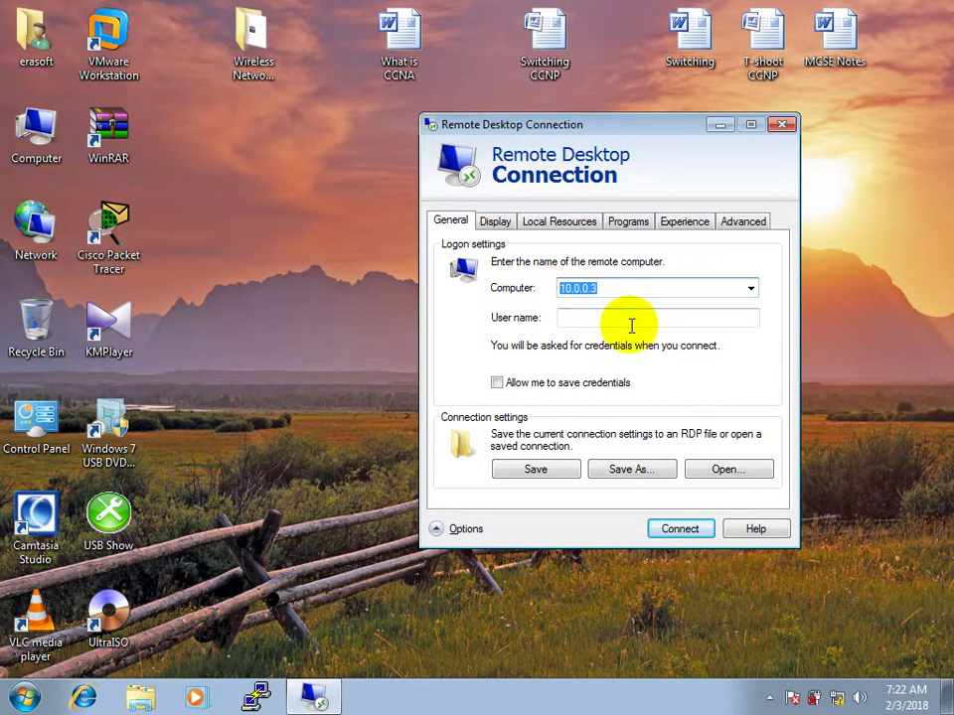
left_click(644, 287)
key("BackSpace")
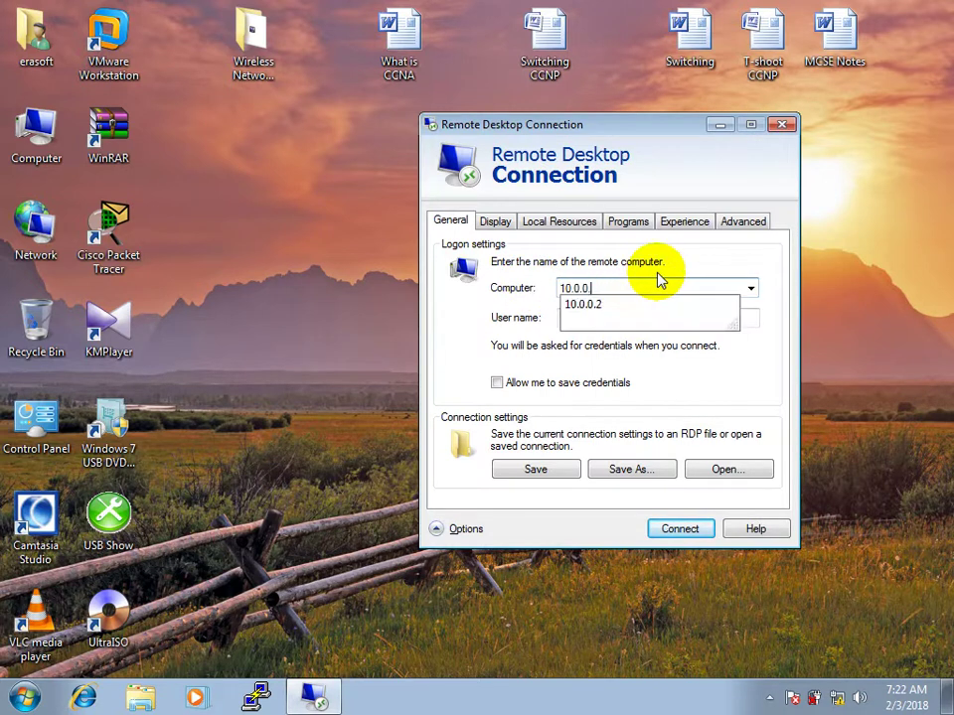
type("2")
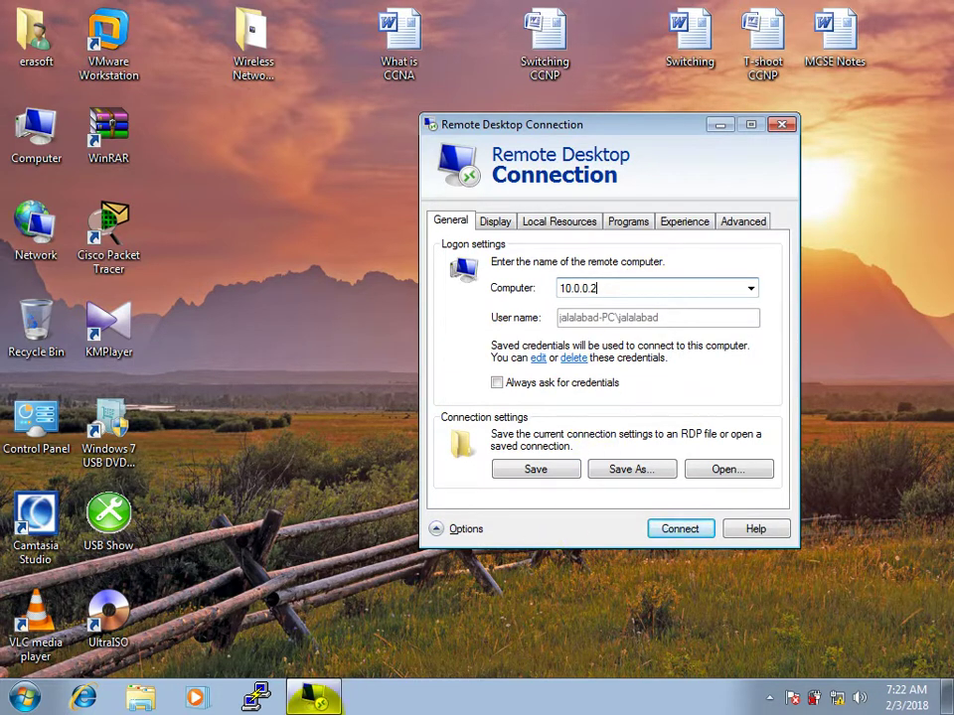
left_click(603, 287)
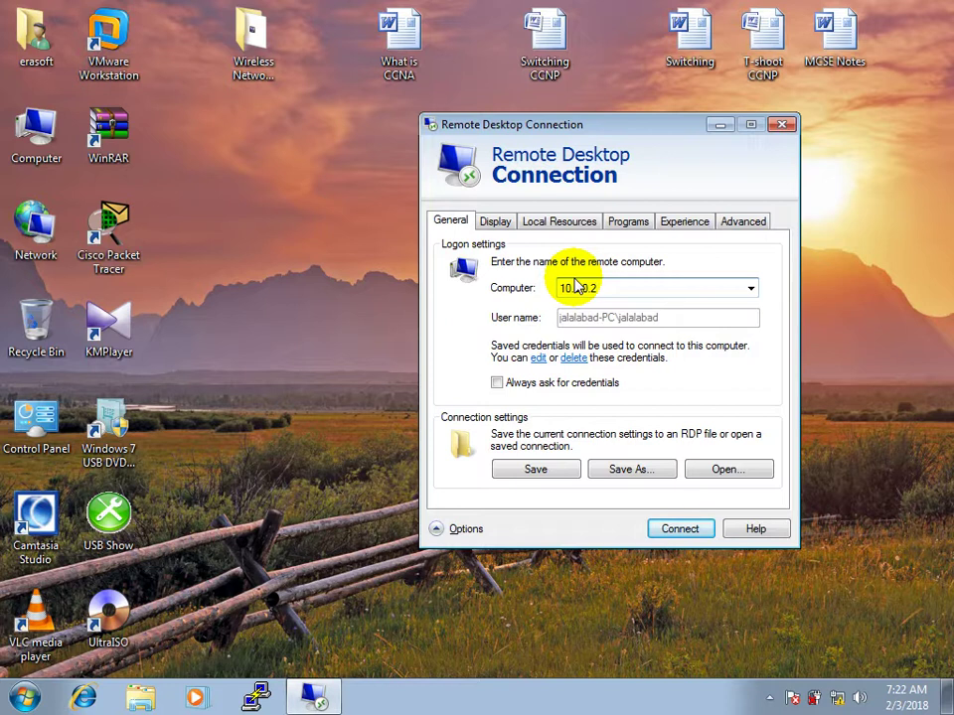
left_click(536, 470)
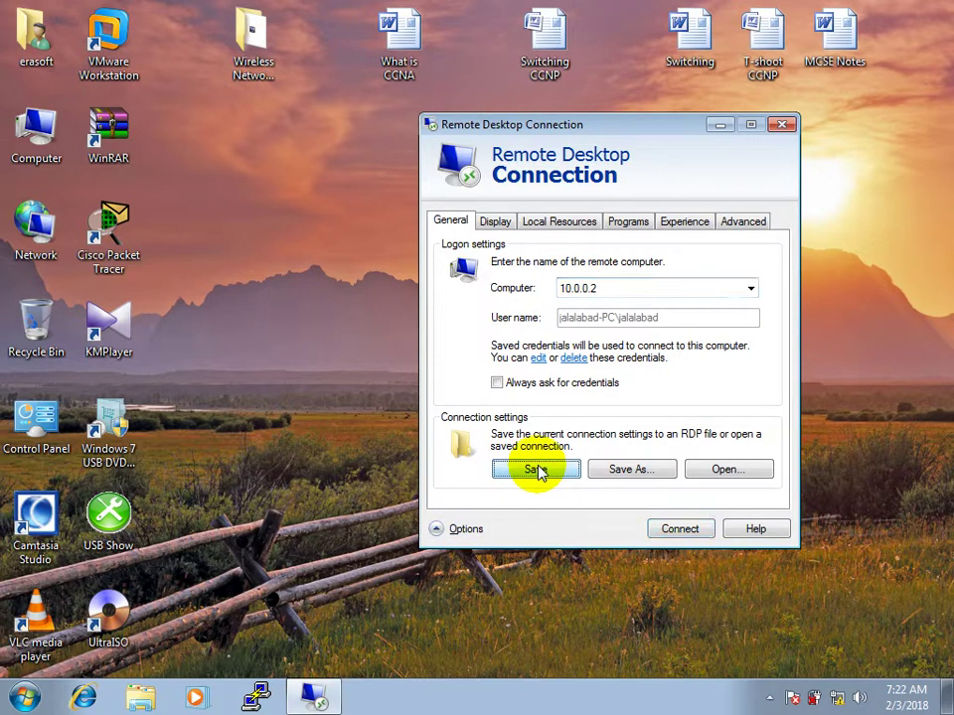
- Try connecting to 10.0.0.3, cancel the attempt, and close and reopen Remote Desktop Connection to check its default computer
left_click(629, 289)
key("BackSpace")
type("3")
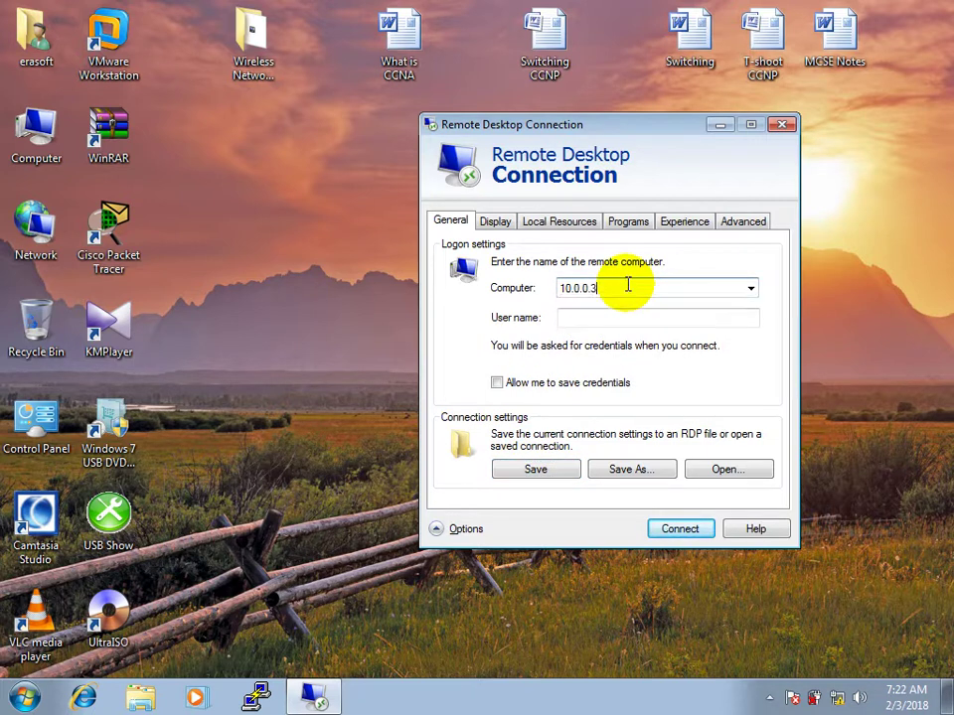
left_click(675, 528)
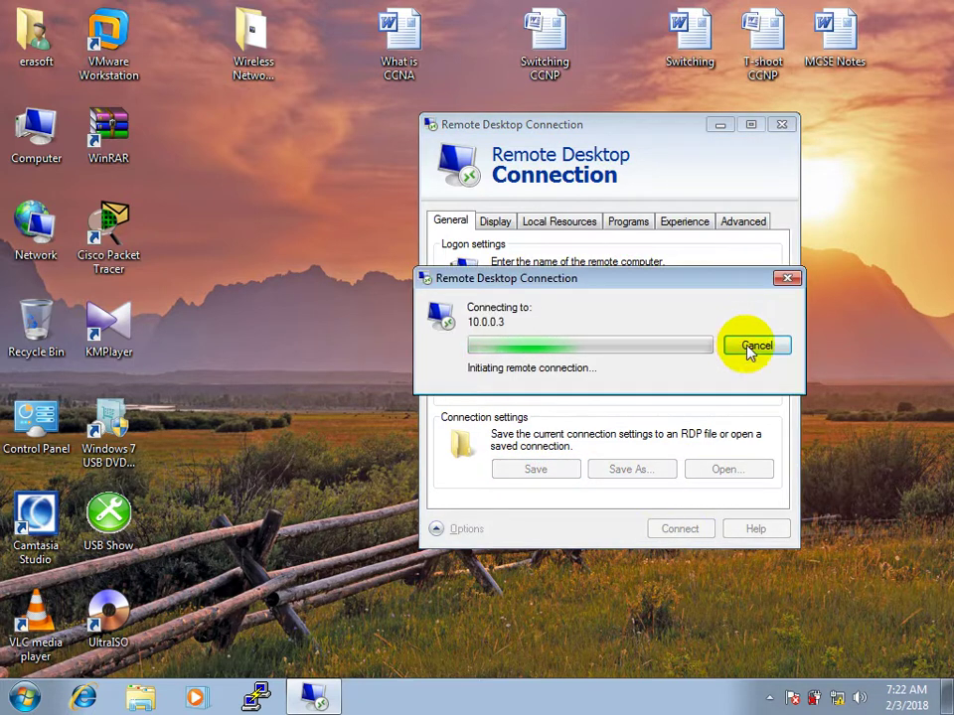
left_click(742, 344)
left_click(781, 124)
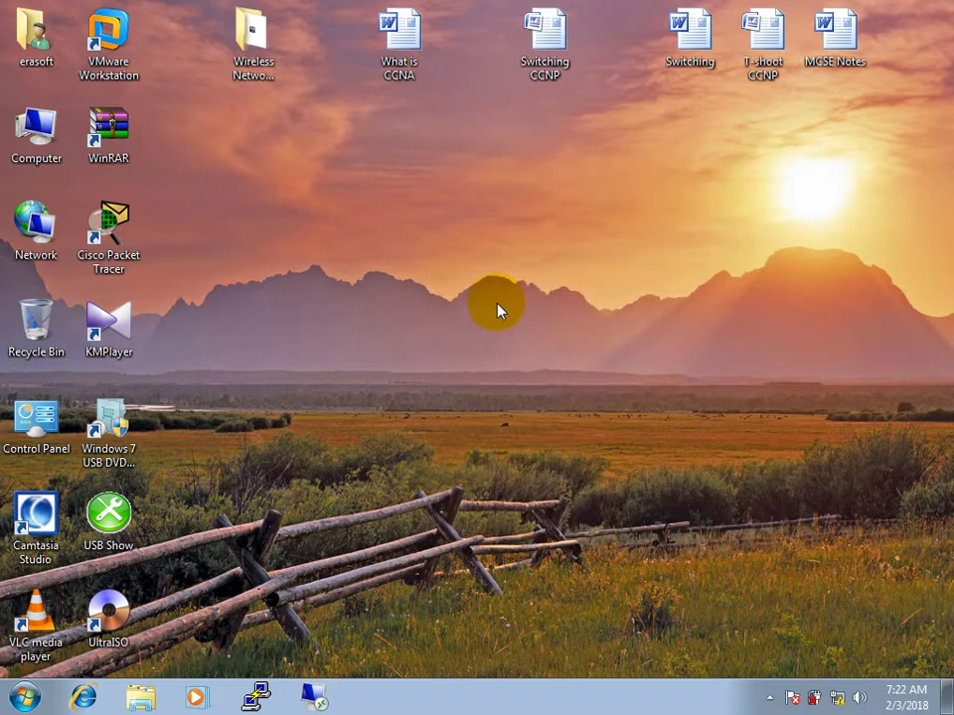
left_click(314, 697)
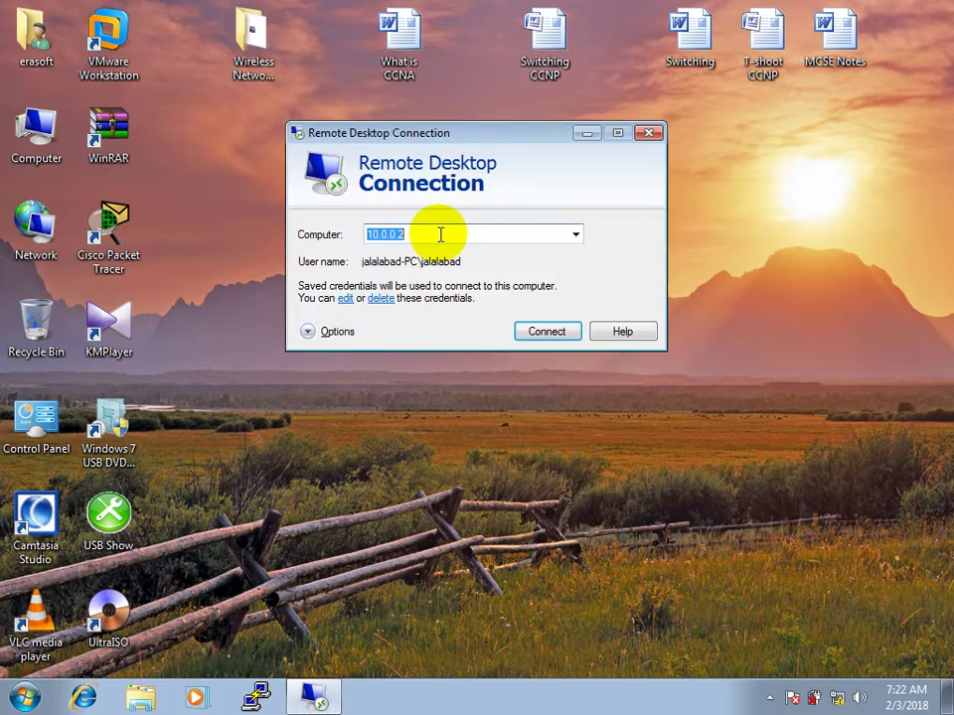
- Expand the connection options and save the current settings as a Remote Desktop file named 10.0.0.2 on the Desktop
left_click(313, 338)
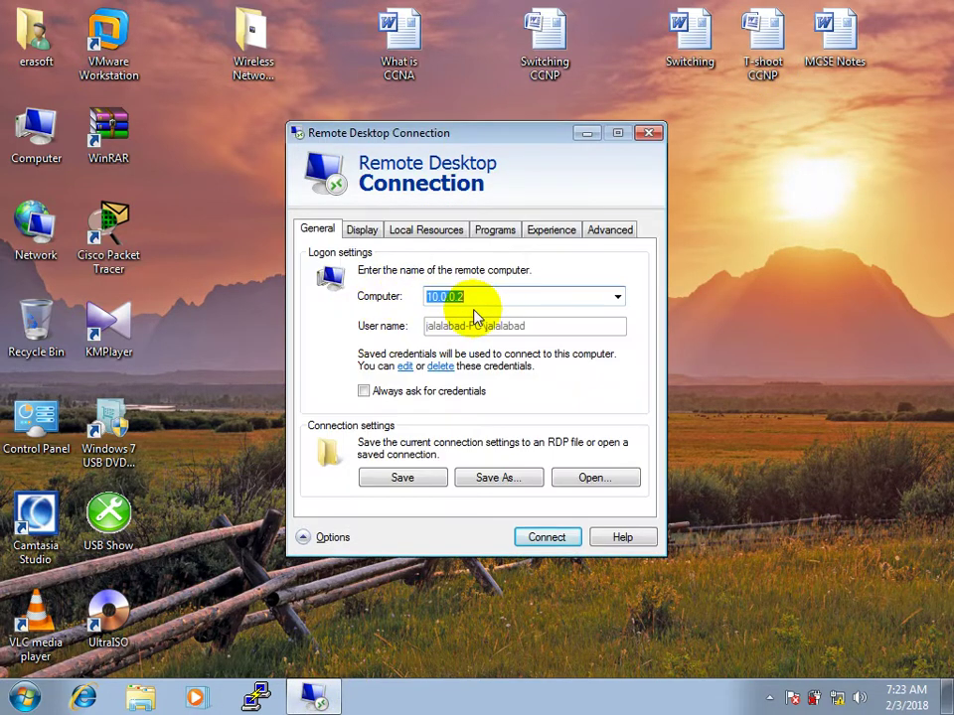
left_click(486, 298)
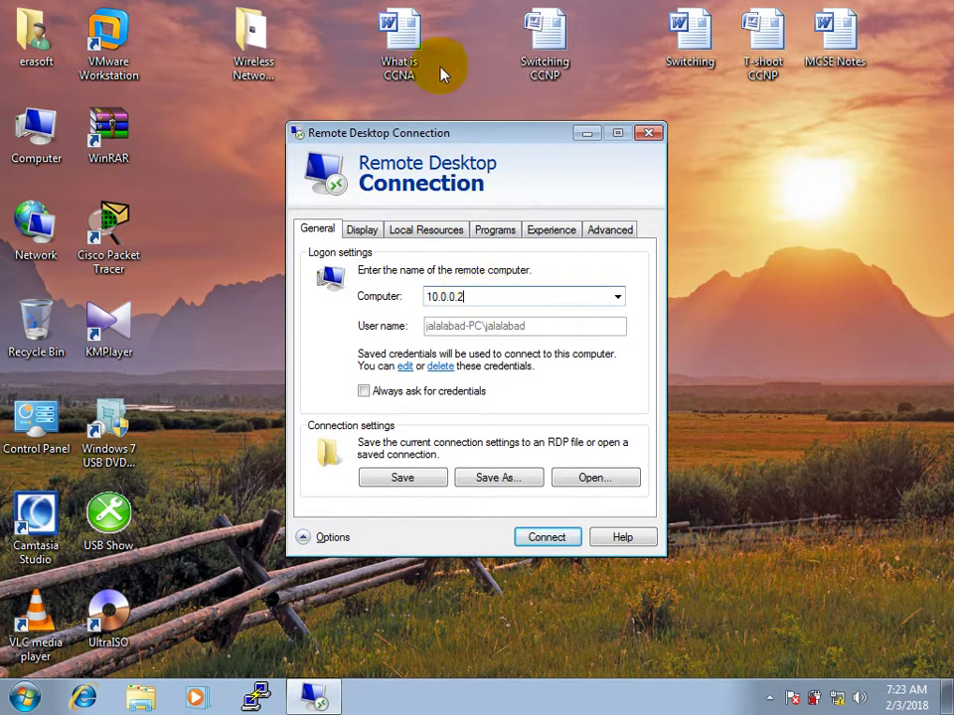
left_click_drag(419, 133, 538, 104)
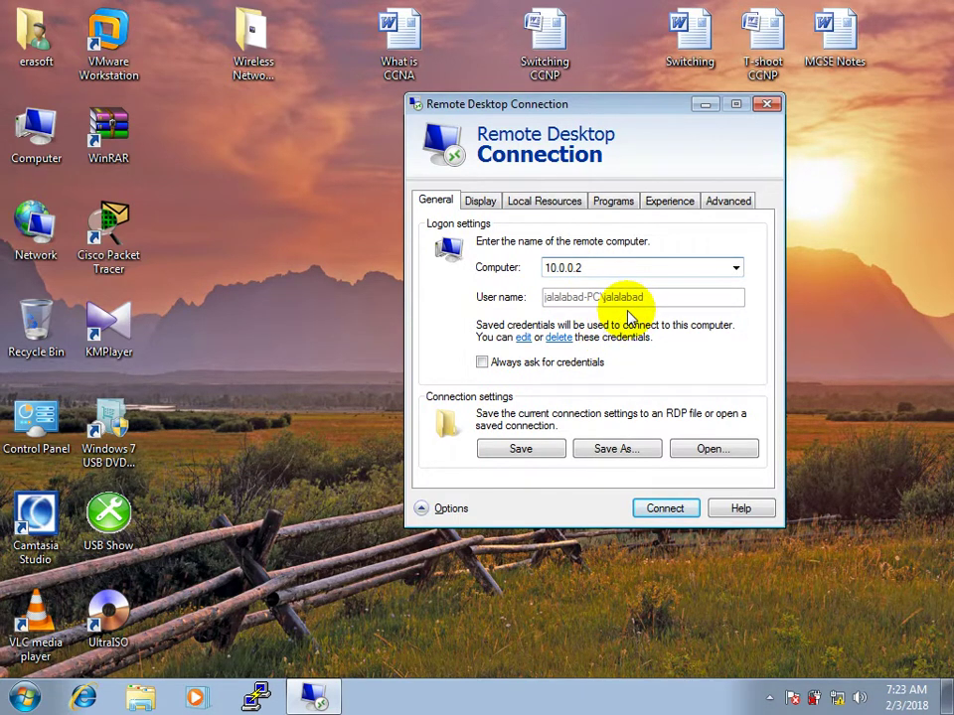
left_click(617, 451)
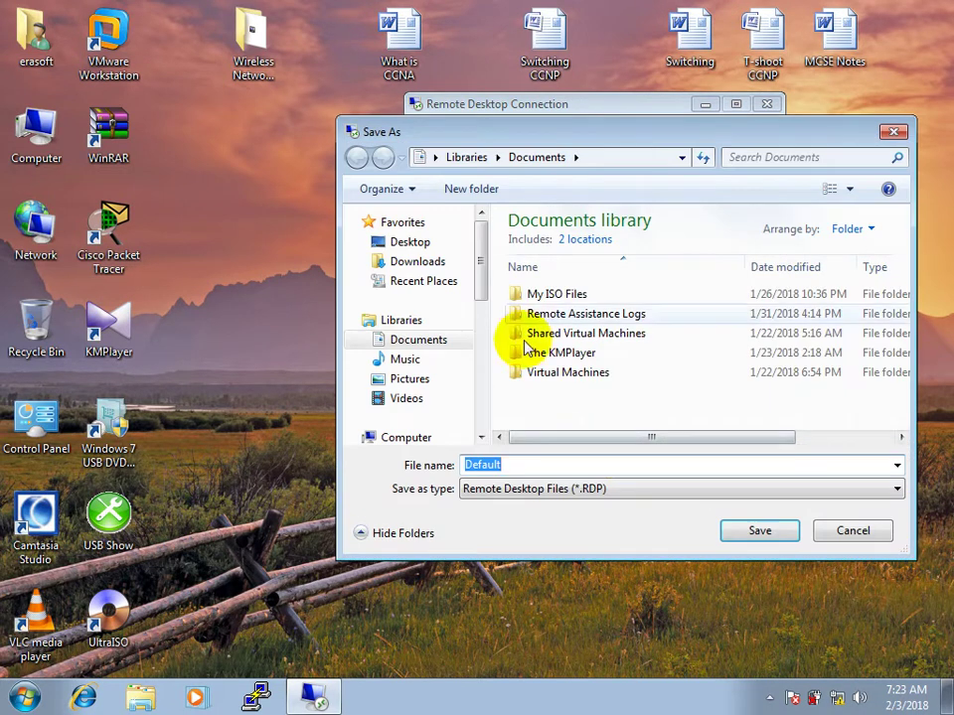
left_click(425, 244)
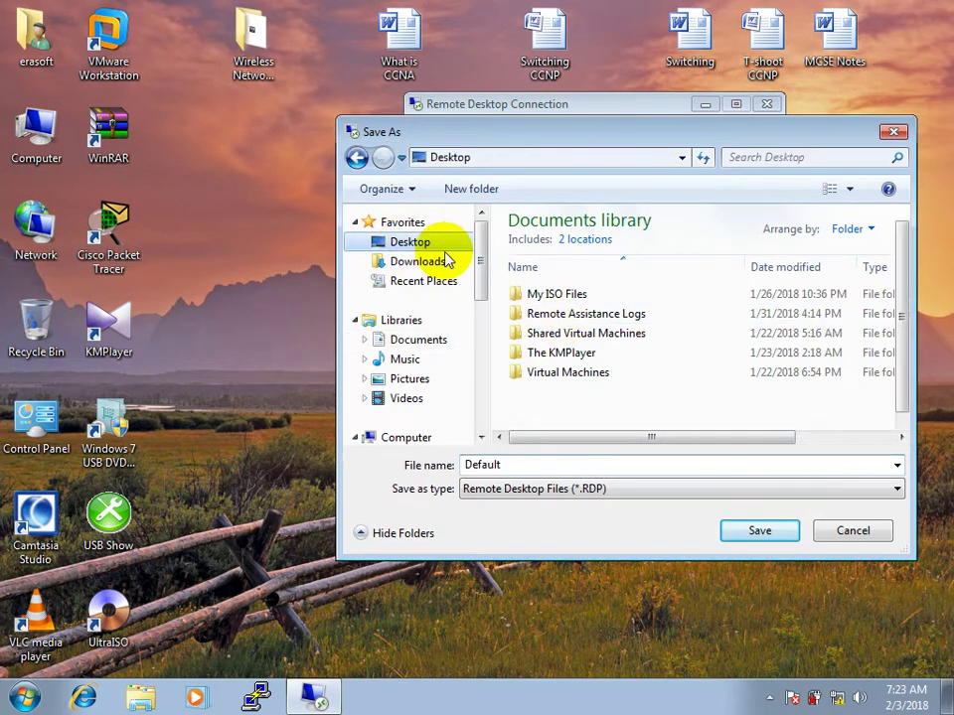
double_click(527, 461)
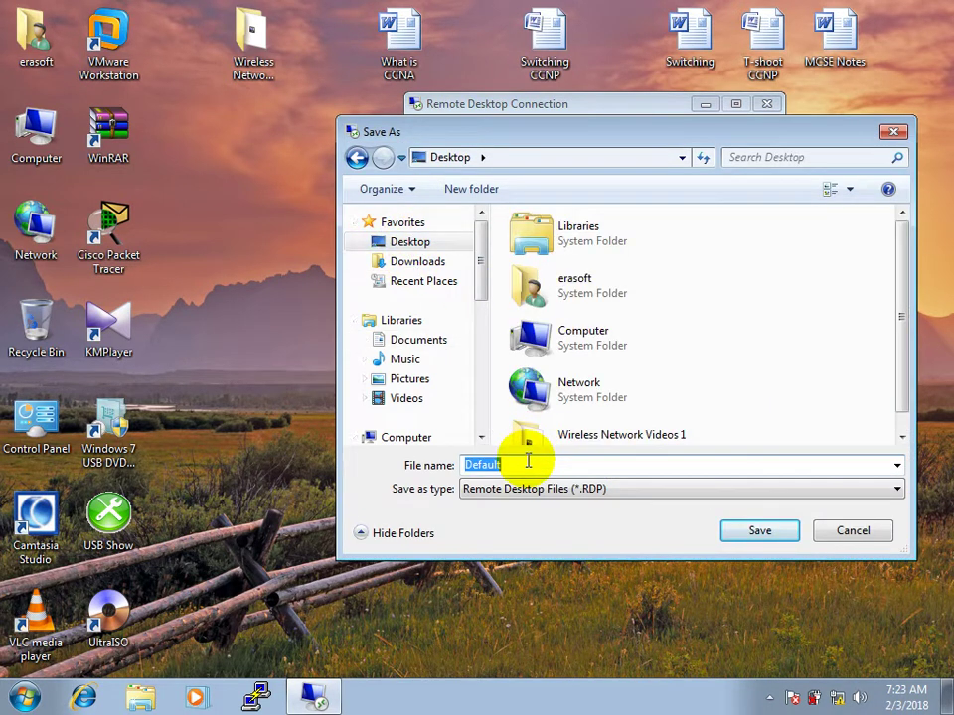
type("10.0.0.2")
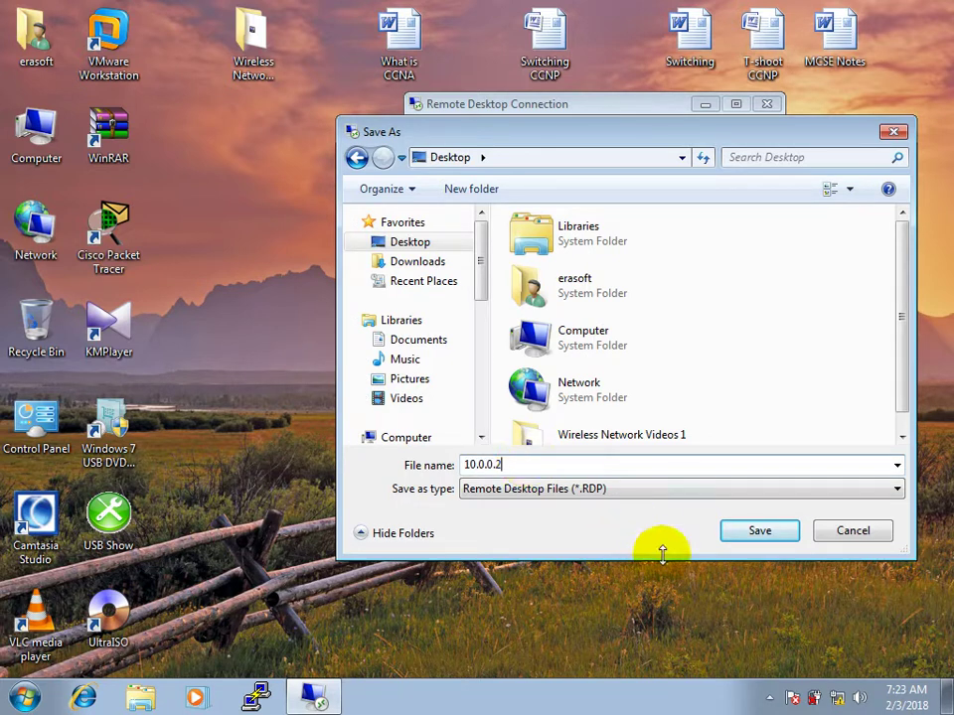
left_click(728, 536)
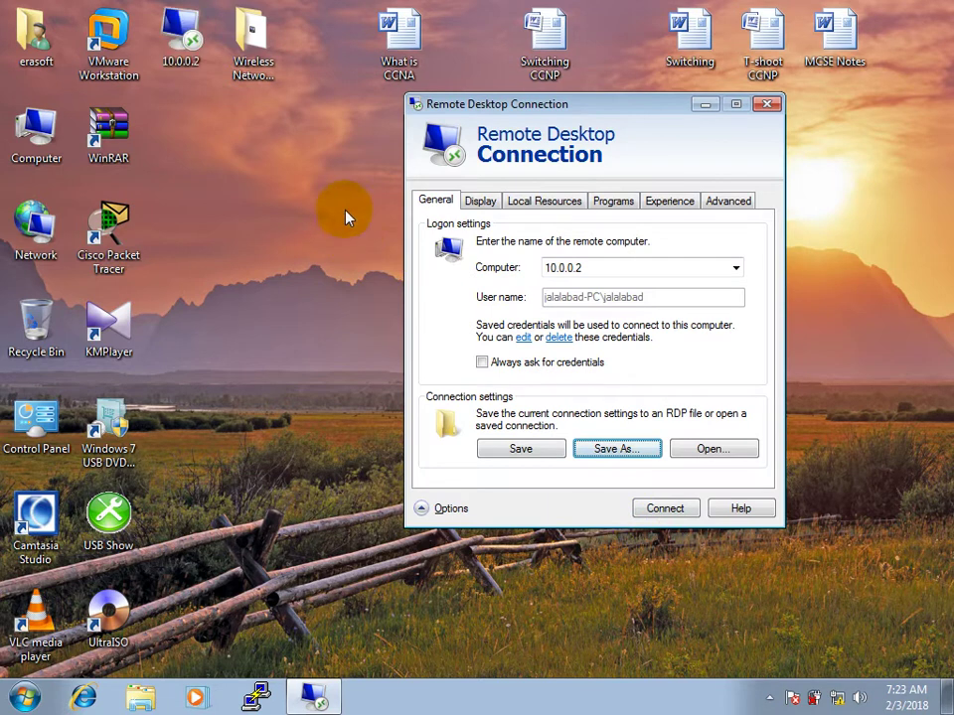
- Move the Wireless Network Videos 1 folder away from the saved 10.0.0.2 file and connect with that file, suppressing further prompts for this computer
left_click_drag(253, 30, 326, 54)
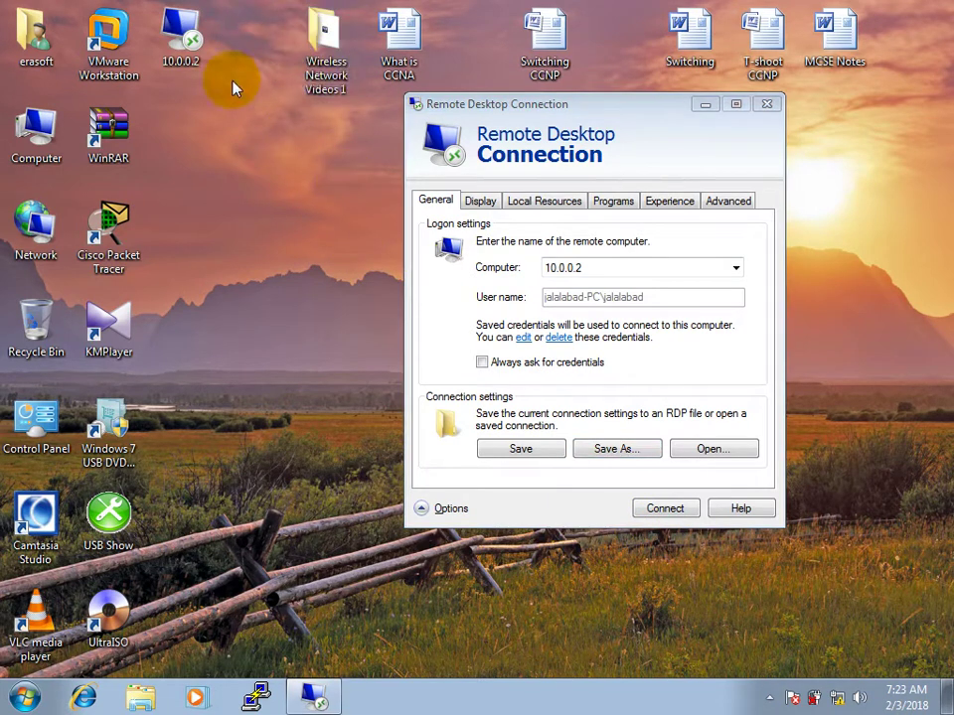
double_click(185, 34)
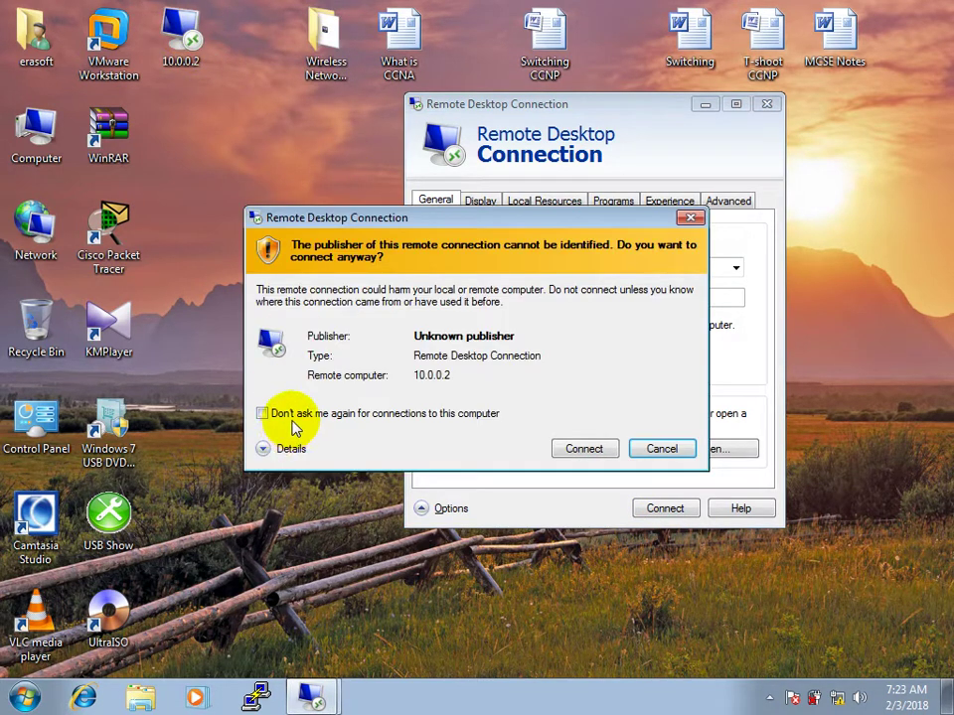
left_click(286, 415)
left_click(560, 449)
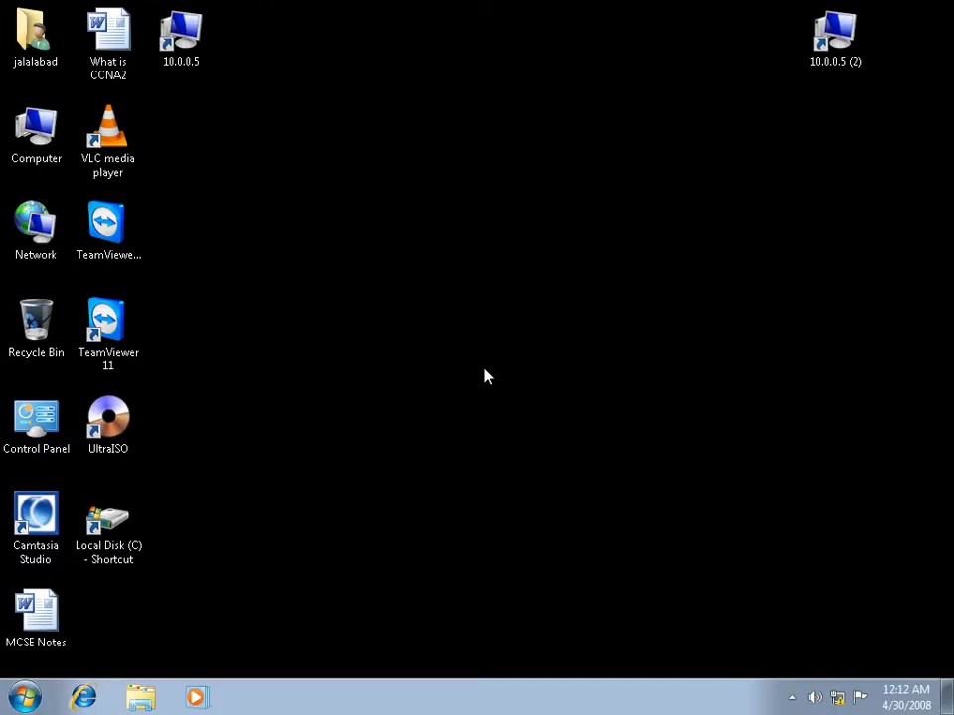
- Disconnect the remote session, reconnect through the saved 10.0.0.2 file on the desktop, and disconnect again
left_click(621, 8)
left_click(542, 421)
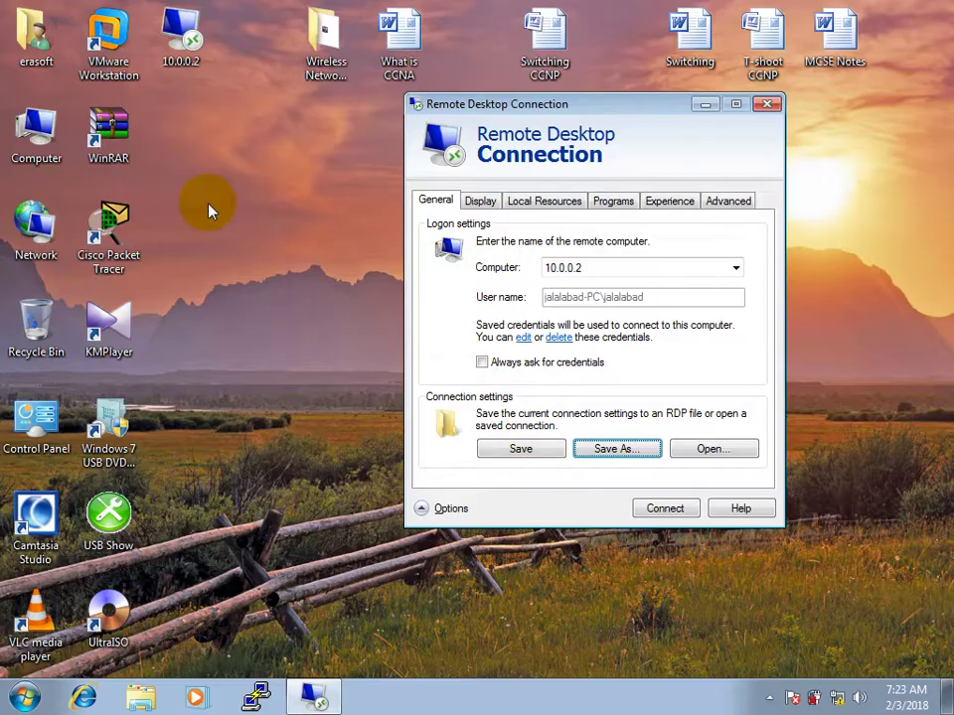
double_click(180, 36)
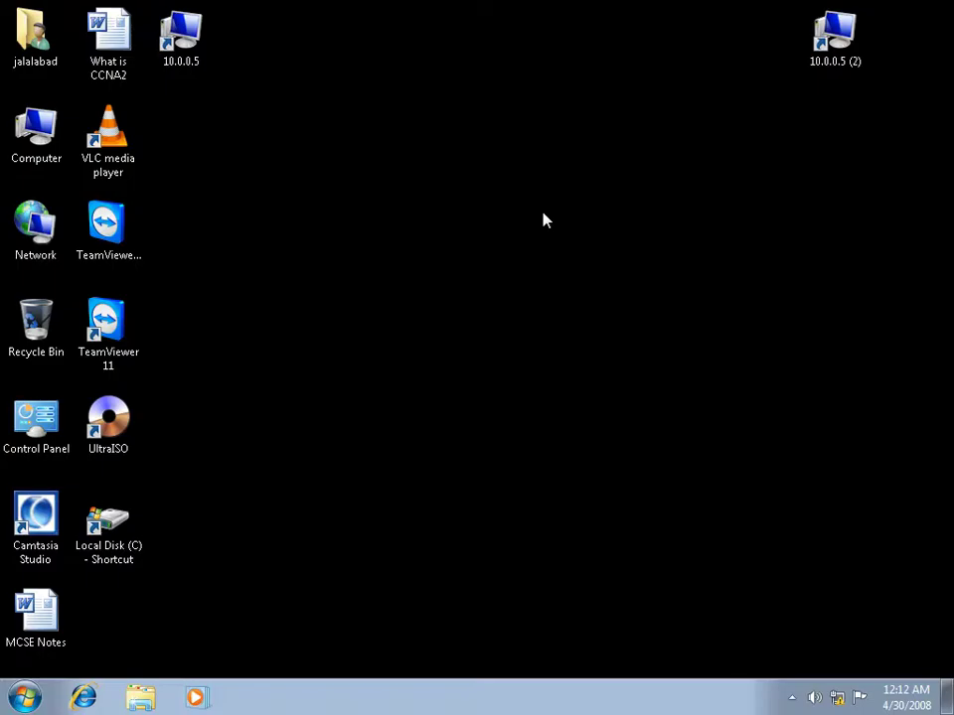
left_click(660, 14)
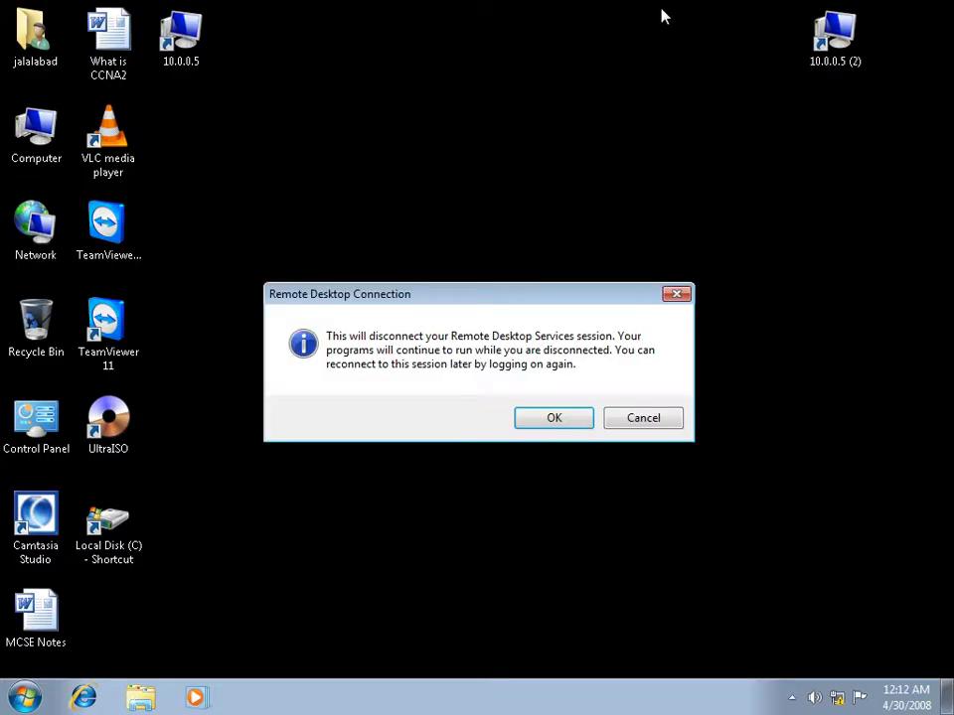
left_click(550, 422)
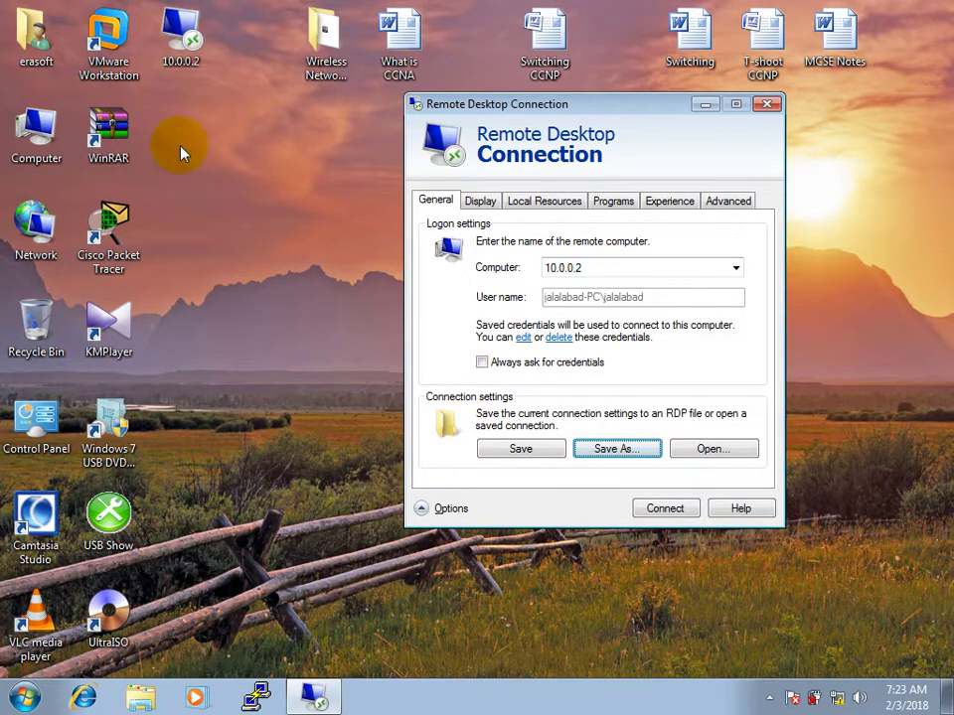
- Change the remote computer address to 10.0.0.4 in the logon settings
left_click(611, 268)
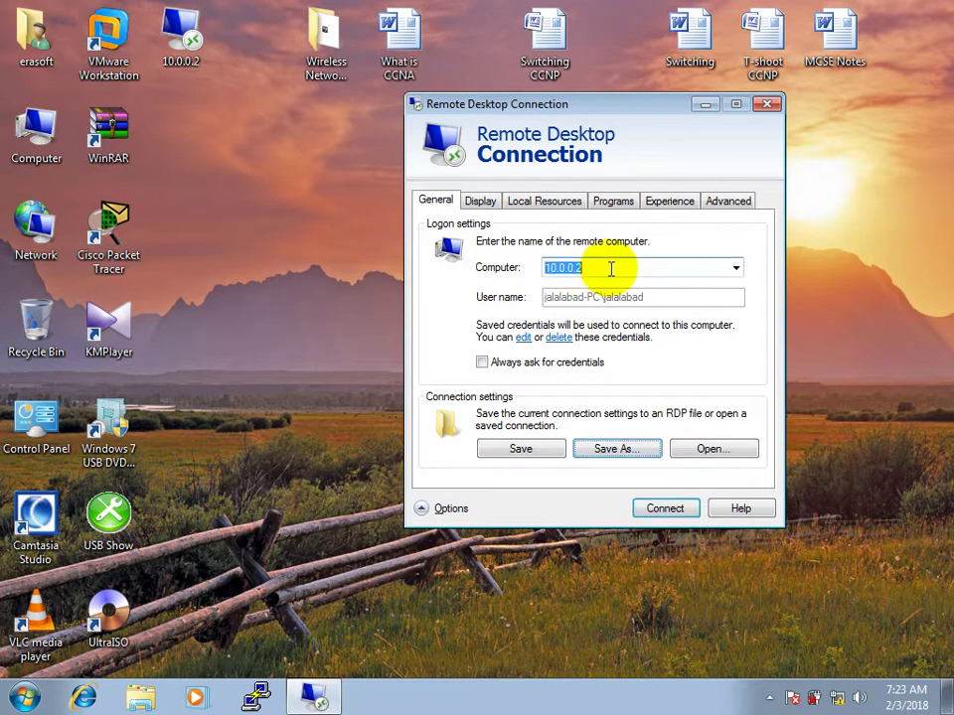
key("BackSpace")
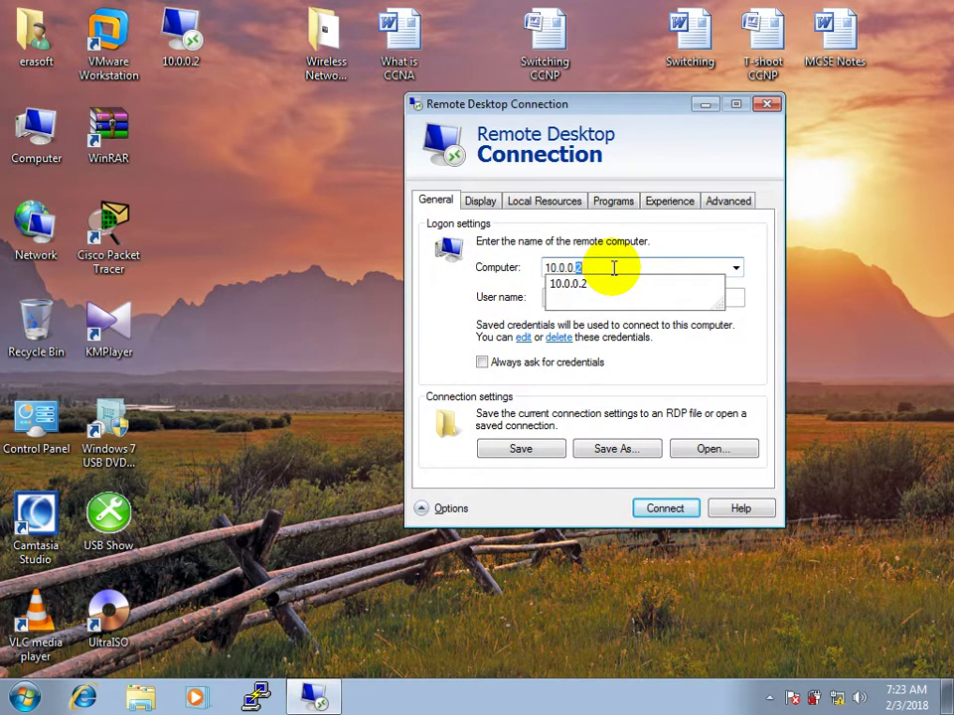
type("4")
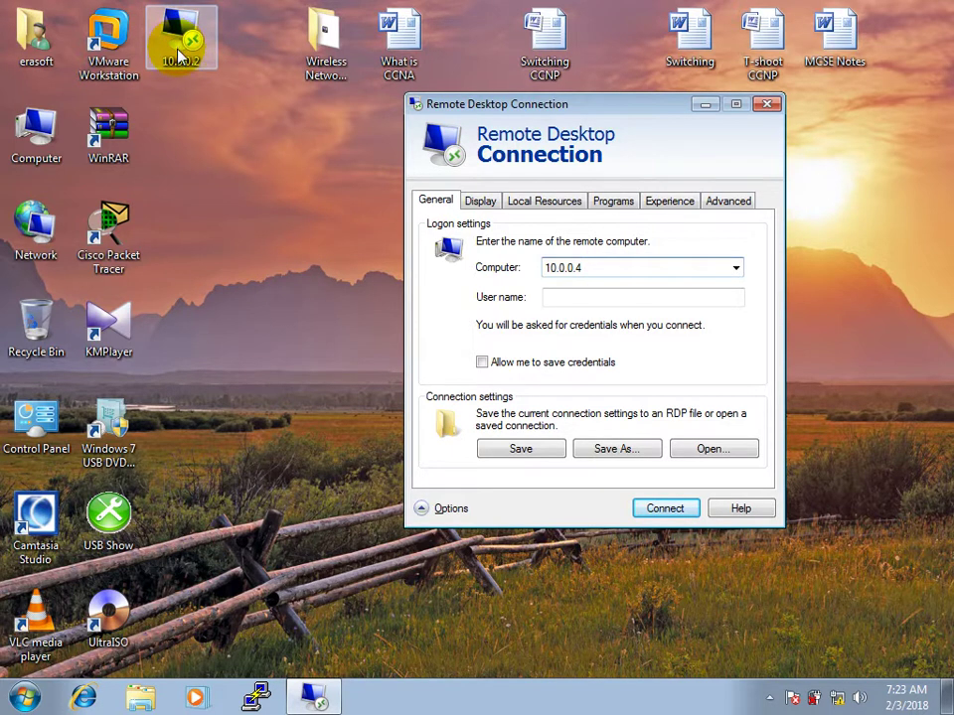
- Load the saved 10.0.0.2 connection file from the Desktop into the connection settings
left_click(701, 463)
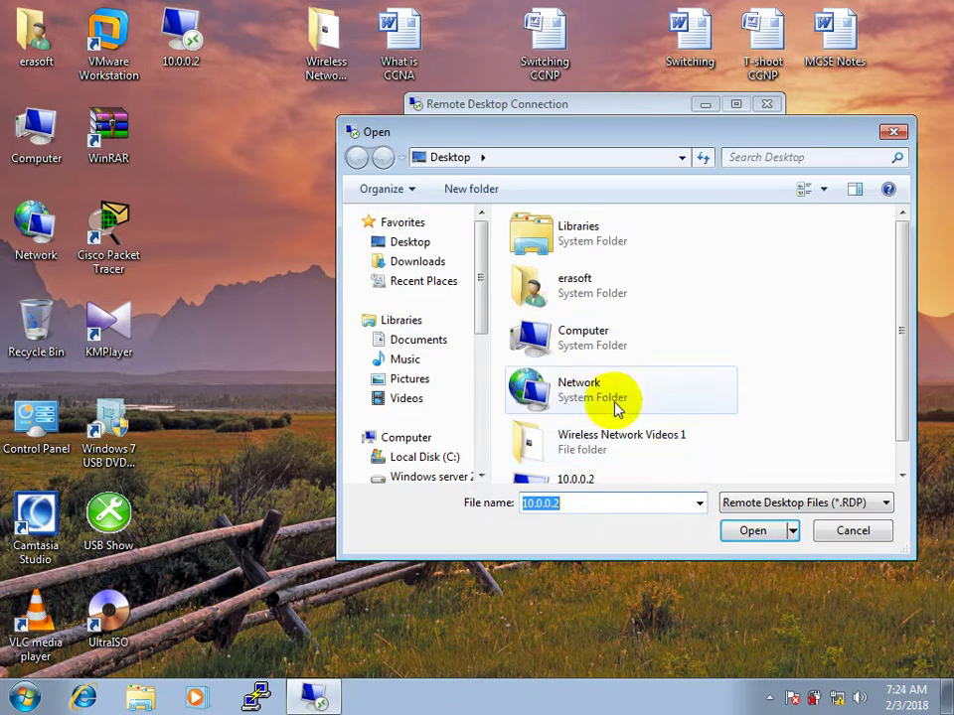
left_click(579, 478)
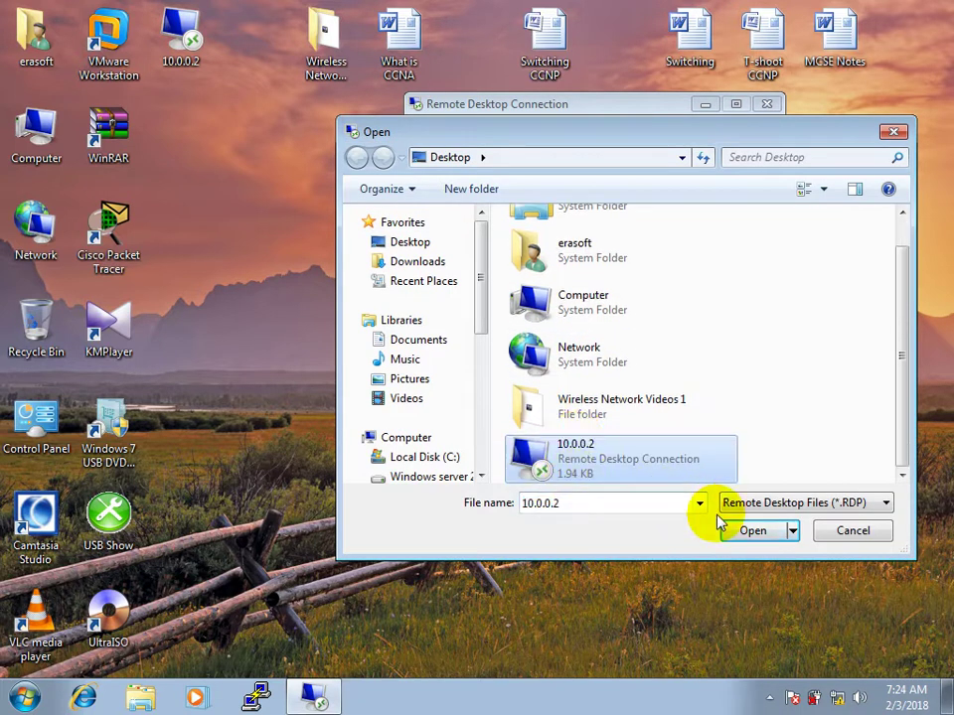
left_click(743, 530)
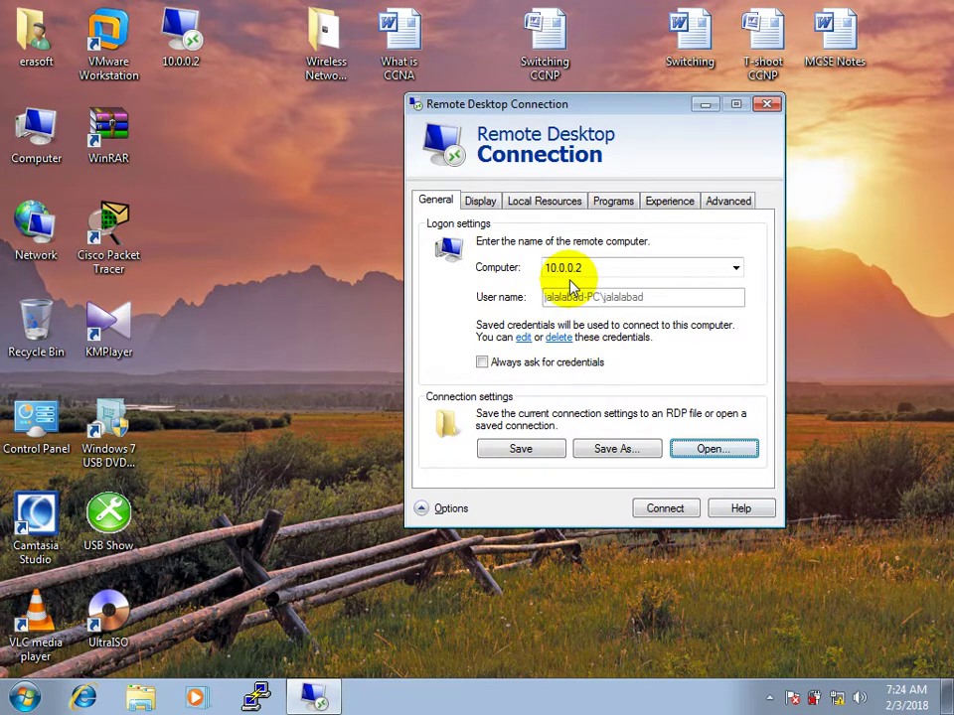
- Set the remote desktop display size to 640 by 480 pixels and connect to 10.0.0.2
left_click(481, 201)
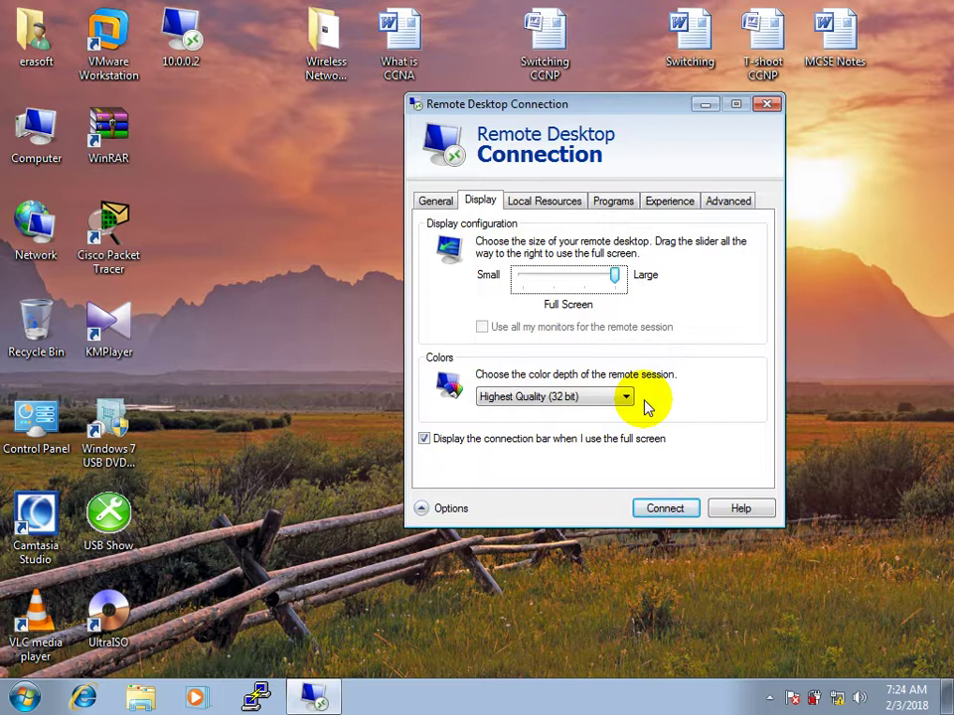
left_click_drag(614, 275, 546, 287)
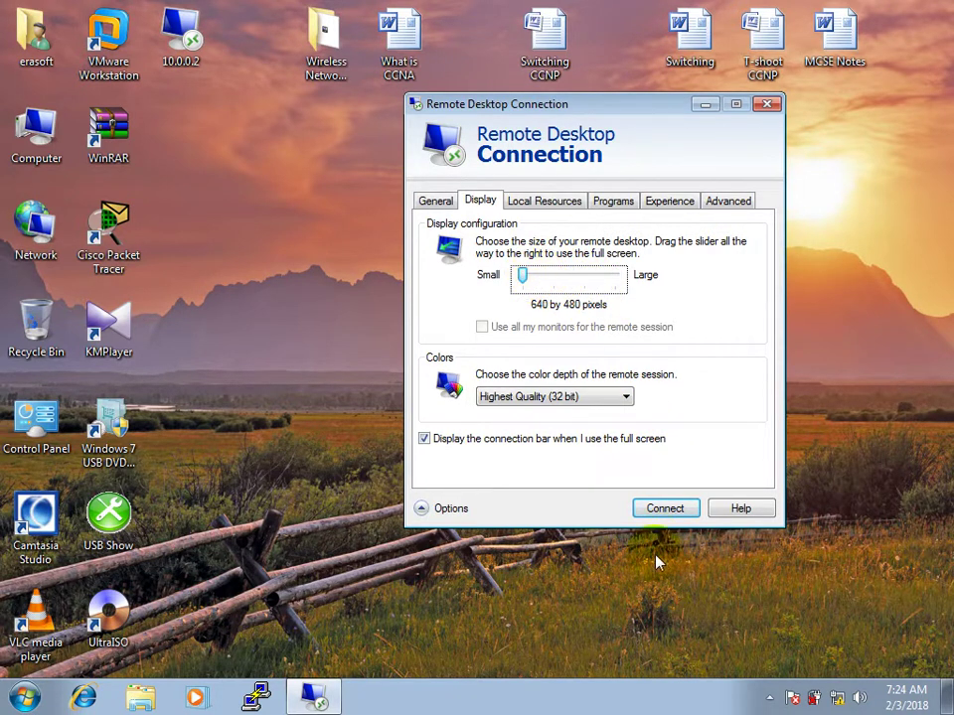
left_click(666, 516)
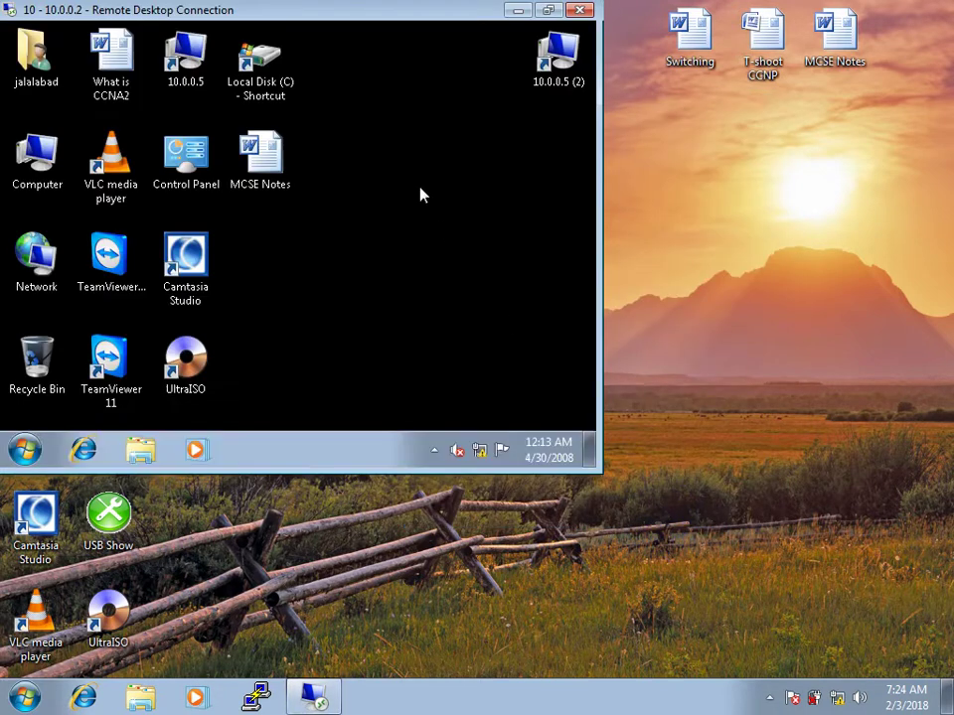
- Refresh the windowed remote desktop and the local desktop in turn, and disconnect the remote session
right_click(367, 155)
left_click(411, 204)
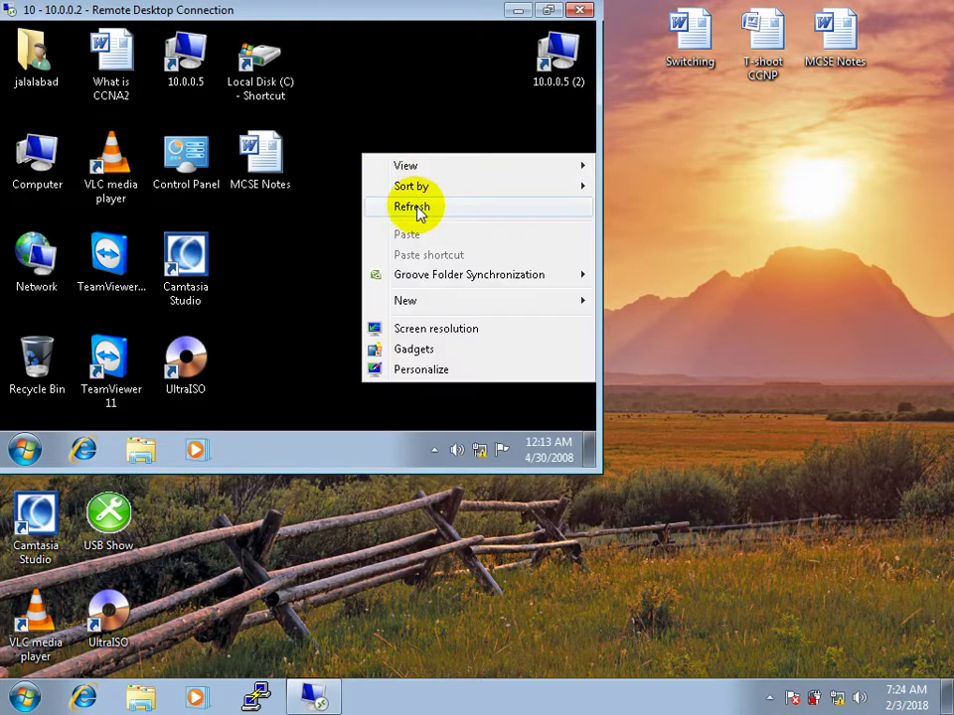
right_click(755, 206)
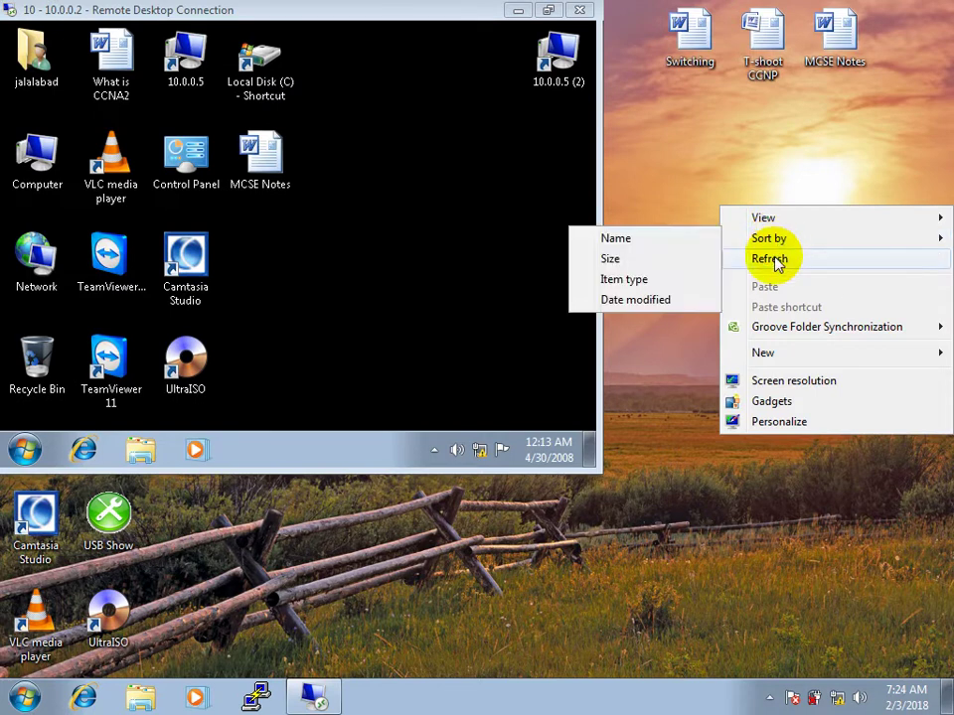
left_click(779, 257)
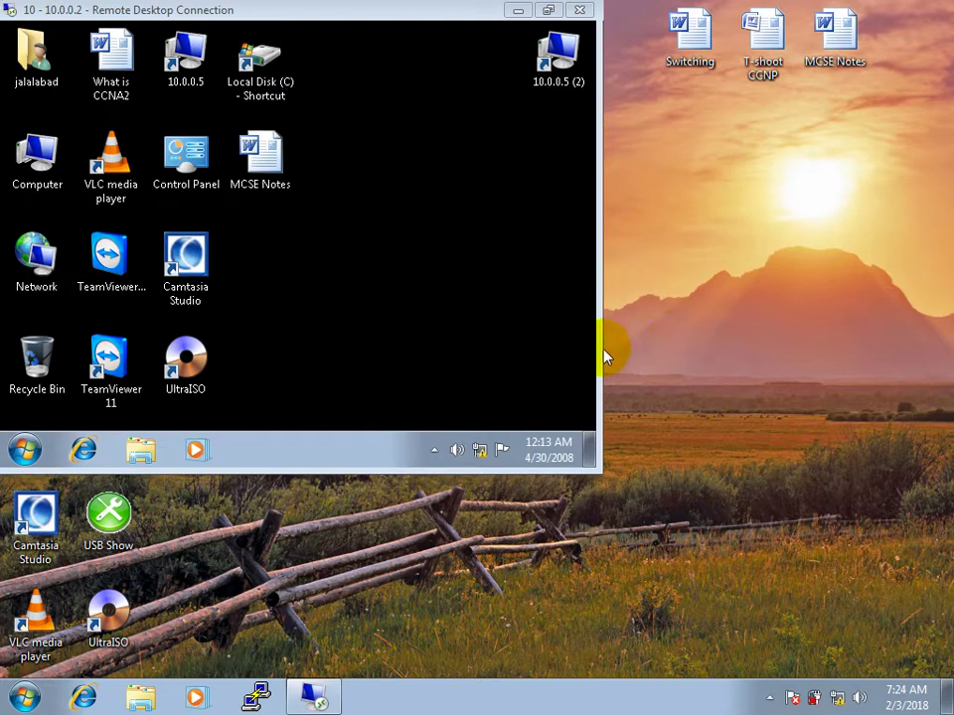
right_click(728, 256)
left_click(762, 305)
right_click(723, 241)
left_click(741, 283)
right_click(555, 272)
left_click(432, 260)
right_click(364, 201)
left_click(440, 260)
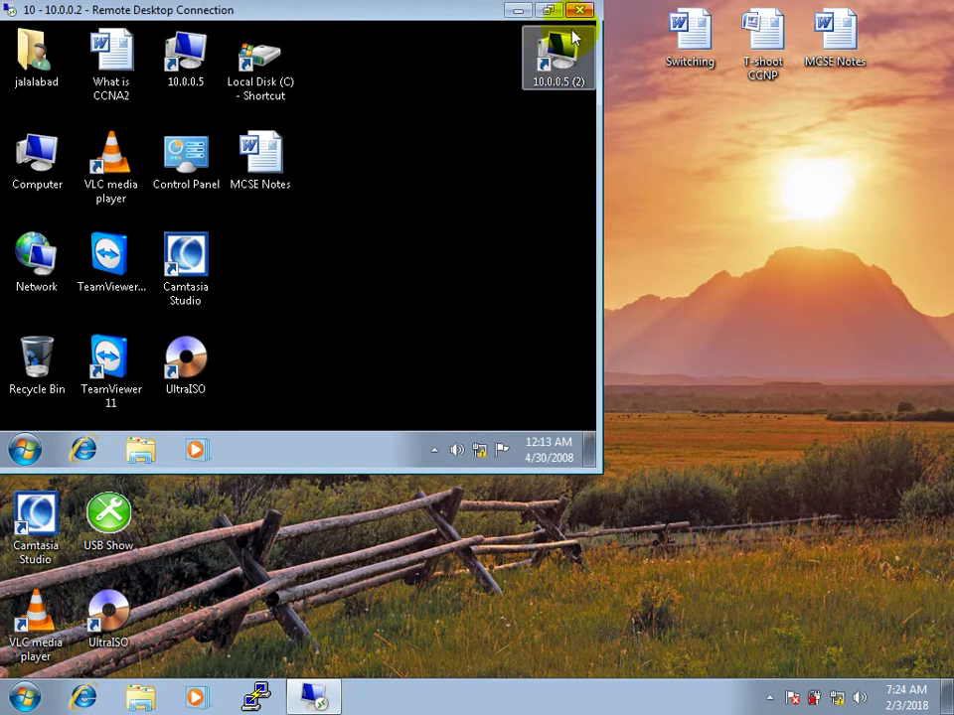
left_click(581, 10)
left_click(552, 419)
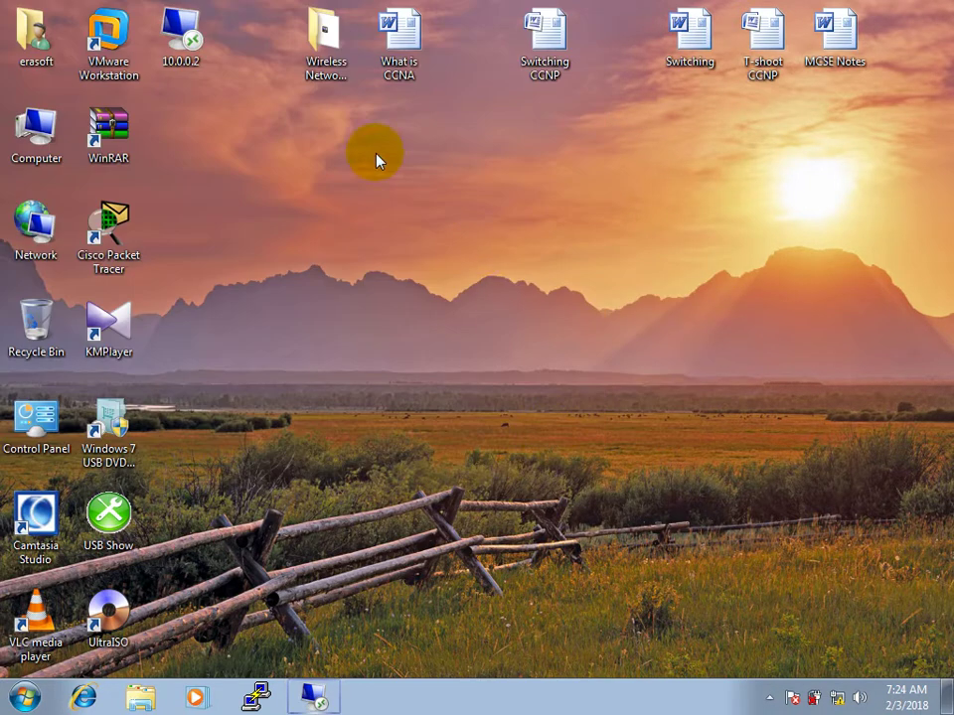
- Reopen Remote Desktop Connection, connect to 10.0.0.2 with the Full Screen display size, and disconnect the session
left_click(327, 701)
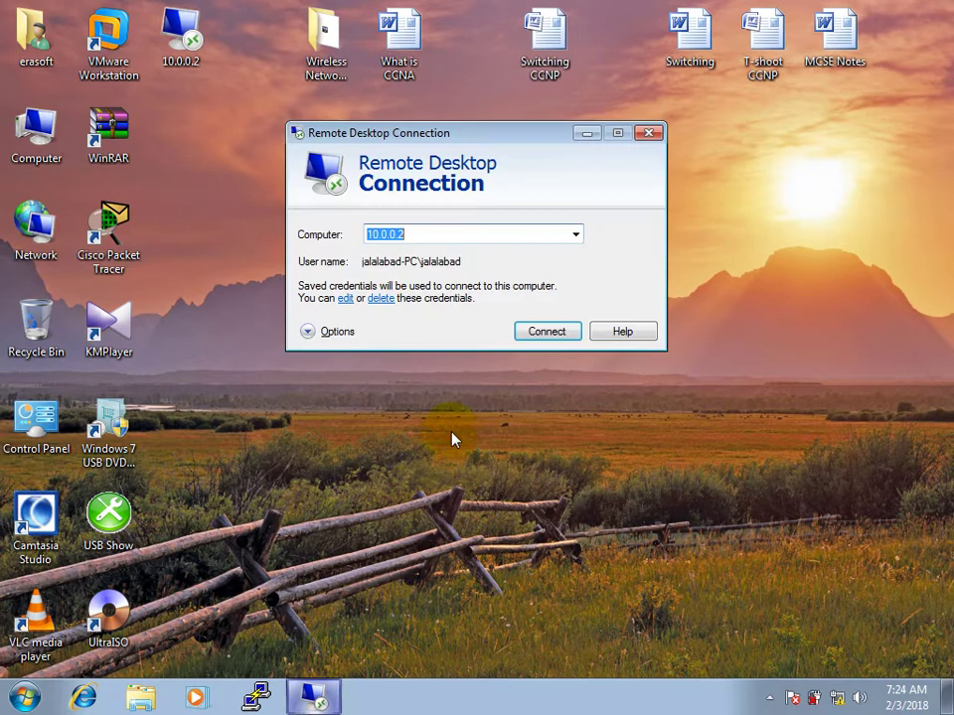
left_click(308, 332)
left_click(359, 228)
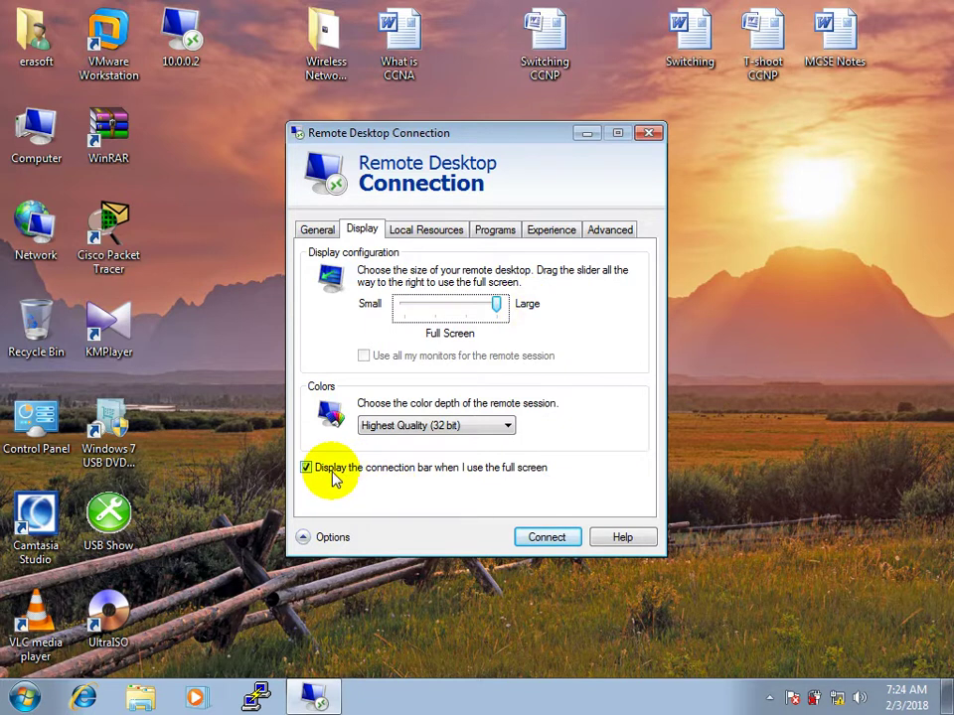
left_click(544, 534)
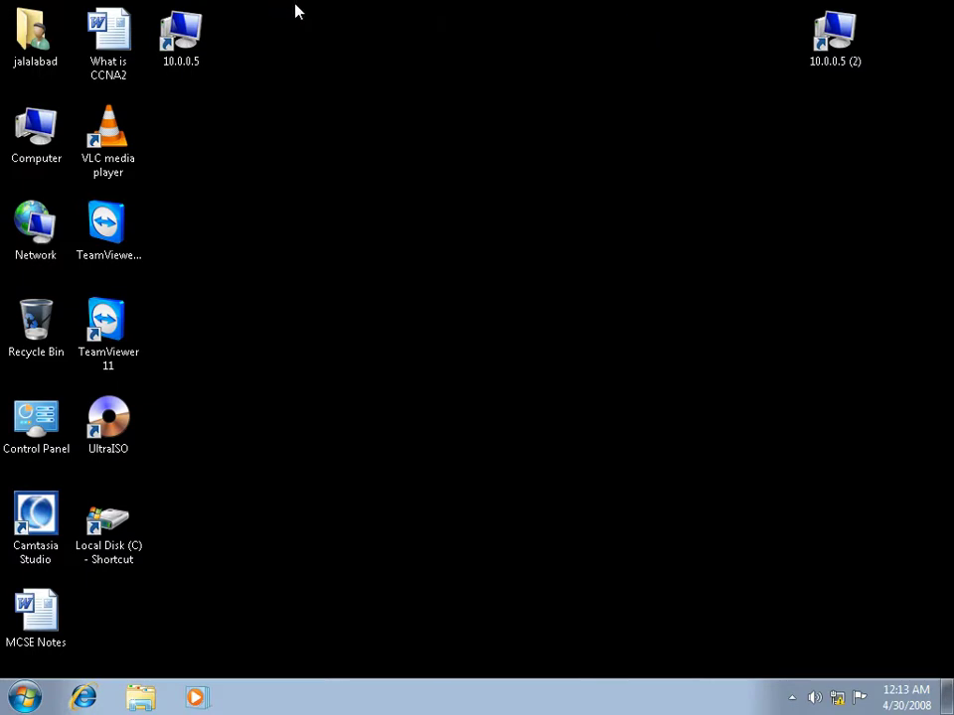
left_click(655, 11)
left_click(553, 417)
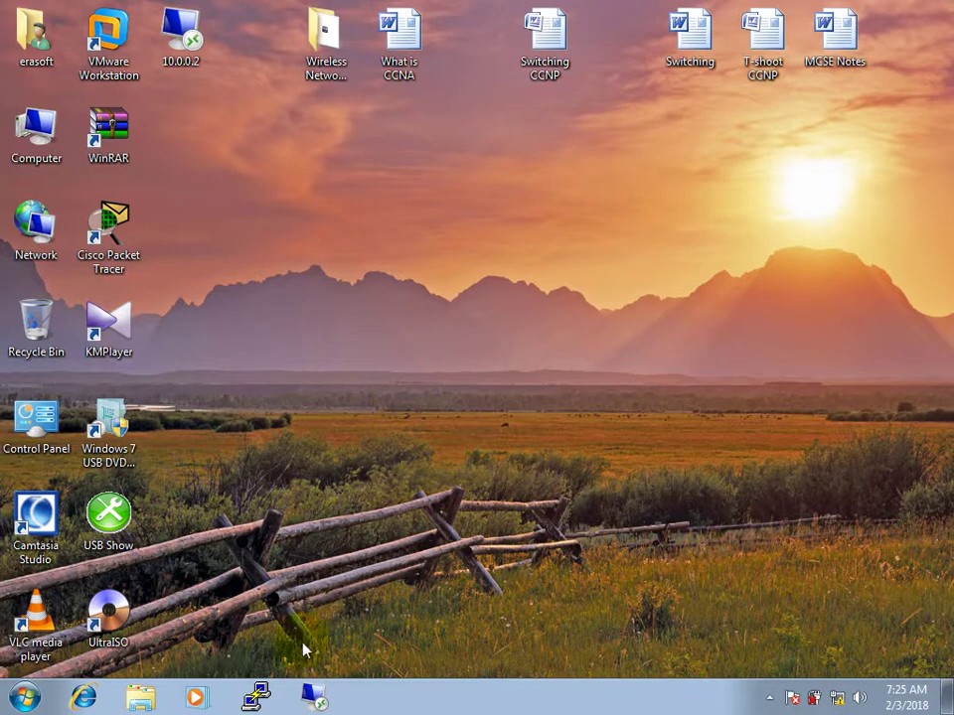
- Reopen Remote Desktop Connection, turn off the connection bar for full-screen use, and connect to 10.0.0.2
left_click(314, 686)
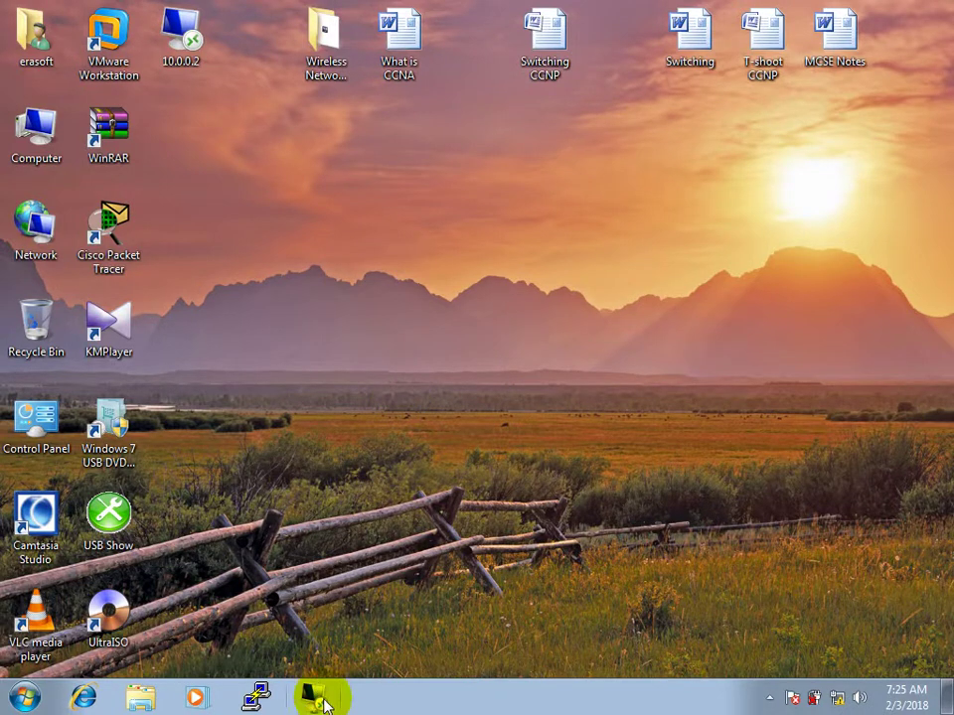
left_click(341, 332)
left_click(362, 230)
left_click(310, 467)
left_click(547, 537)
- Refresh the full-screen remote desktop twice
right_click(419, 262)
left_click(482, 316)
right_click(380, 189)
left_click(436, 243)
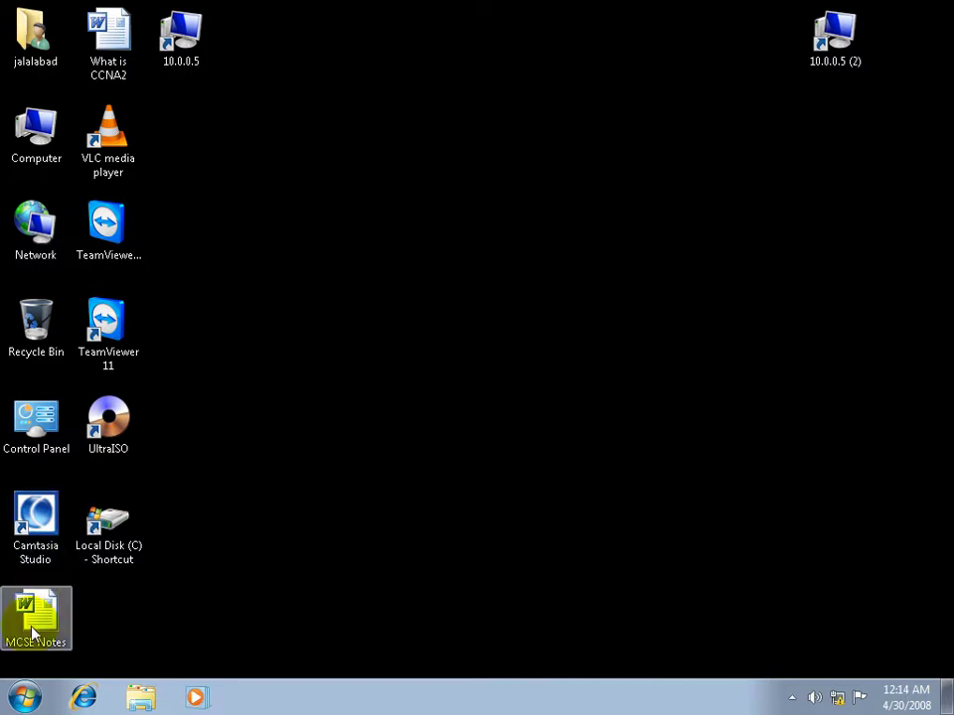
- Log off the remote session and, back in Remote Desktop Connection, turn on the connection bar for full-screen use
left_click(26, 697)
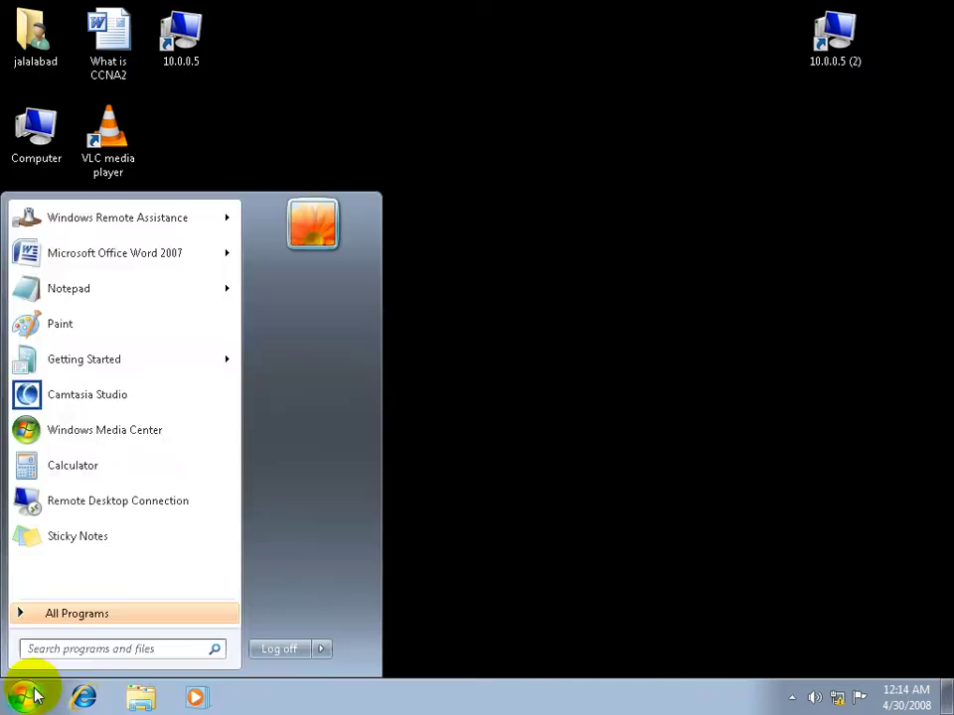
left_click(267, 650)
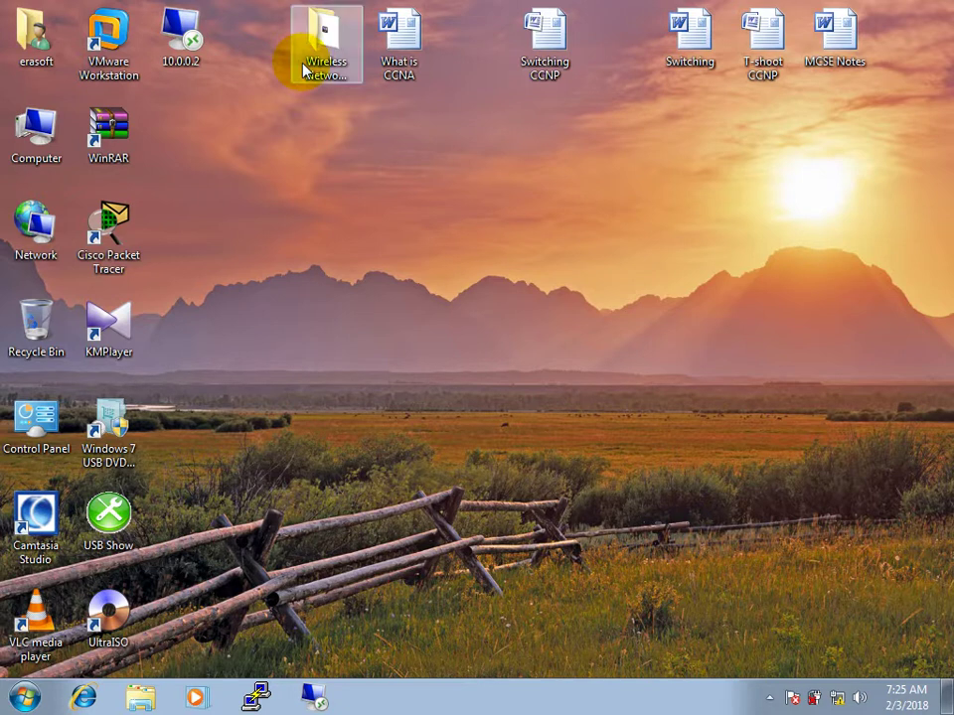
left_click(313, 697)
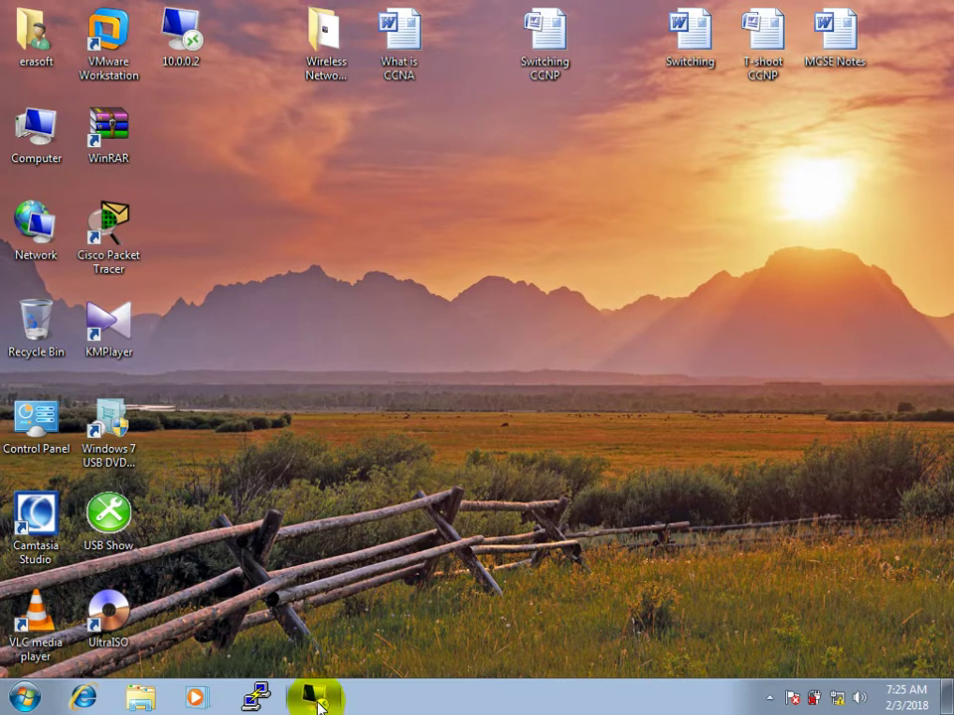
left_click(336, 331)
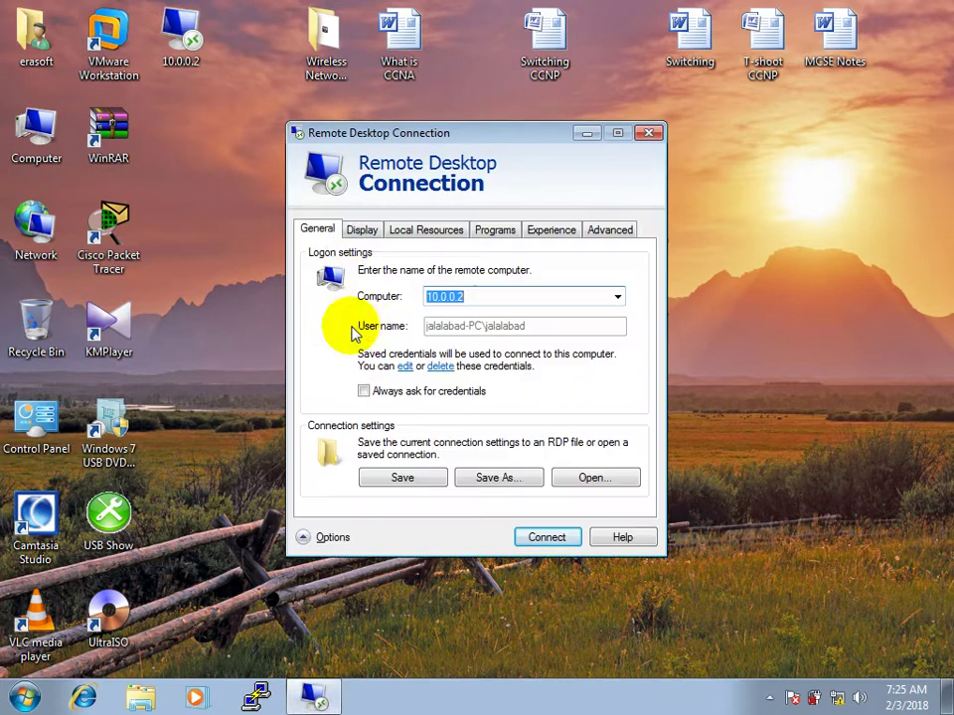
left_click(356, 234)
left_click(370, 469)
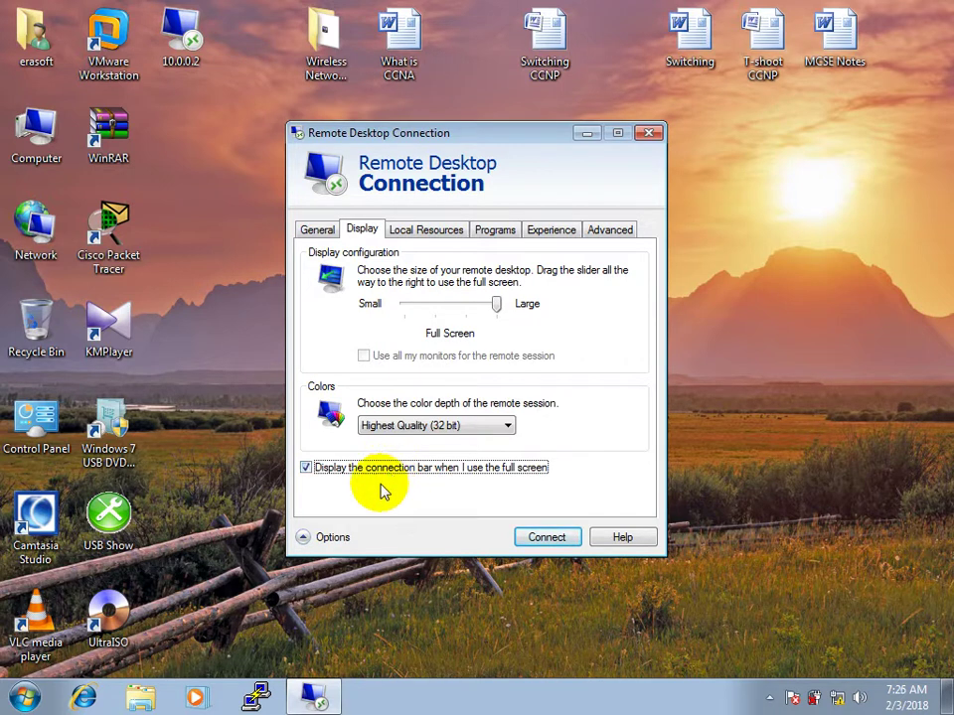
- Accept the remote audio settings with playback on this computer and no recording, and connect to 10.0.0.2
left_click(419, 246)
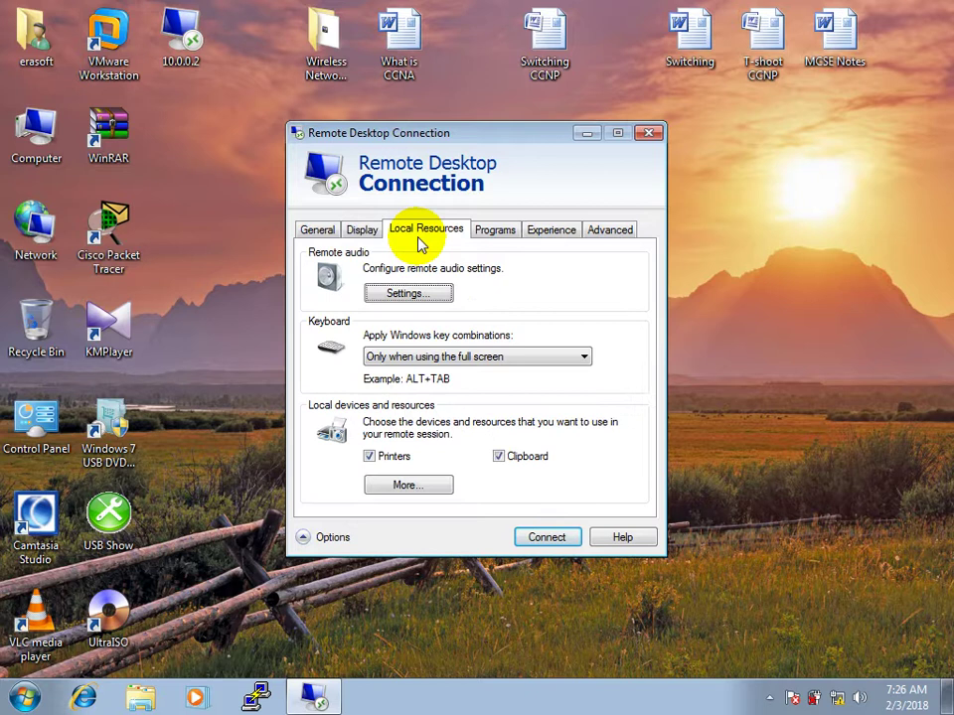
left_click(405, 292)
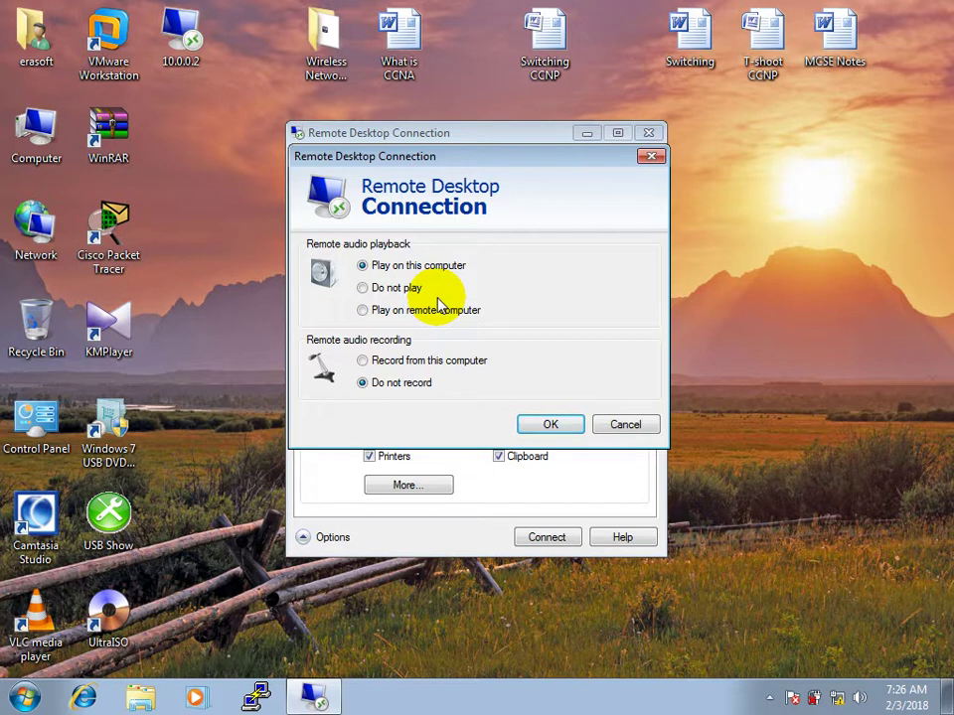
left_click(552, 425)
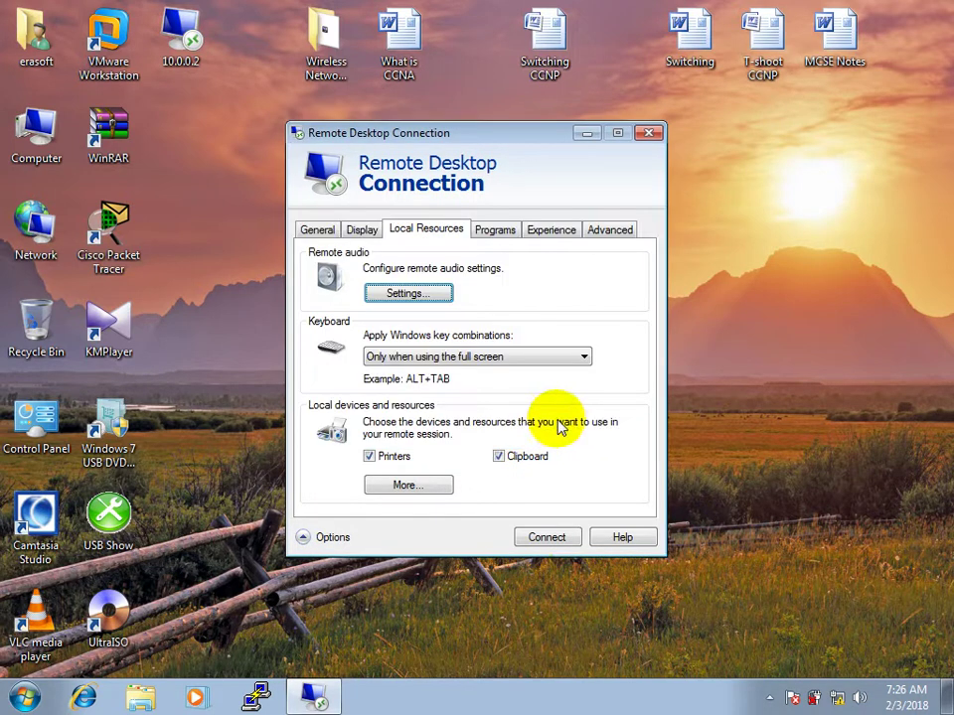
left_click(548, 536)
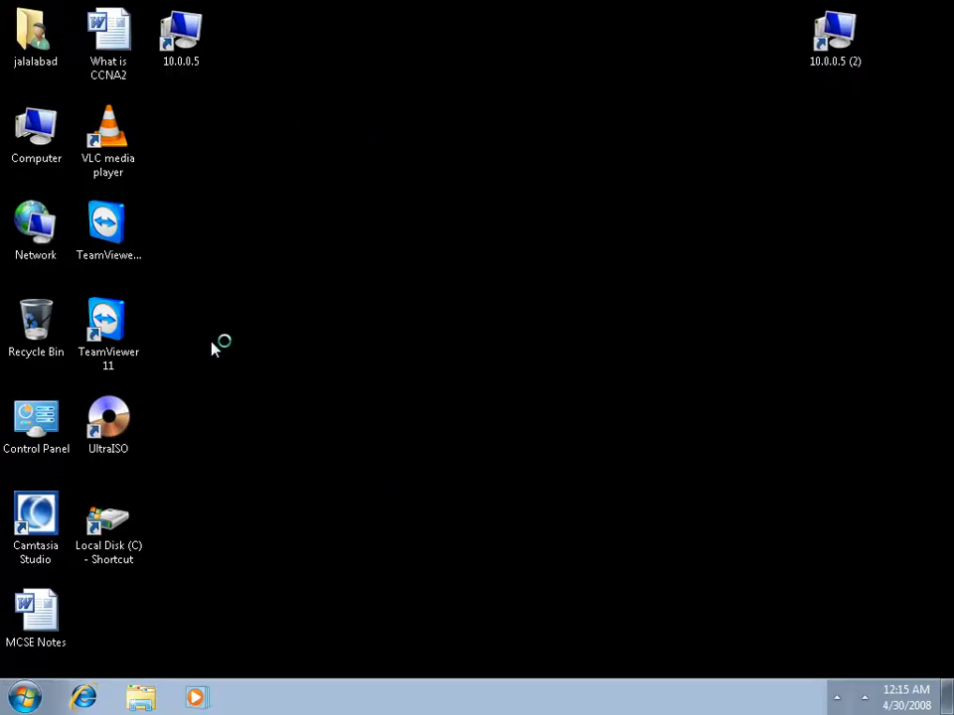
- Browse drives I:, H: and G: on the remote computer and open the IP Address folder on G:
double_click(36, 130)
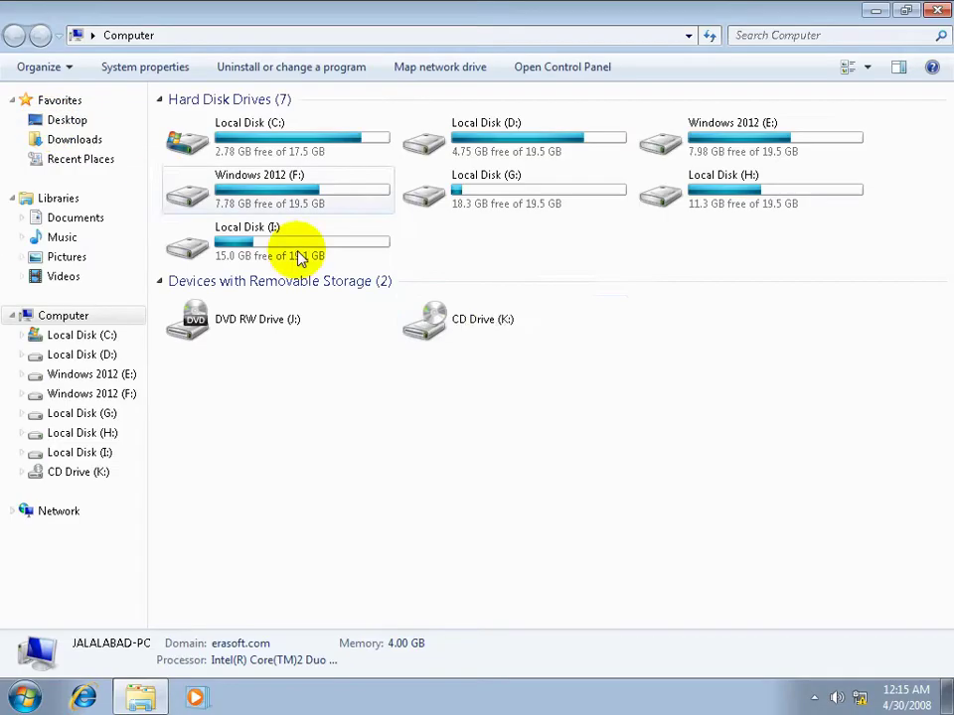
double_click(341, 253)
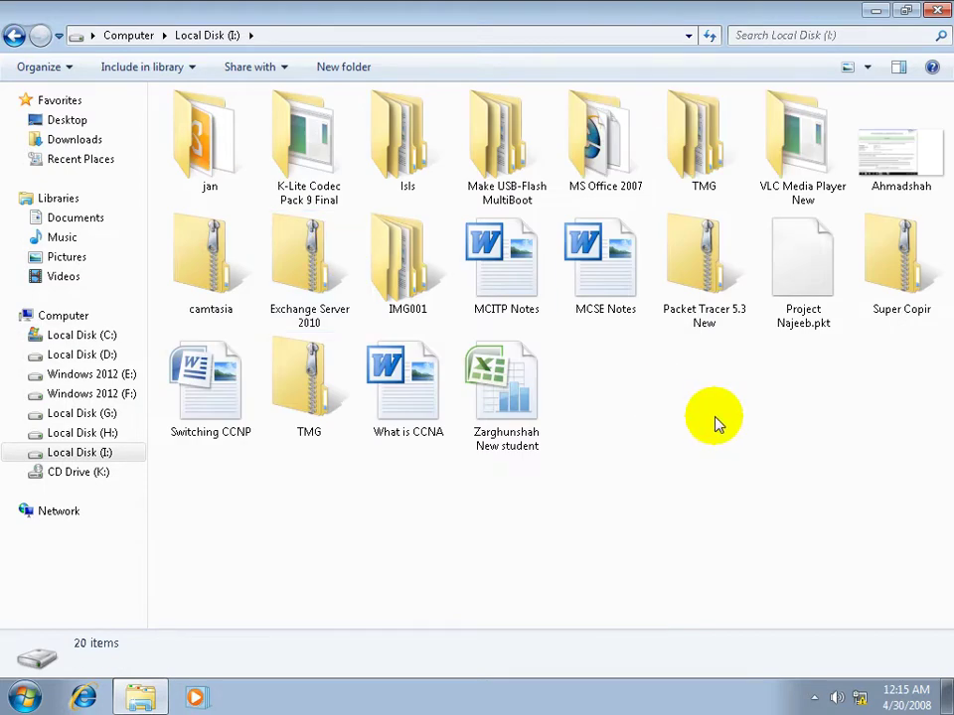
left_click(14, 37)
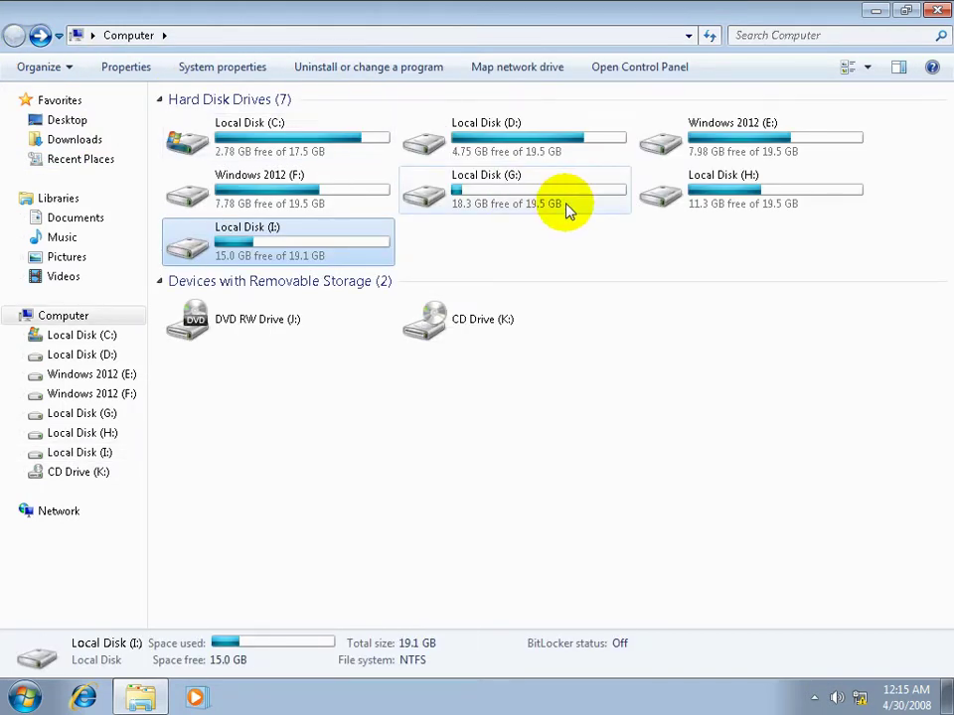
double_click(726, 204)
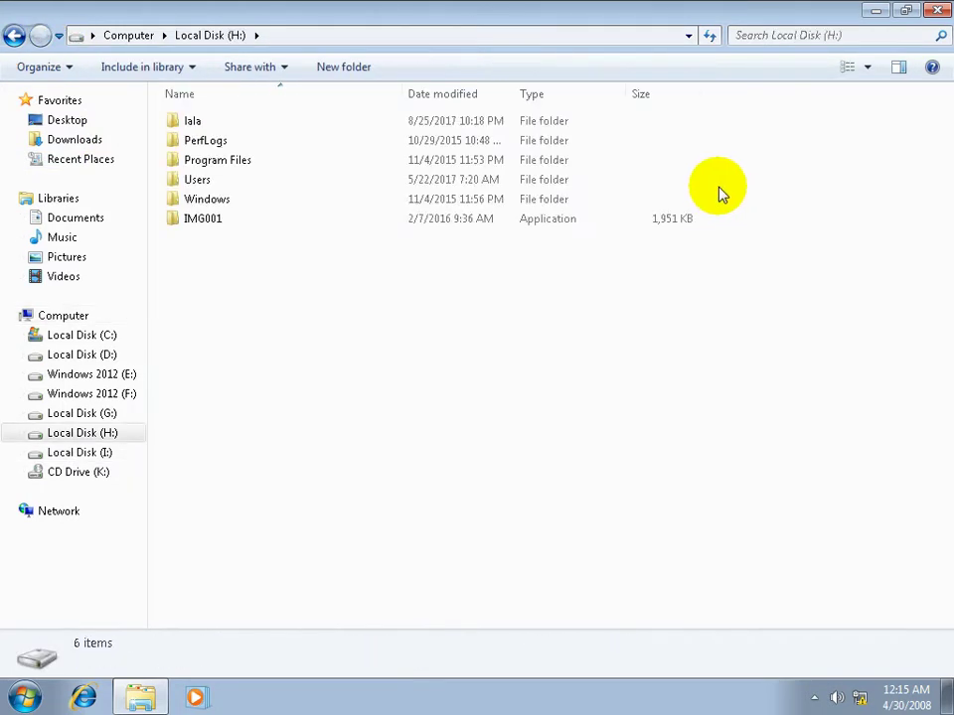
left_click(14, 36)
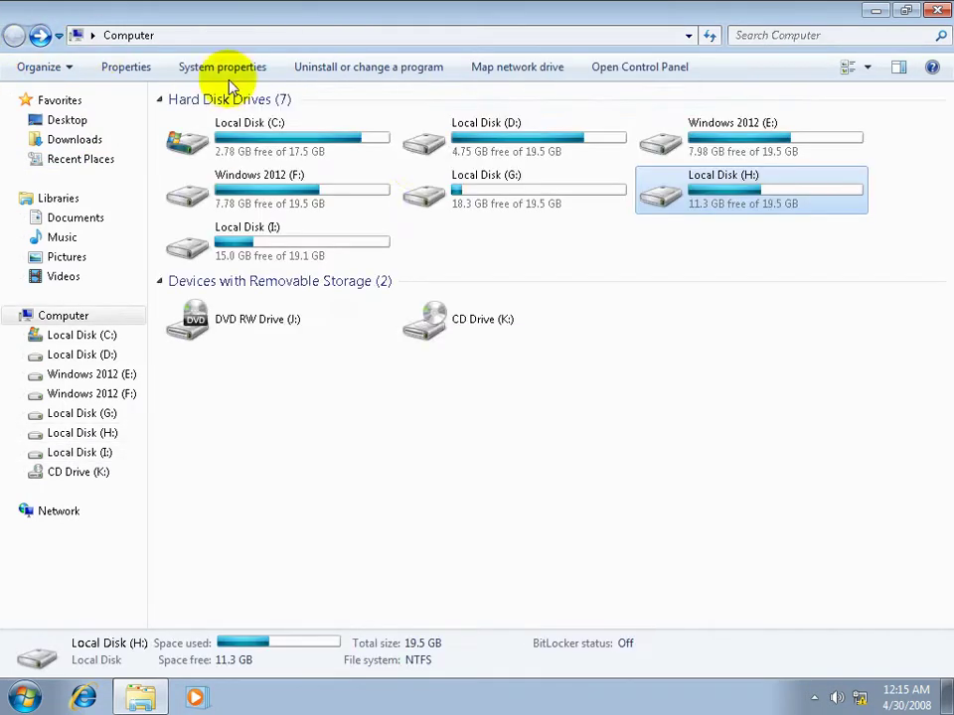
double_click(479, 202)
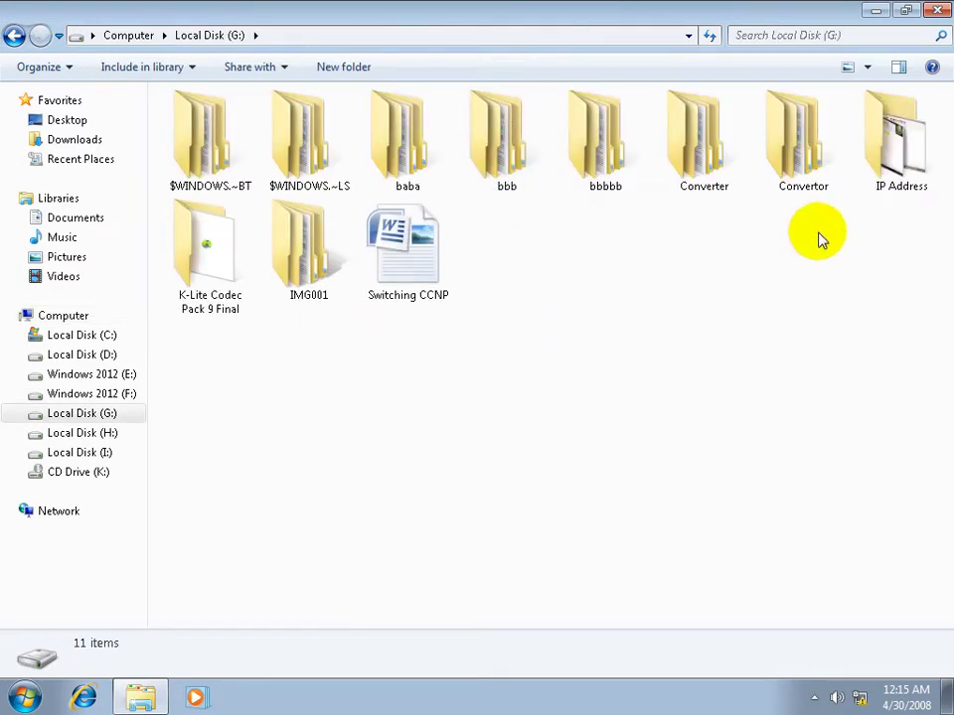
double_click(924, 142)
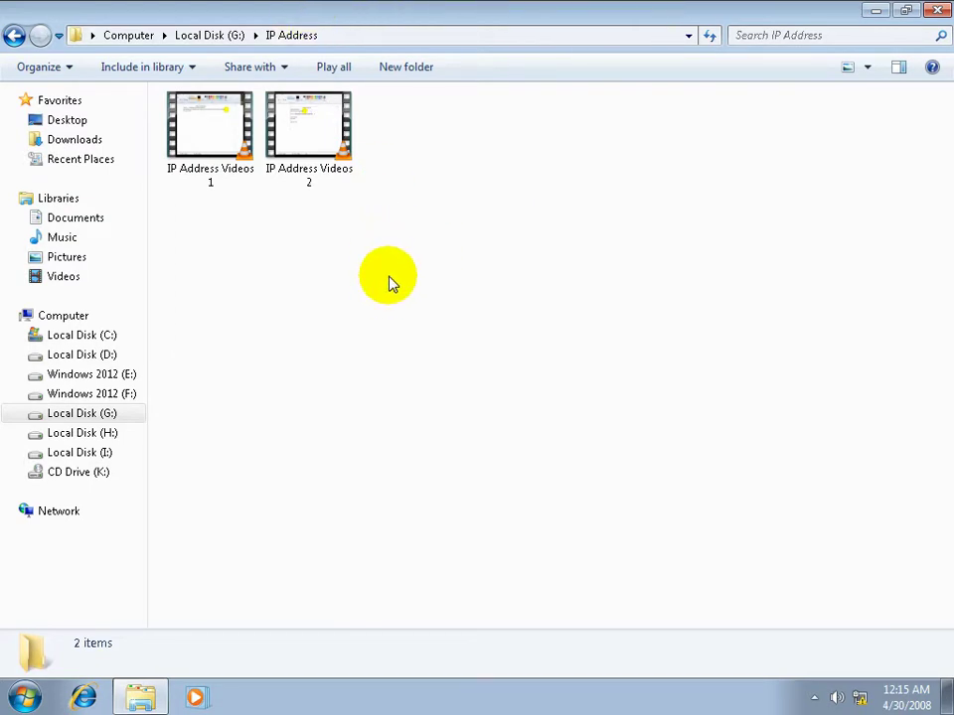
- Play IP Address Videos 1 in the remote session to test the audio, and close the player
double_click(206, 106)
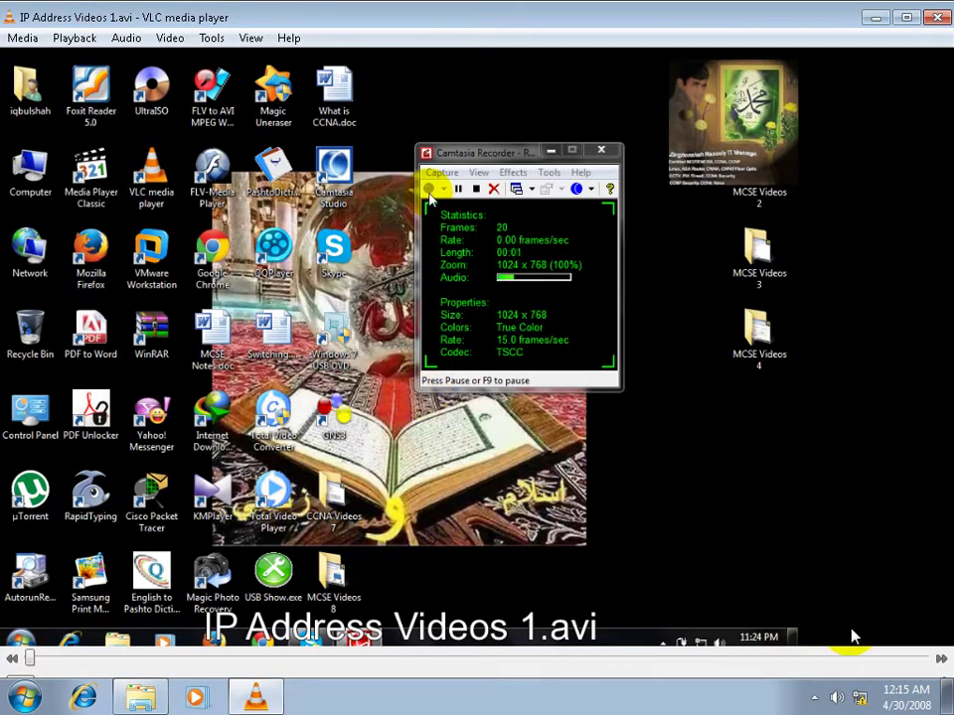
double_click(825, 459)
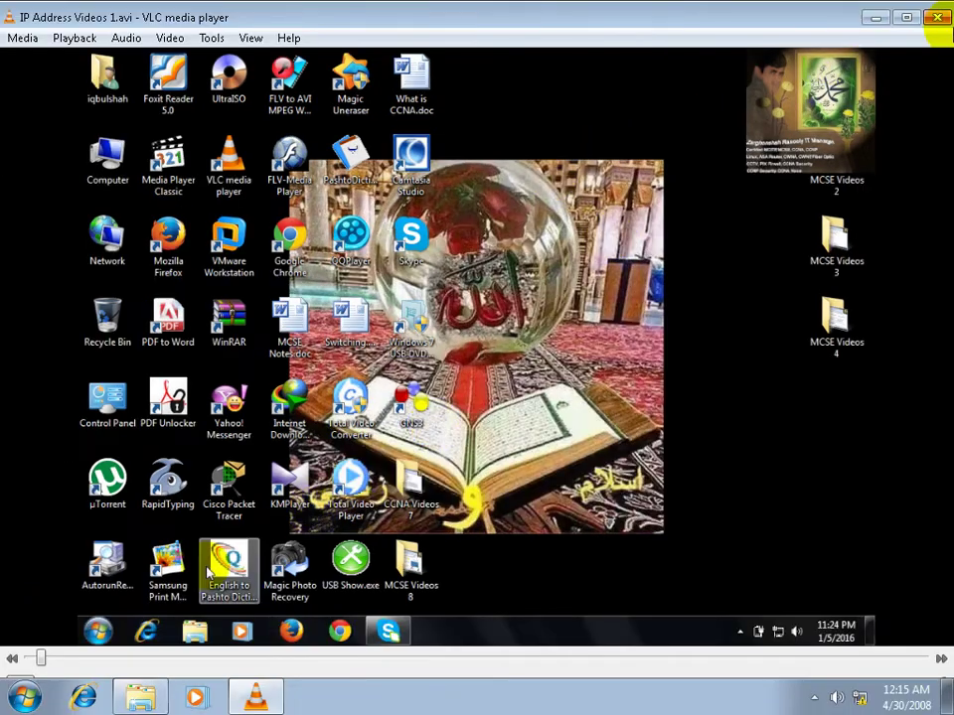
left_click(936, 17)
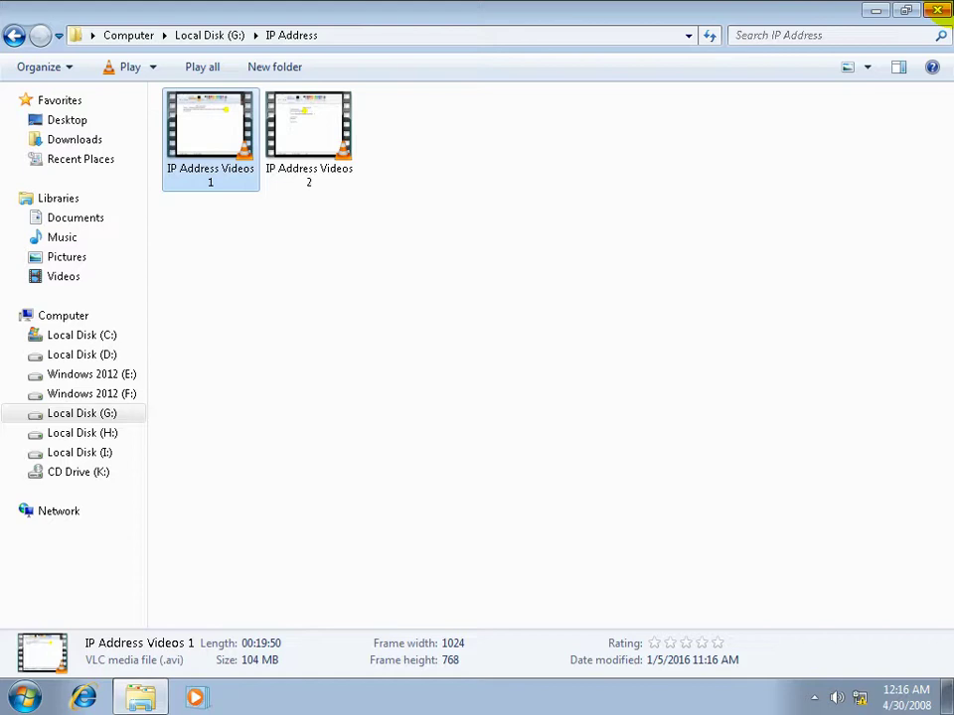
- Close the IP Address folder window and disconnect the remote session
left_click(937, 12)
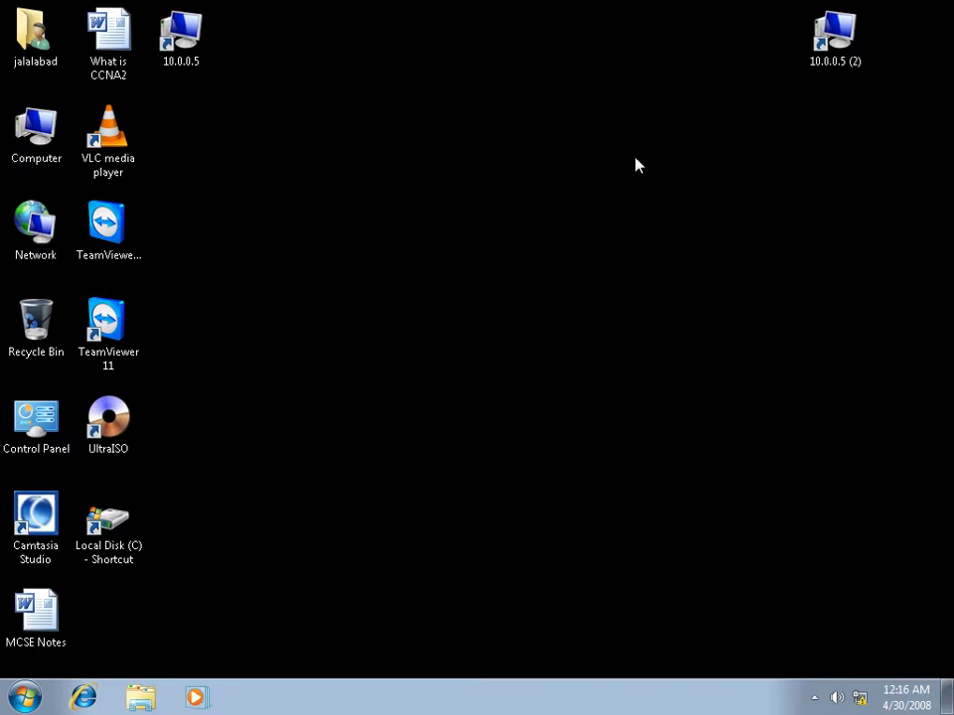
left_click(653, 19)
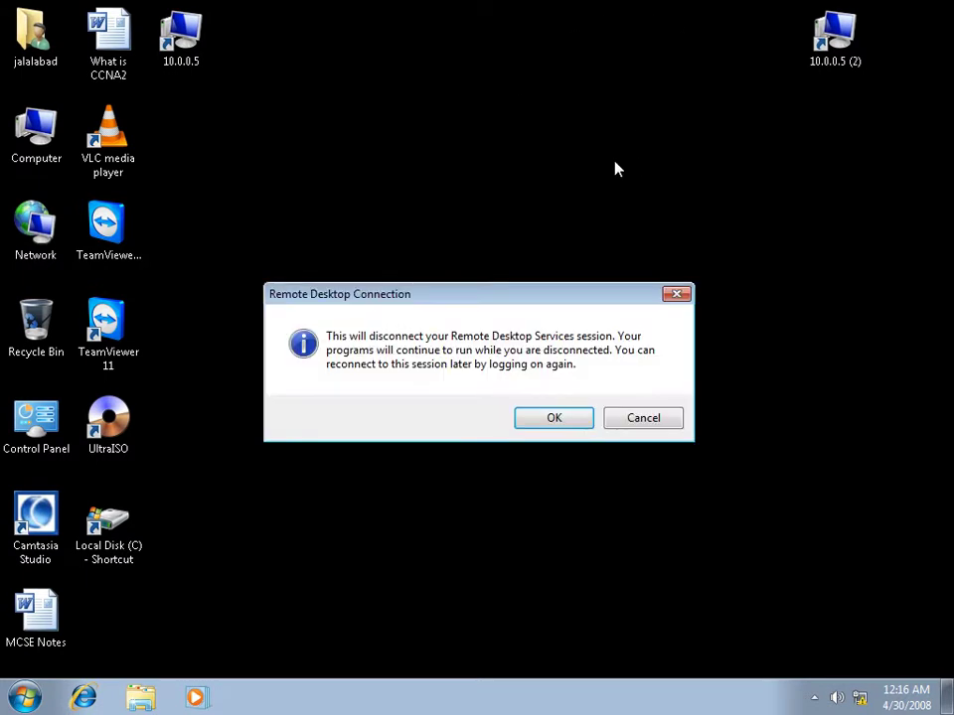
left_click(553, 417)
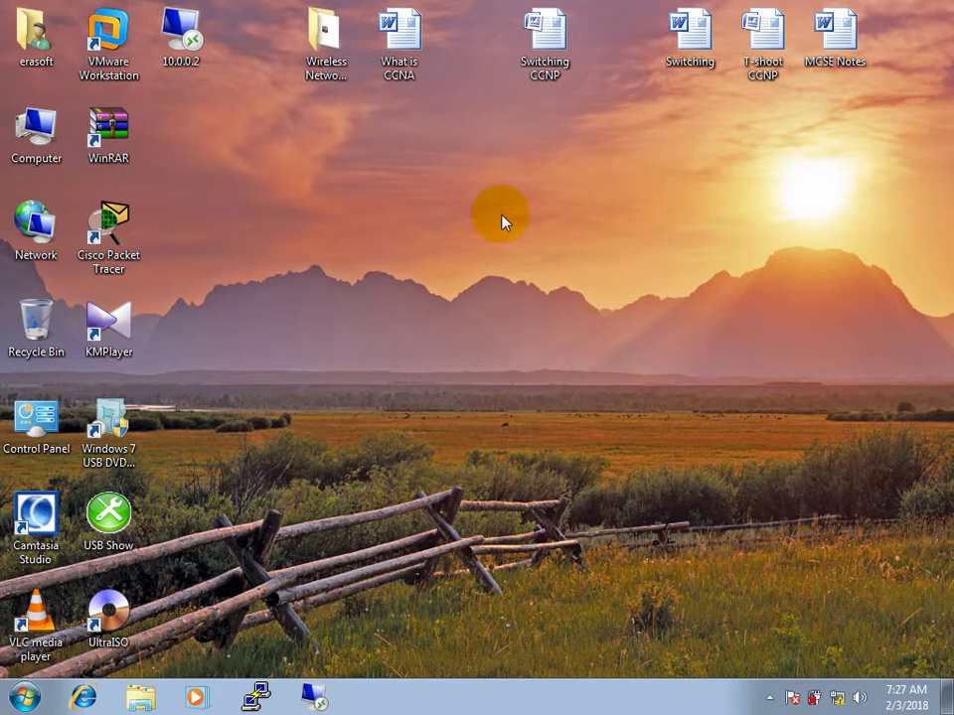
- Reconnect using the saved 10.0.0.2 connection file on the desktop and disconnect the session again
double_click(181, 35)
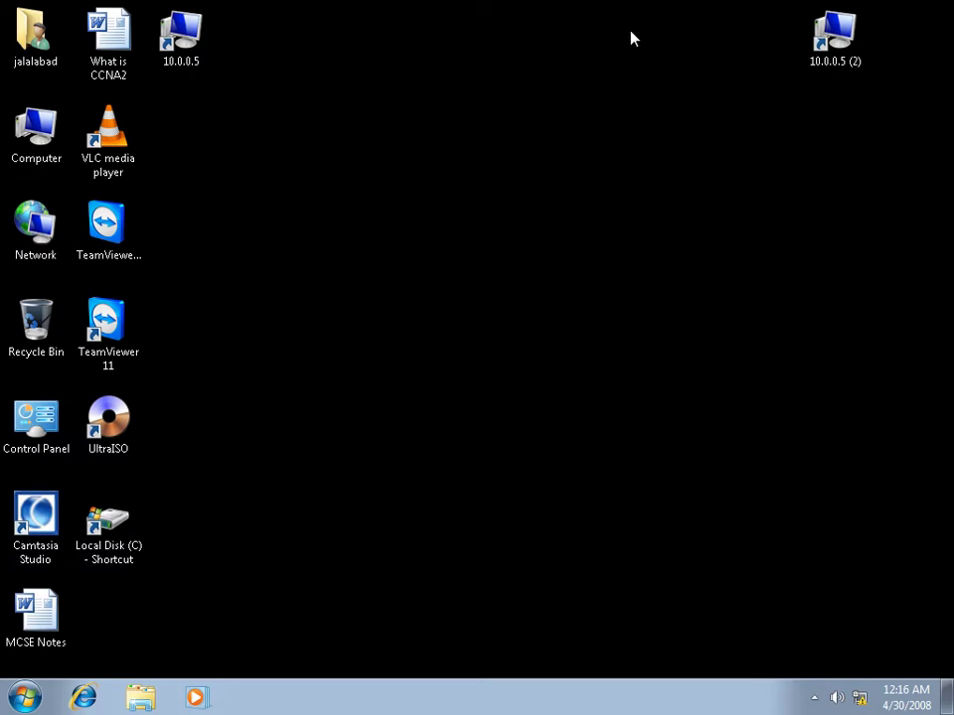
left_click(654, 17)
left_click(553, 418)
- Reopen Remote Desktop Connection, set remote audio playback to Play on remote computer, and connect to 10.0.0.2
left_click(311, 696)
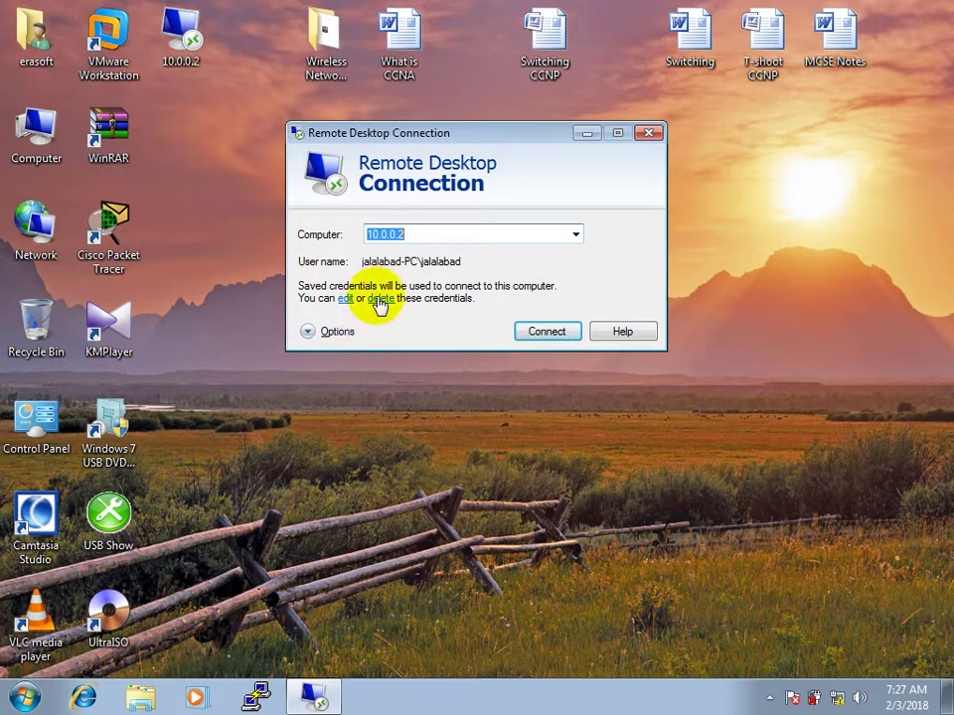
left_click(334, 332)
left_click(427, 230)
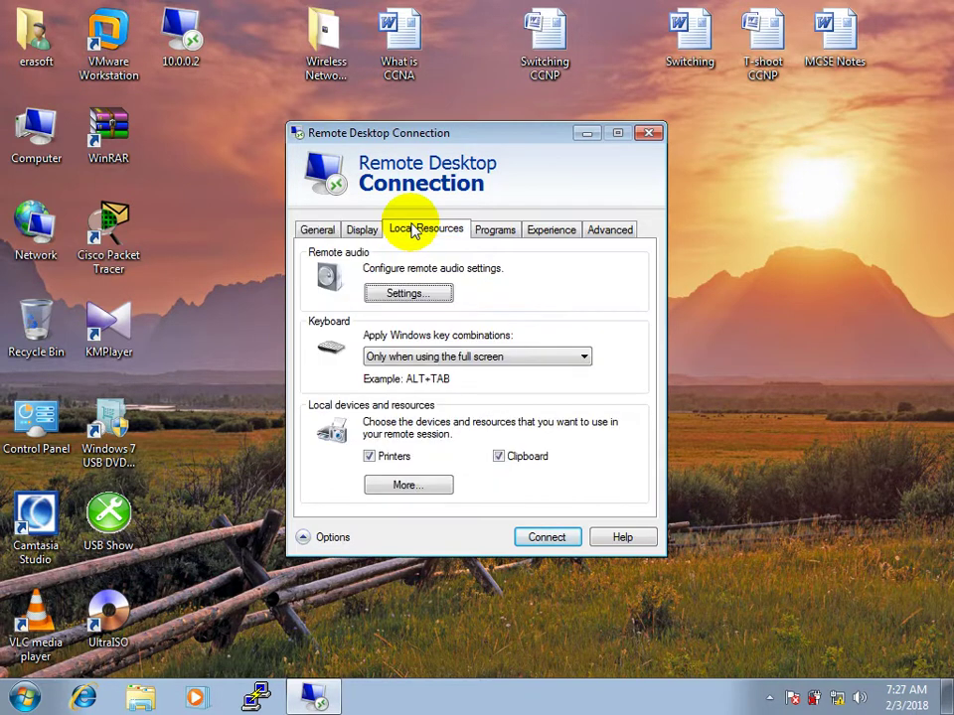
left_click(404, 354)
left_click(381, 314)
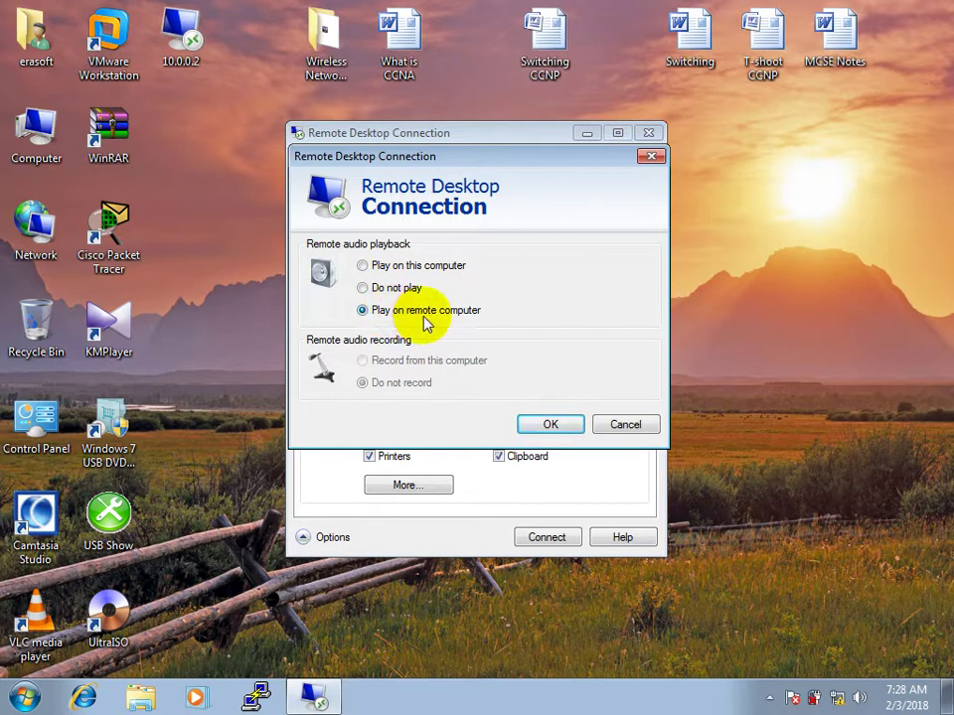
left_click(544, 425)
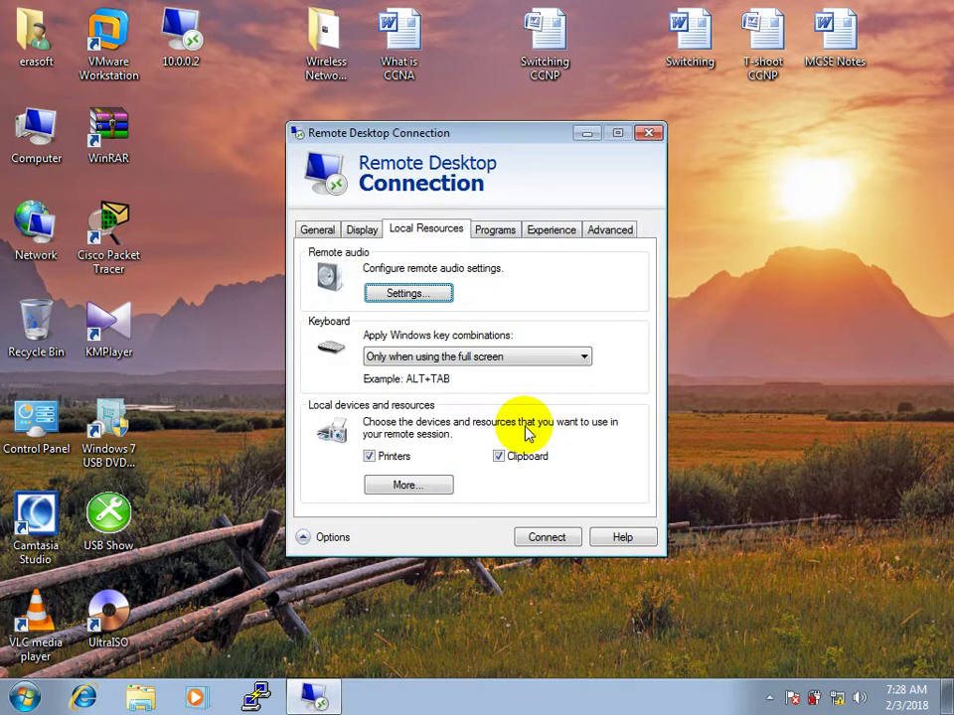
left_click(545, 537)
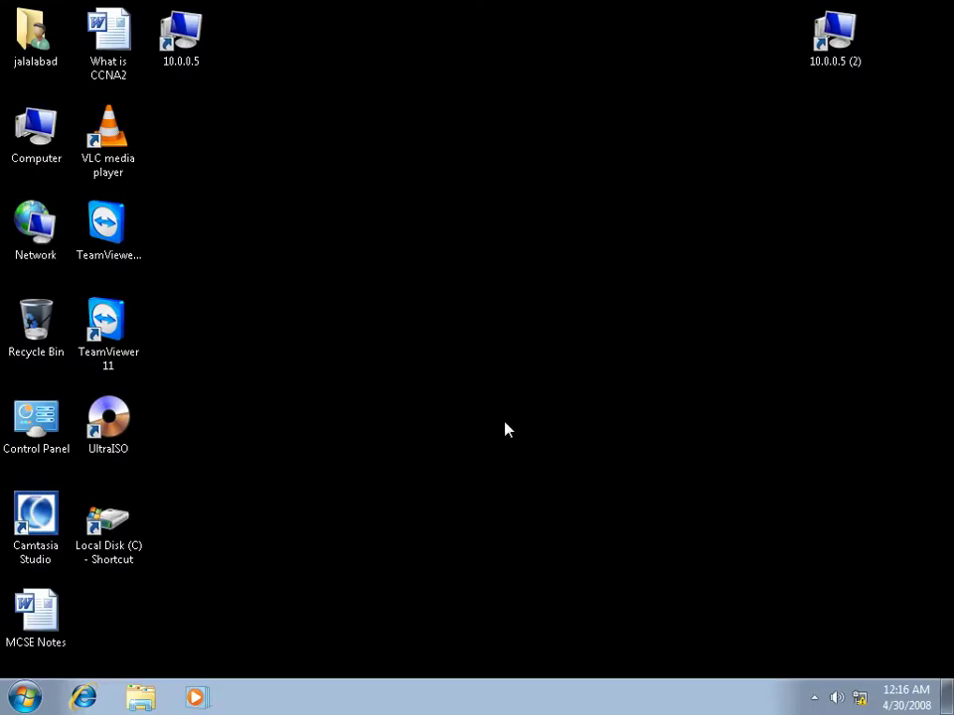
- Check drive H: on the remote computer and open the IP Address folder on drive G:
double_click(36, 129)
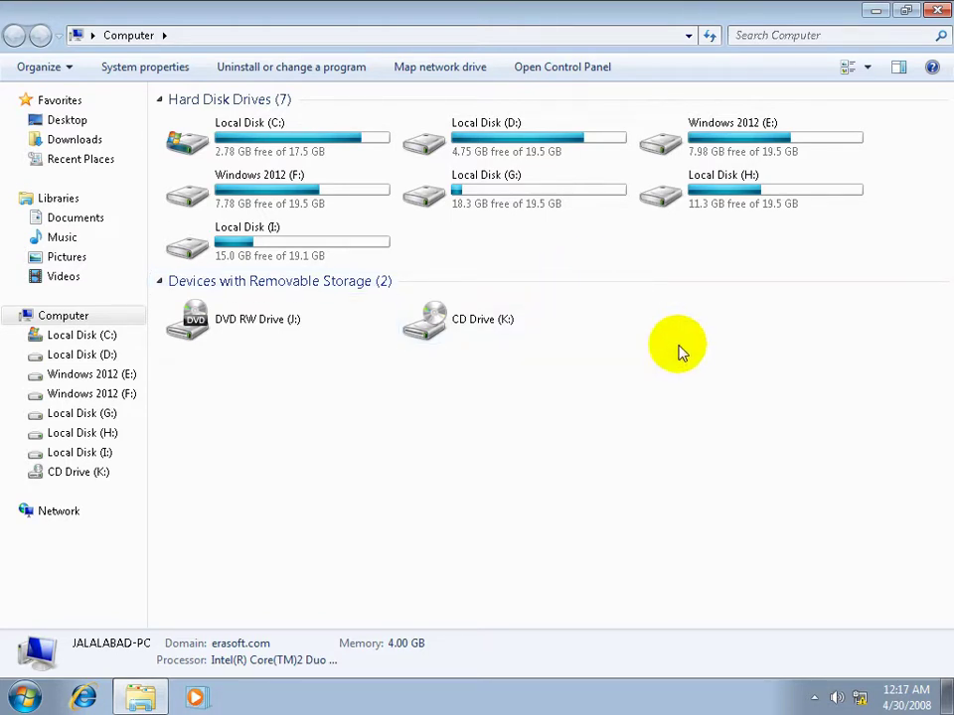
double_click(699, 203)
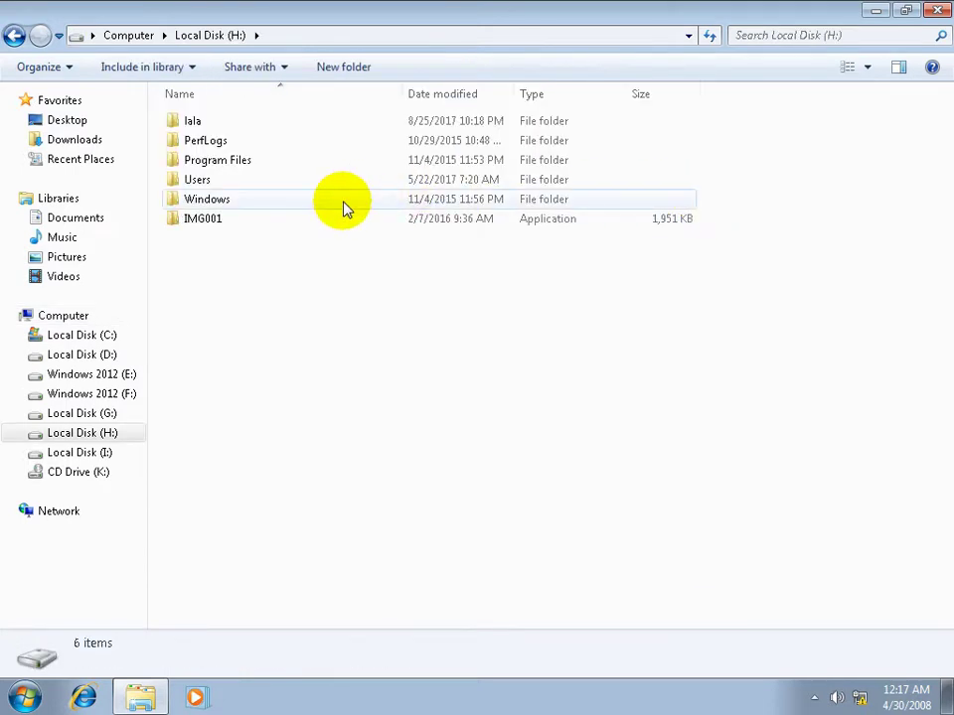
left_click(13, 34)
double_click(538, 198)
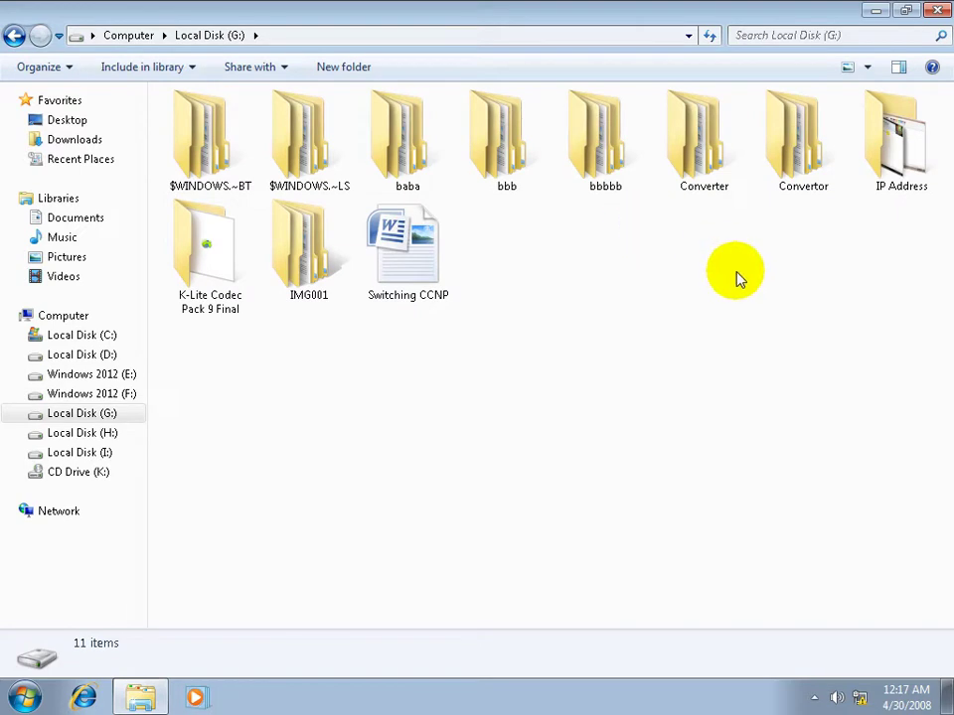
double_click(904, 178)
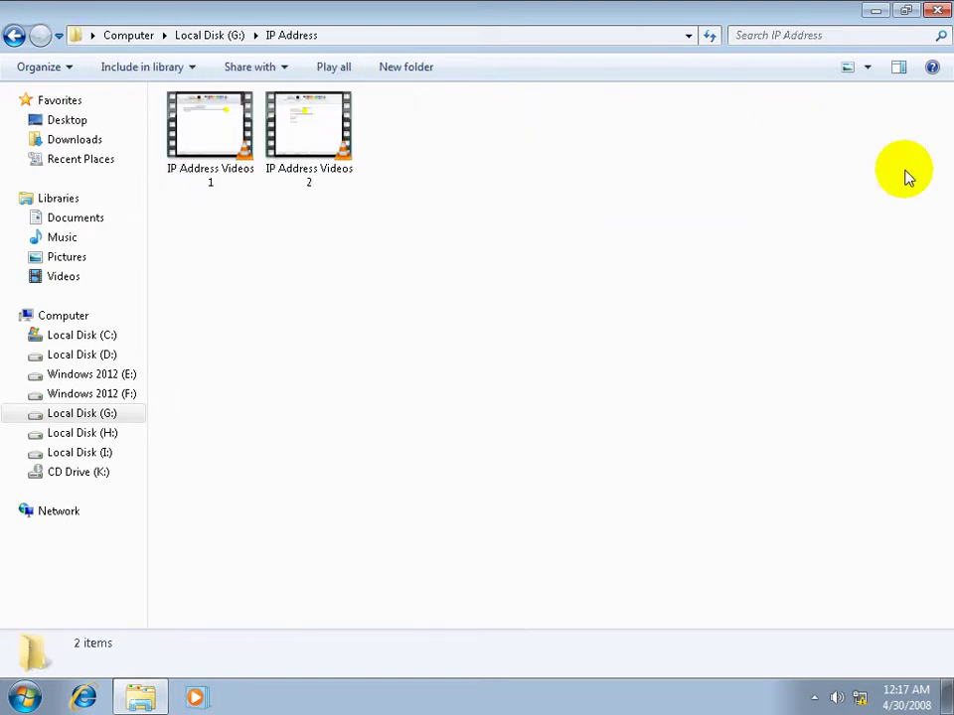
- Play IP Address Videos 1, skip to about the middle of the video, and close the player
double_click(238, 144)
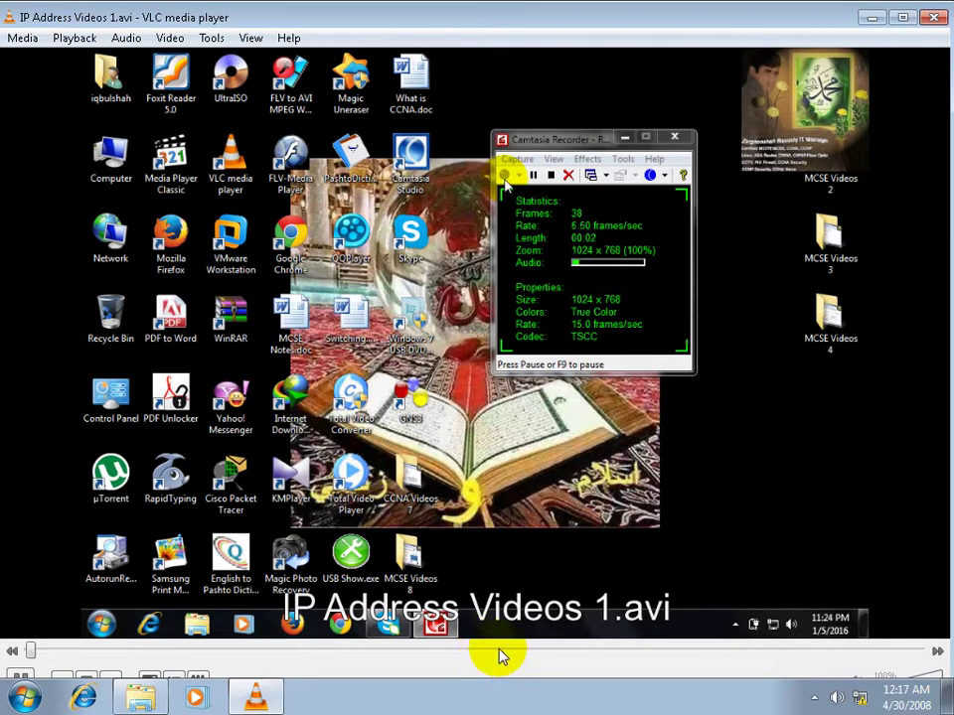
left_click(500, 652)
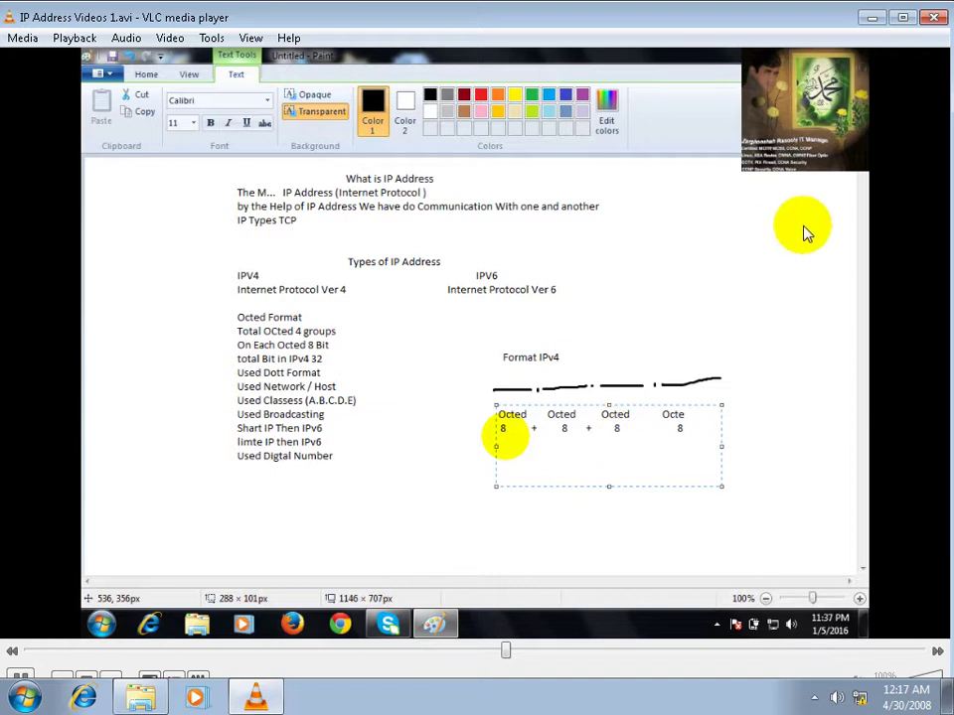
left_click(934, 16)
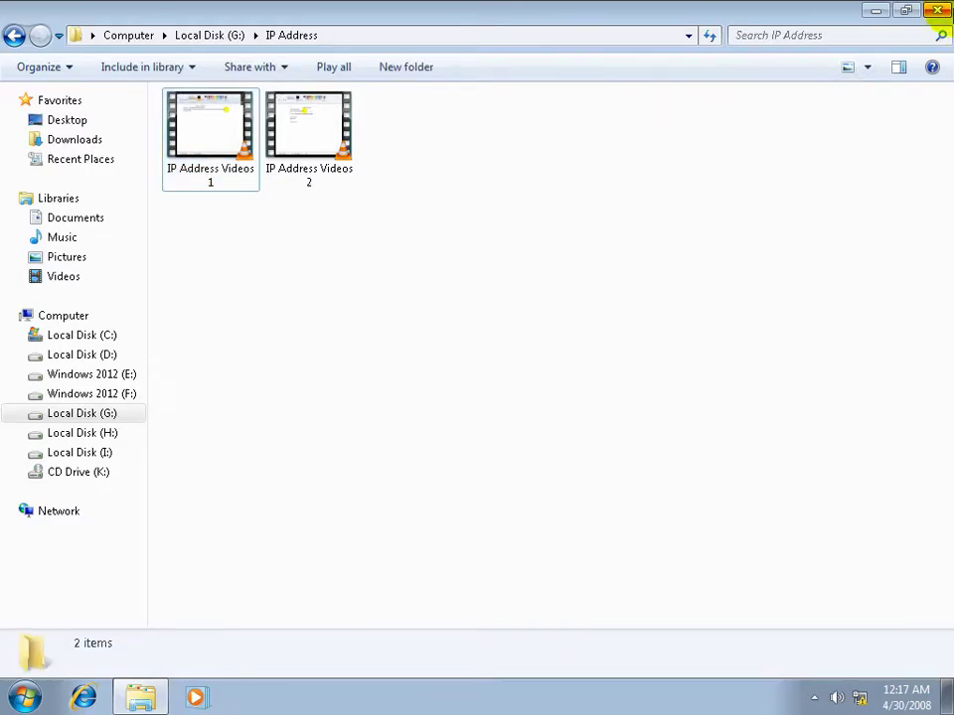
- Close the IP Address folder and disconnect the remote session
left_click(935, 10)
left_click(586, 171)
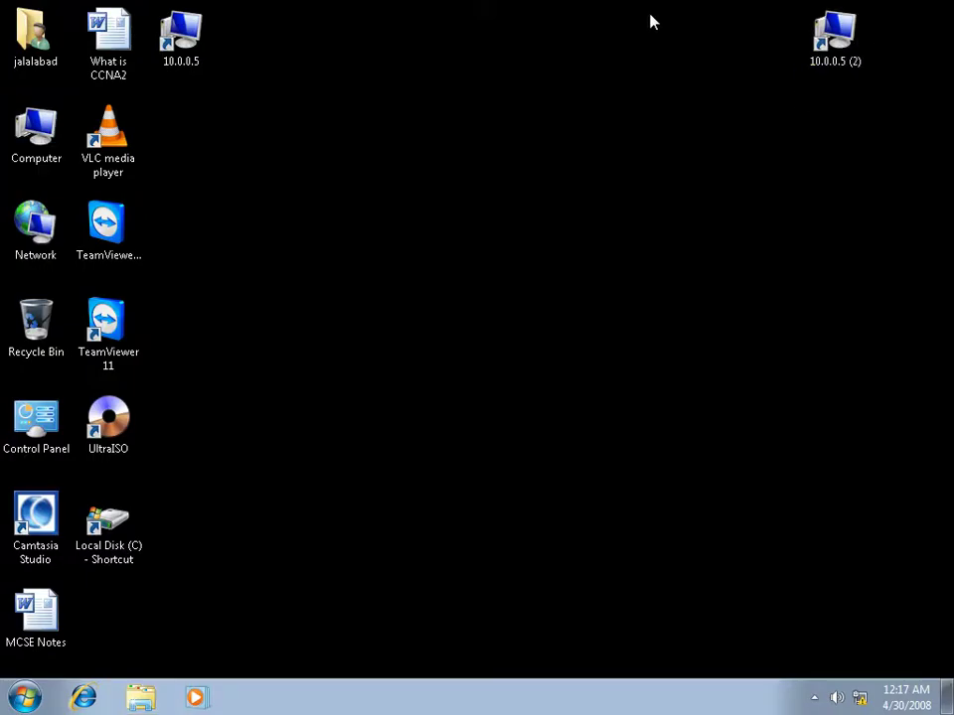
left_click(651, 14)
left_click(537, 422)
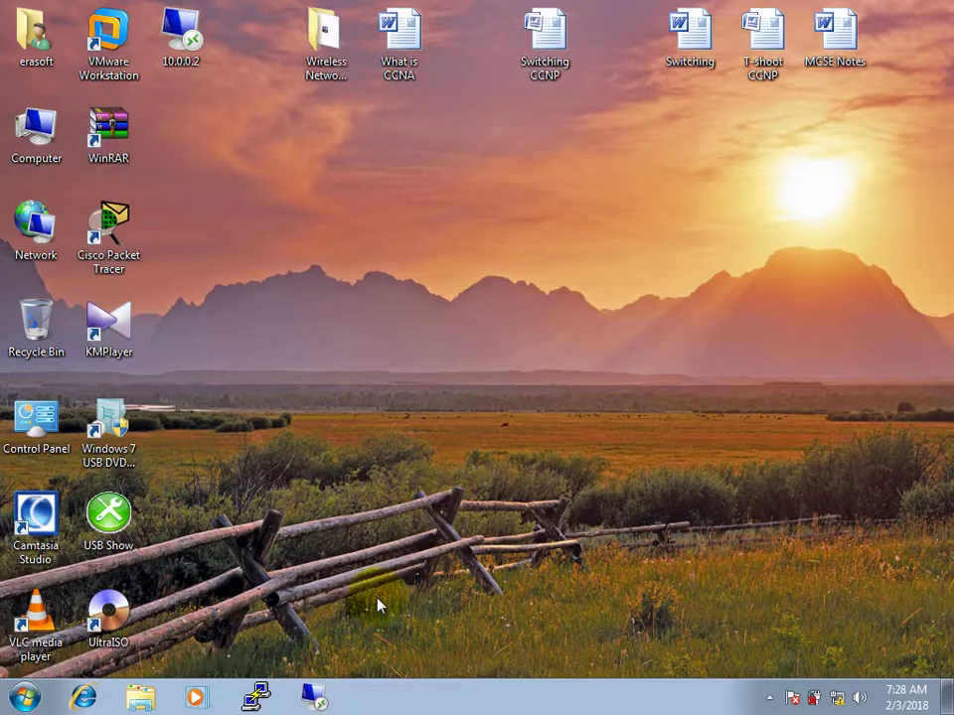
- Reopen Remote Desktop Connection and review the choices for applying Windows key combinations in the local resources settings
left_click(313, 698)
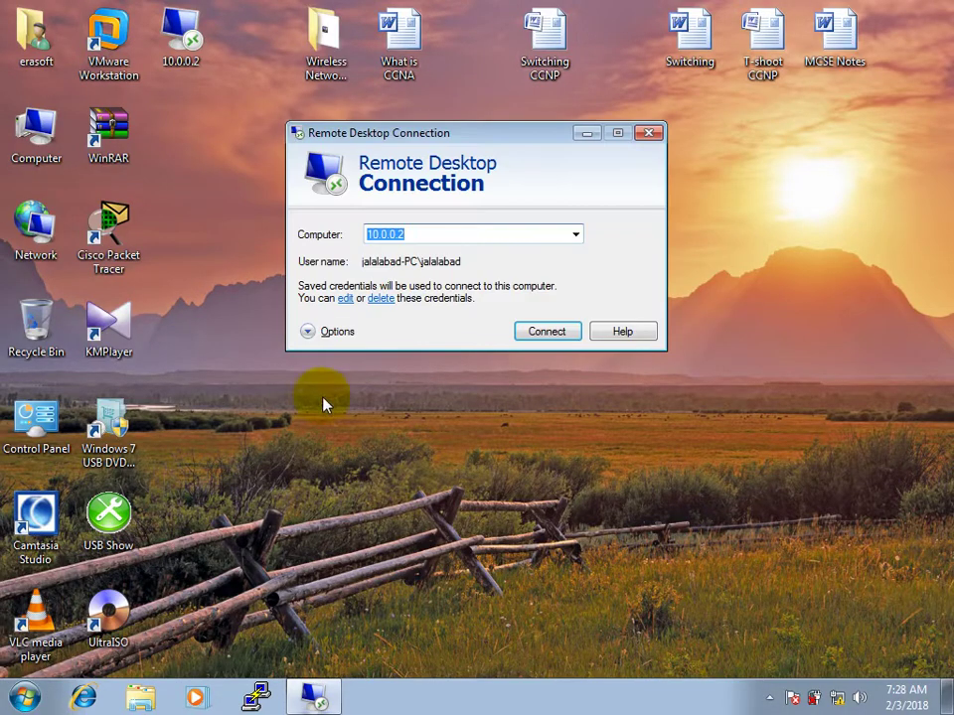
left_click(309, 331)
left_click(417, 234)
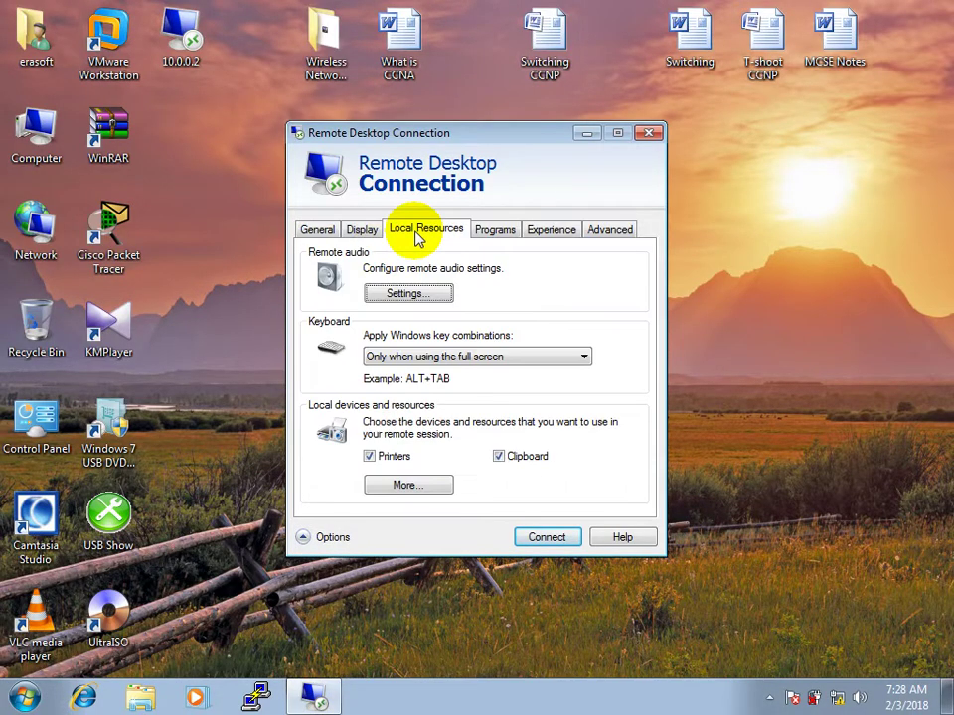
left_click(423, 359)
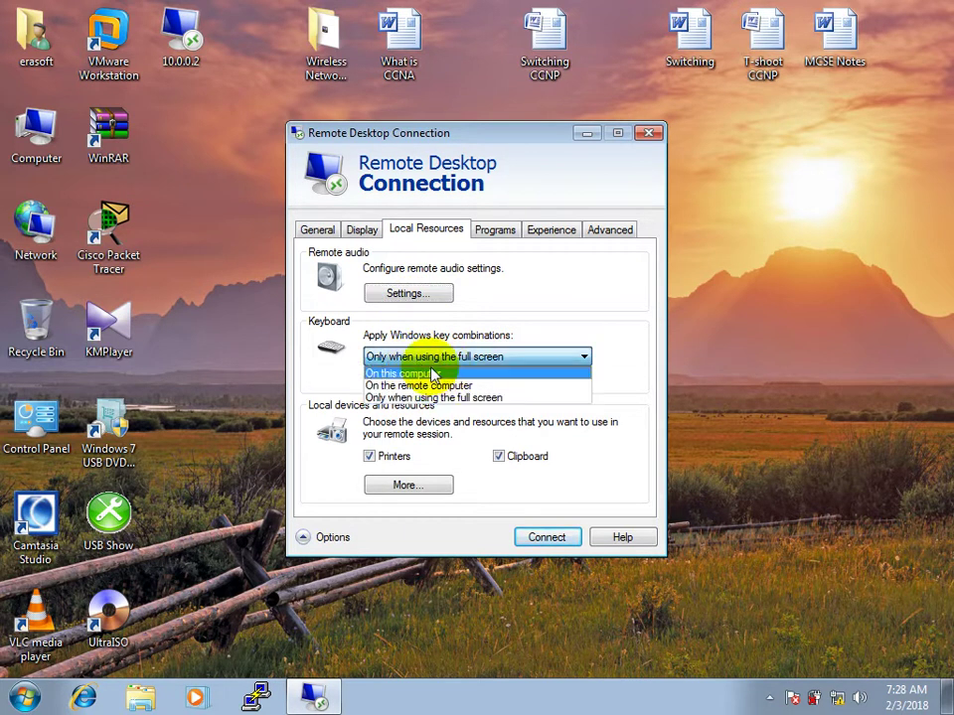
left_click(503, 300)
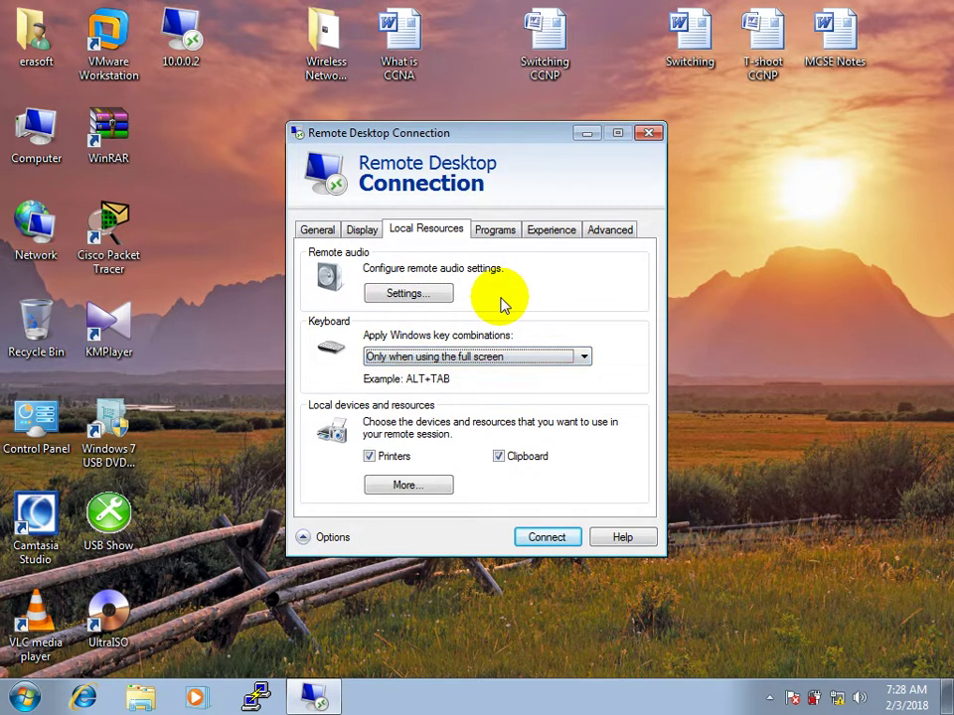
left_click(447, 359)
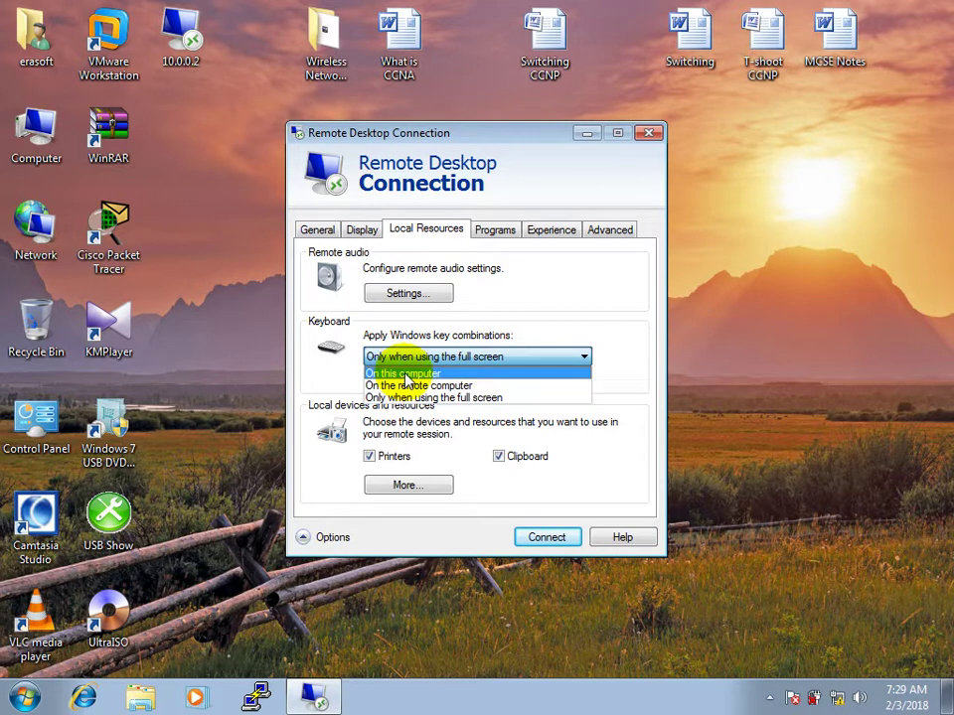
left_click(518, 301)
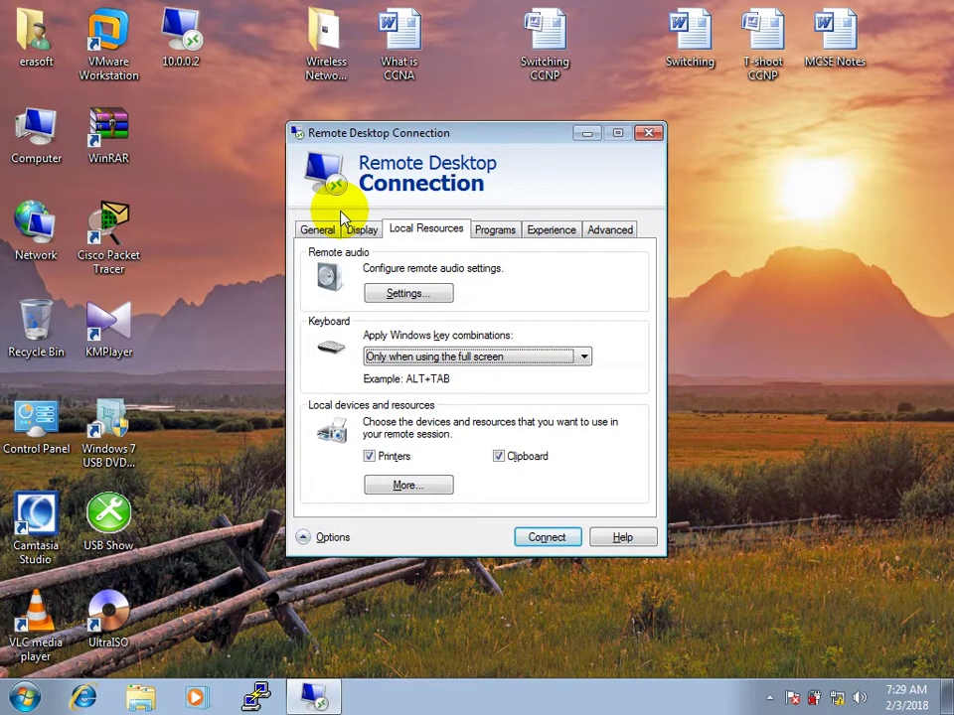
- Try the local window switcher, set Windows key combinations to On this computer, and connect to 10.0.0.2
key("alt+Tab")
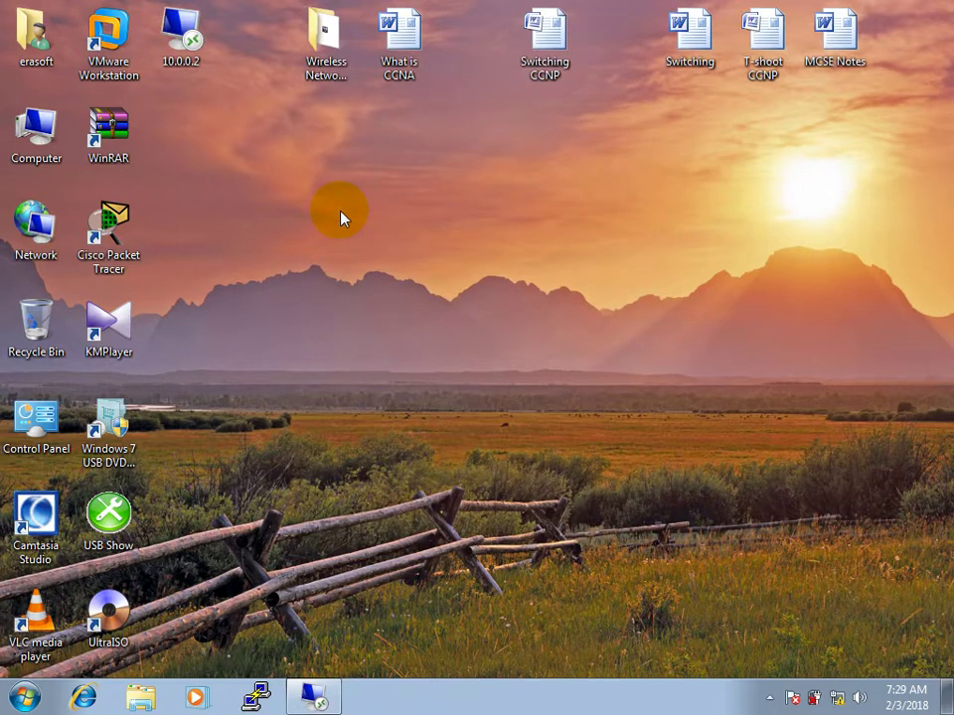
left_click(314, 698)
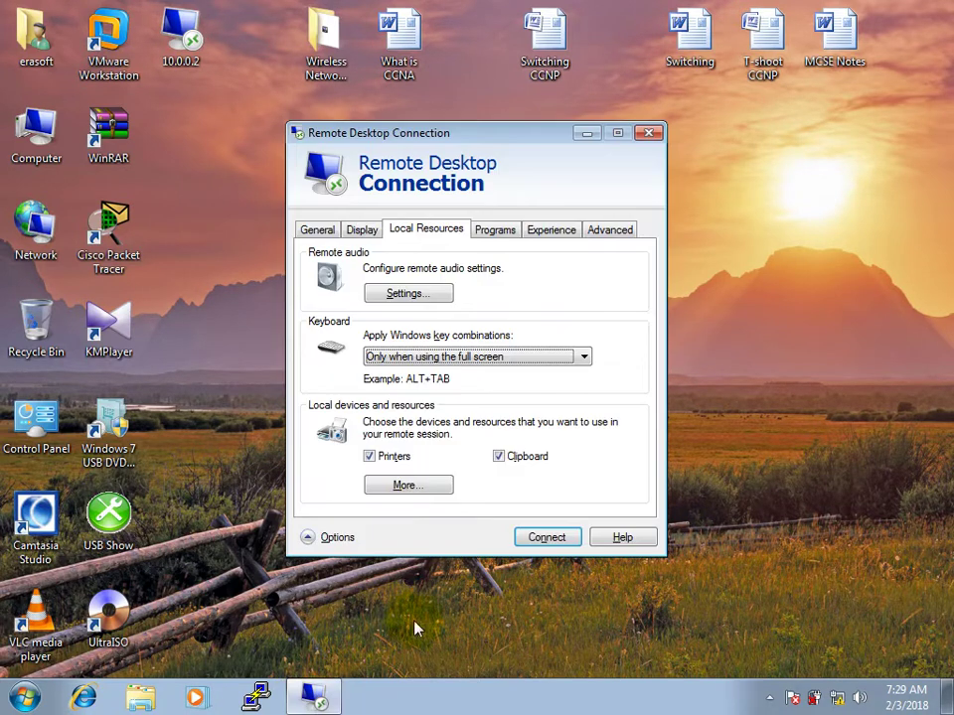
left_click(452, 358)
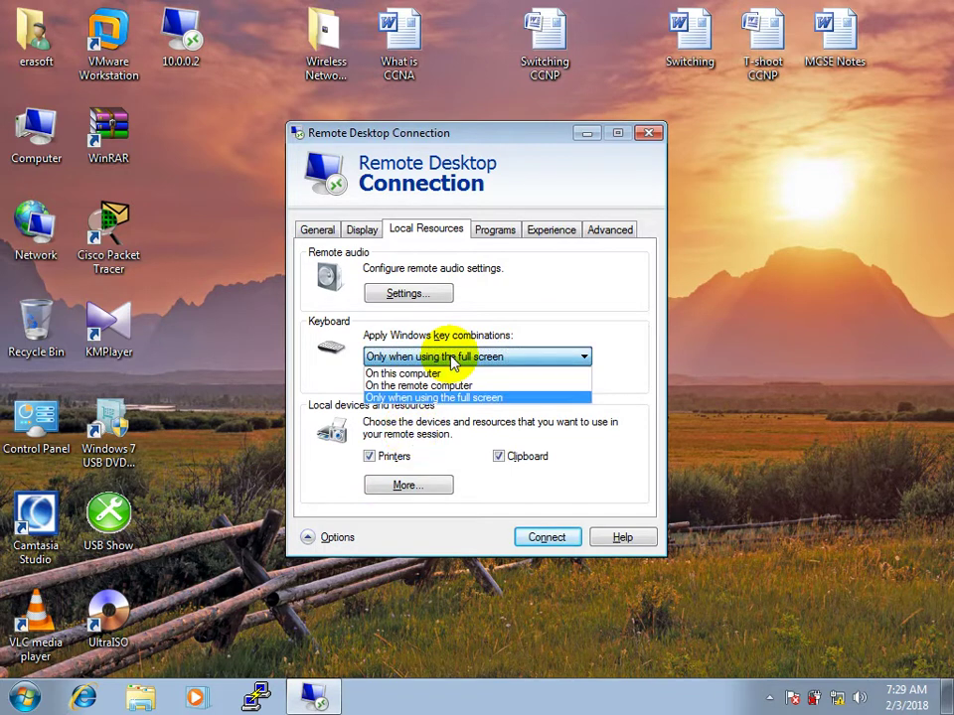
left_click(398, 374)
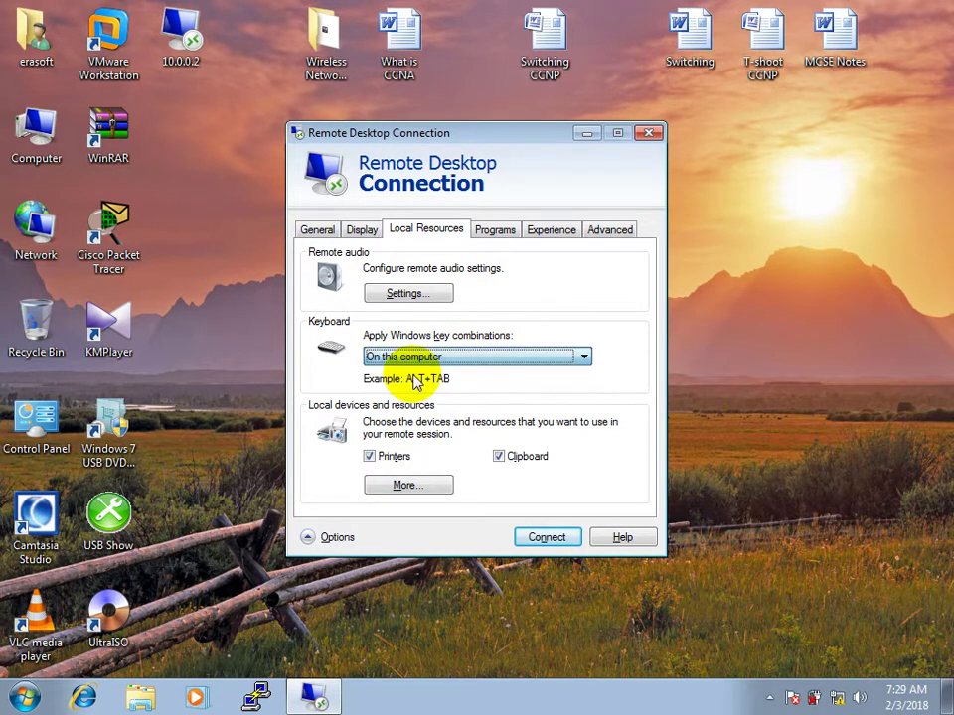
left_click(549, 537)
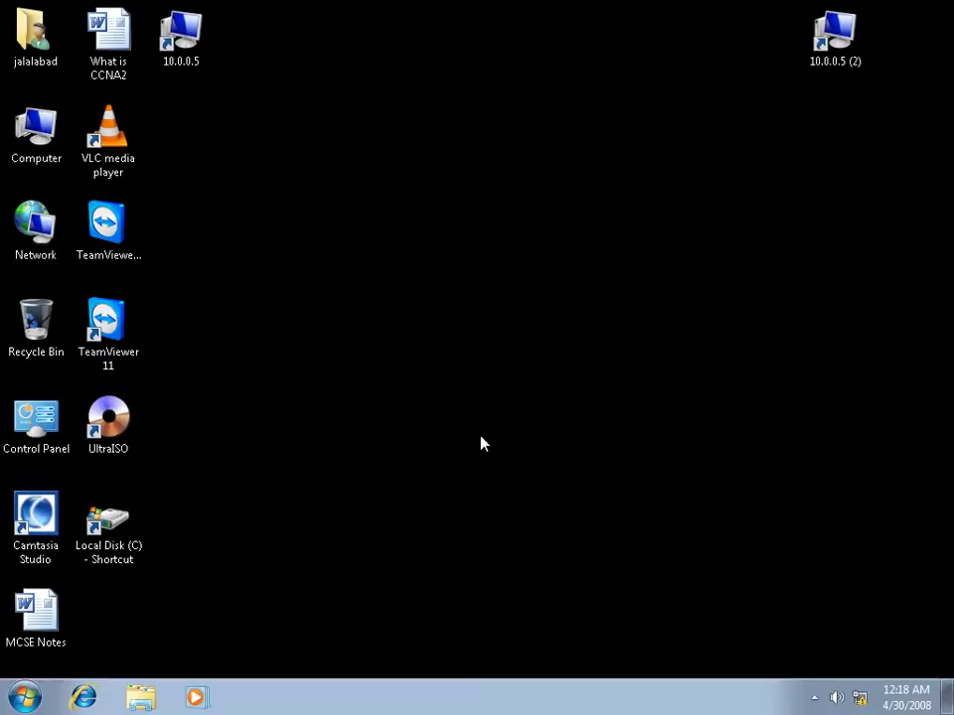
- Open the Computer window on the remote desktop and minimize it
left_click(55, 124)
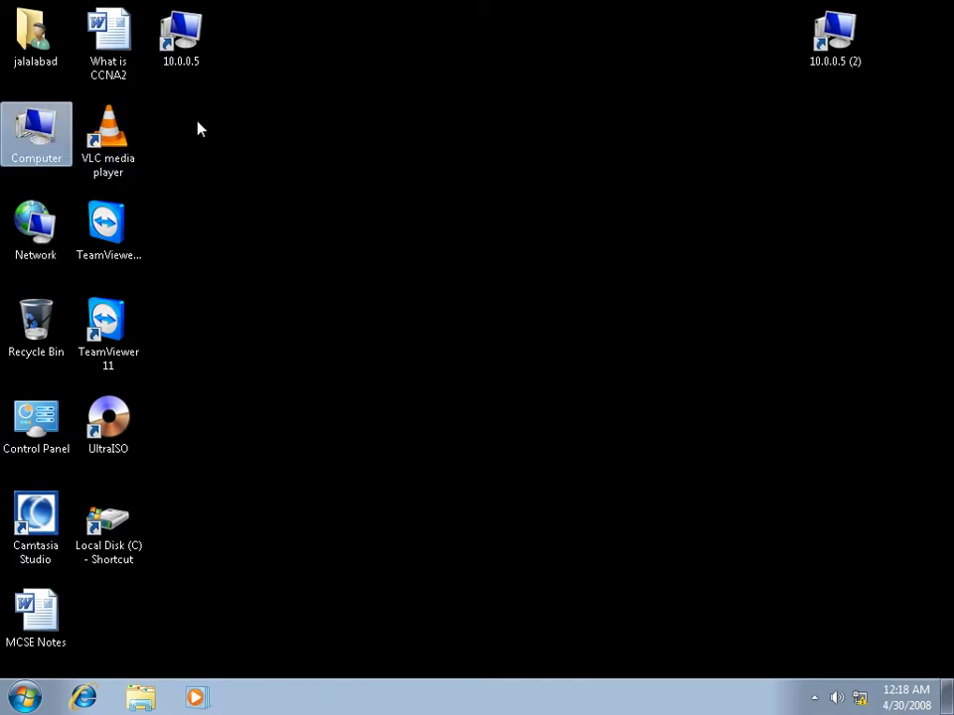
double_click(54, 124)
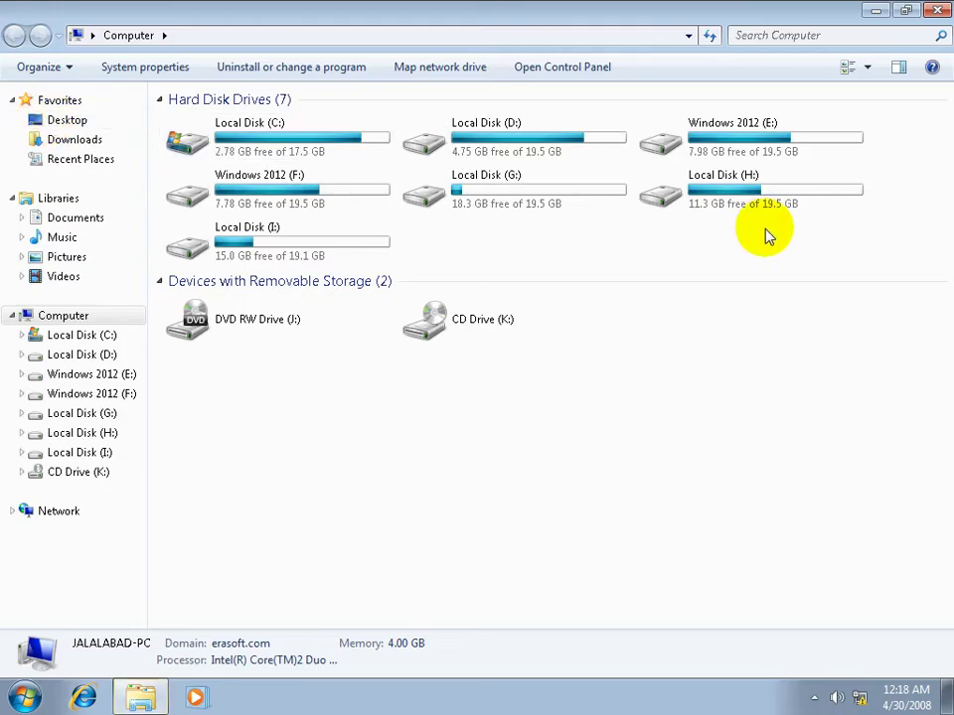
left_click(875, 11)
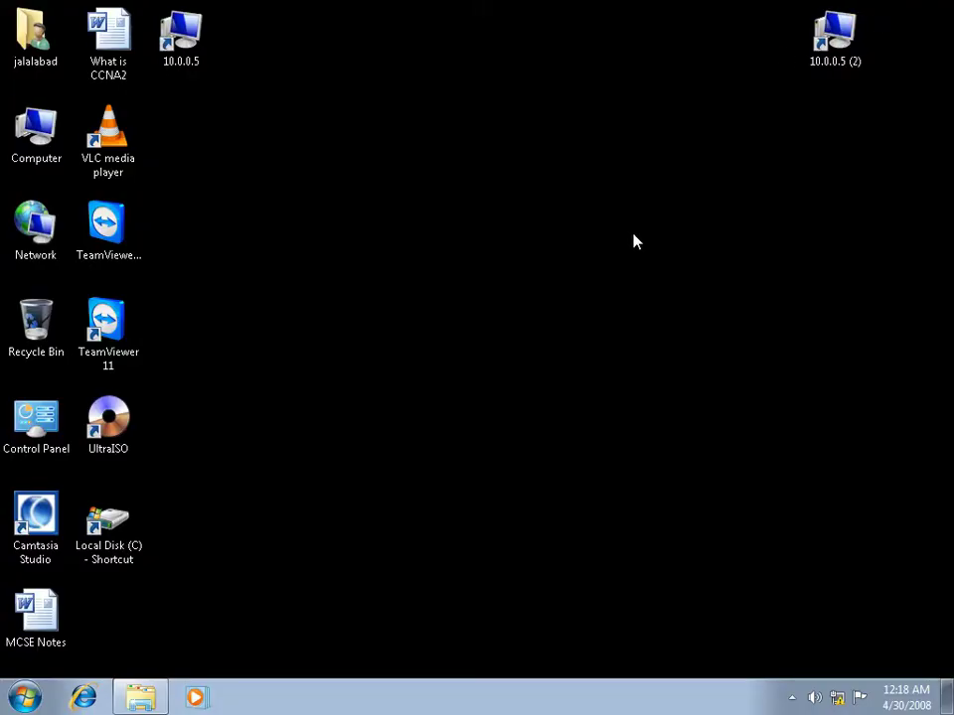
- Cycle through the window switcher repeatedly during the session to check which computer's windows it lists
key("alt+Tab")
key("alt+Tab")
key("alt+Tab")
key("alt+Tab")
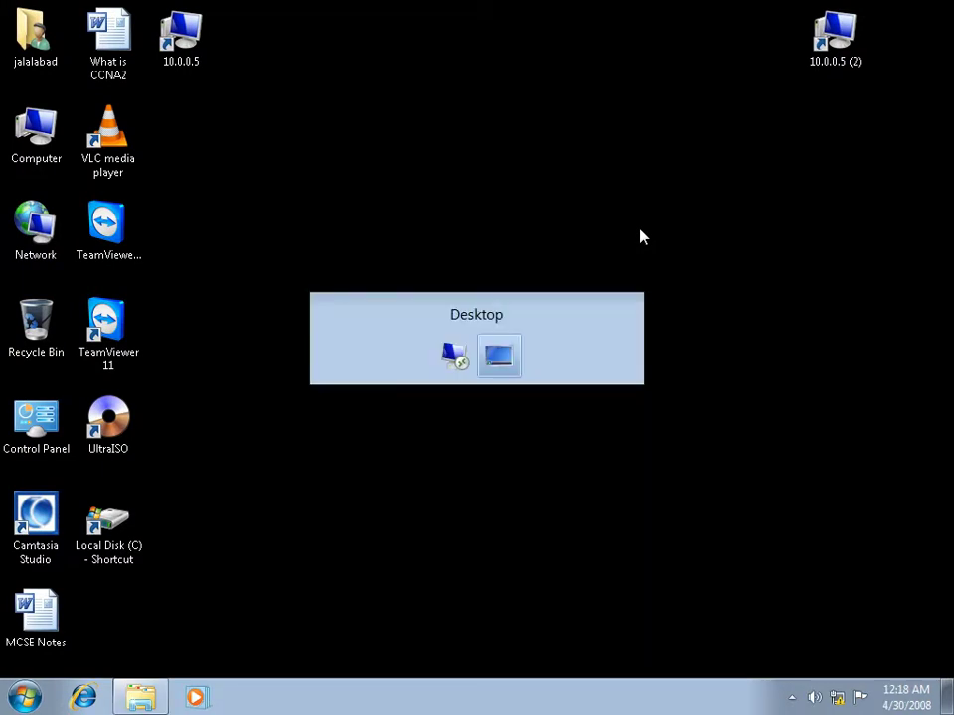
key("alt+Tab")
key("alt+Tab")
key("alt+Tab")
key("alt+Tab")
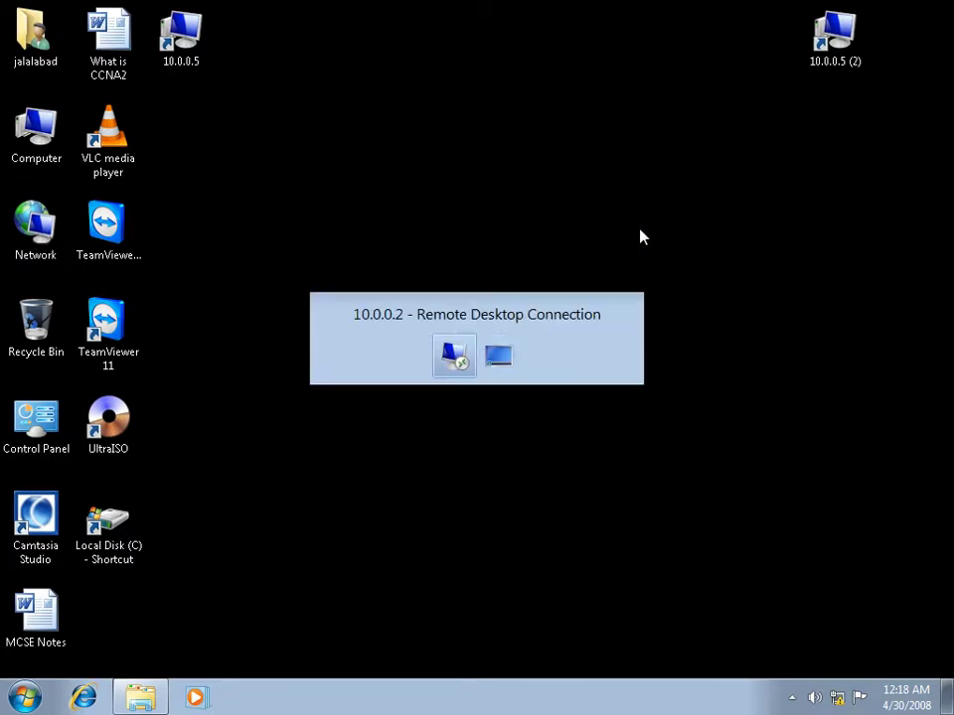
key("alt+Tab")
key("alt+Tab")
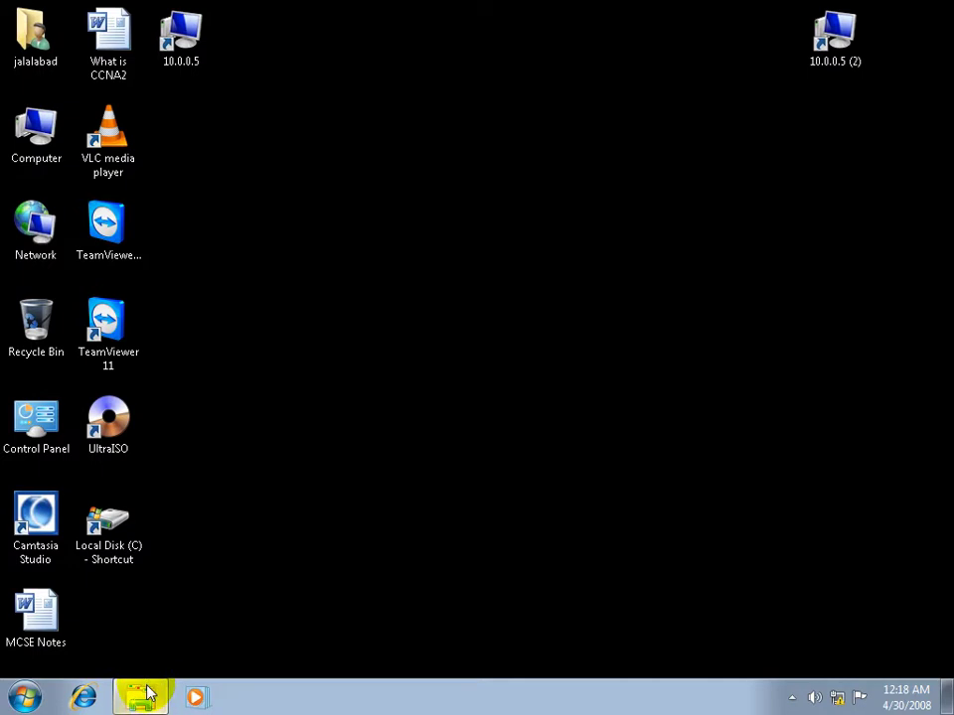
- Check the open Explorer window on the remote taskbar and disconnect the session
mouse_move(149, 691)
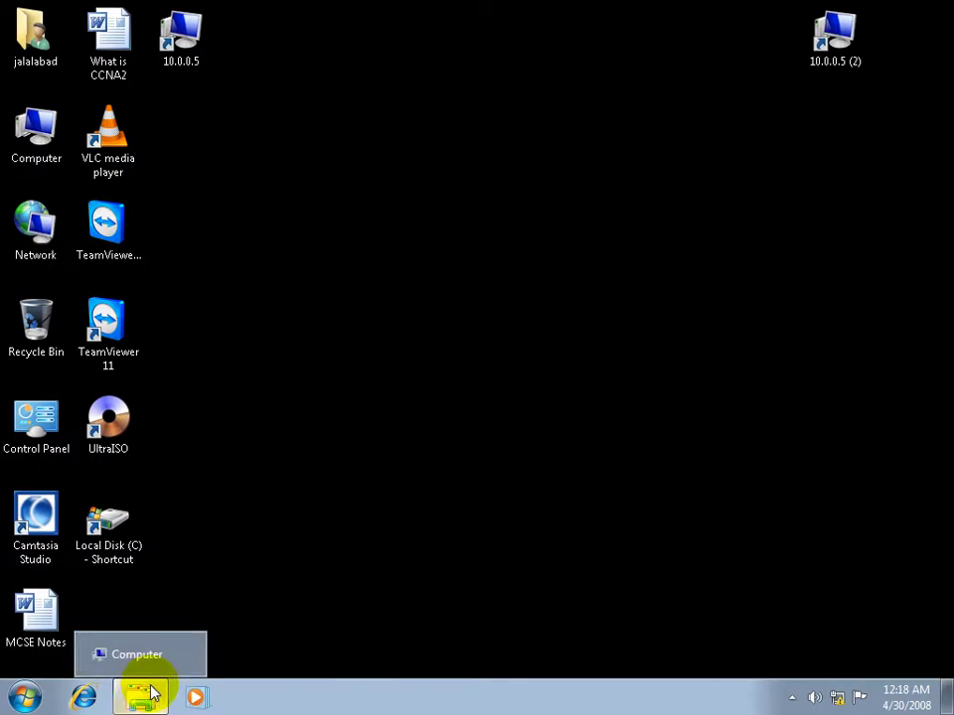
left_click(662, 28)
left_click(553, 417)
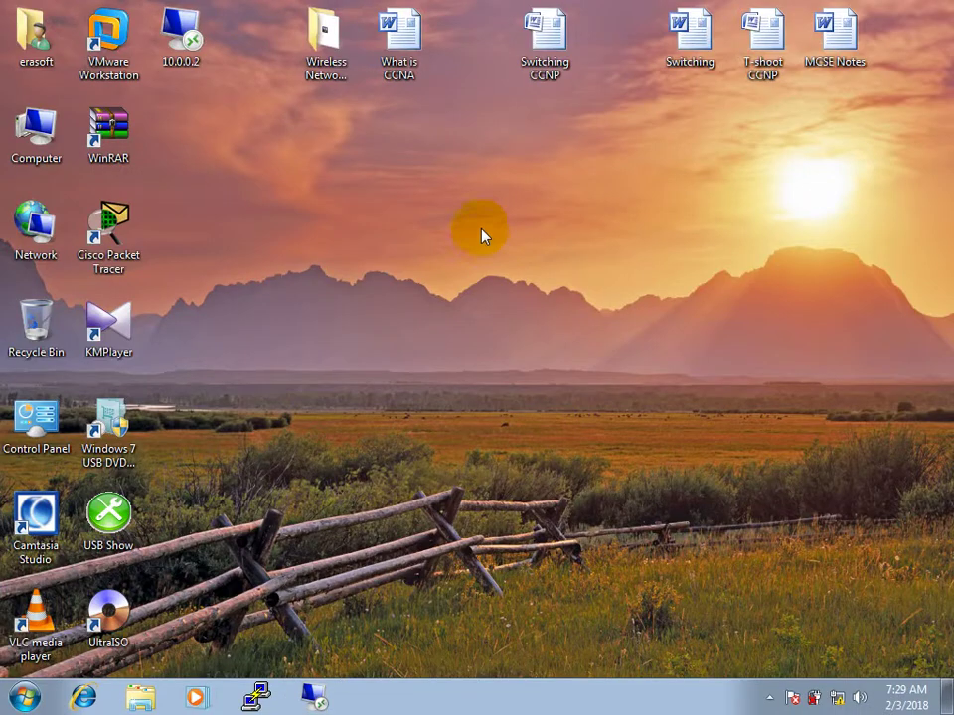
- Reopen Remote Desktop Connection, set Windows key combinations to On the remote computer, and connect to 10.0.0.2
left_click(314, 699)
left_click(336, 335)
left_click(423, 230)
left_click(442, 357)
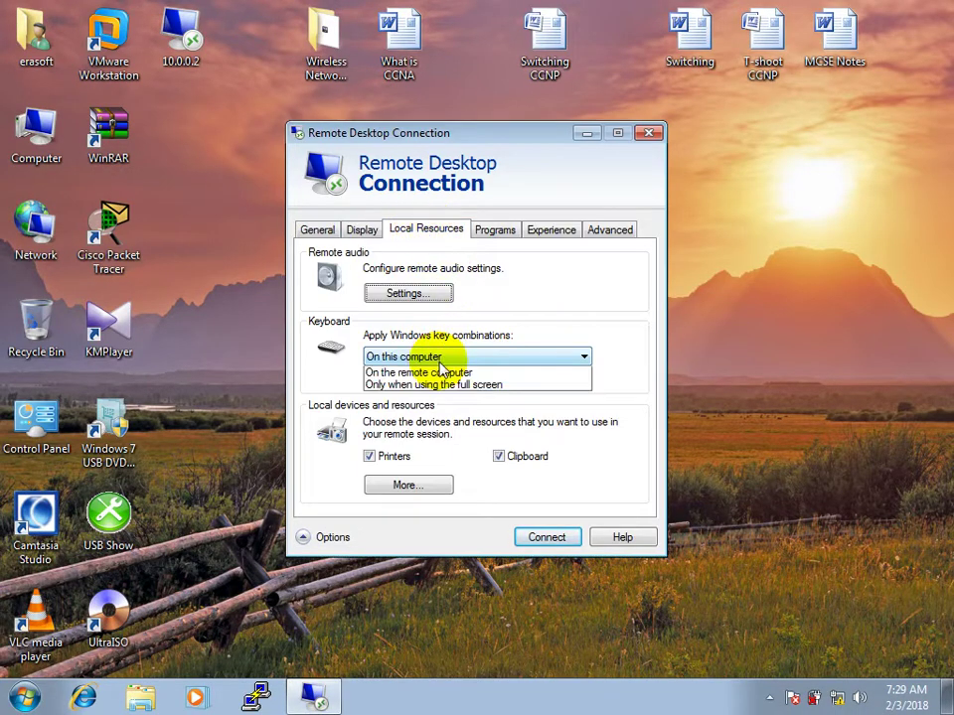
left_click(437, 383)
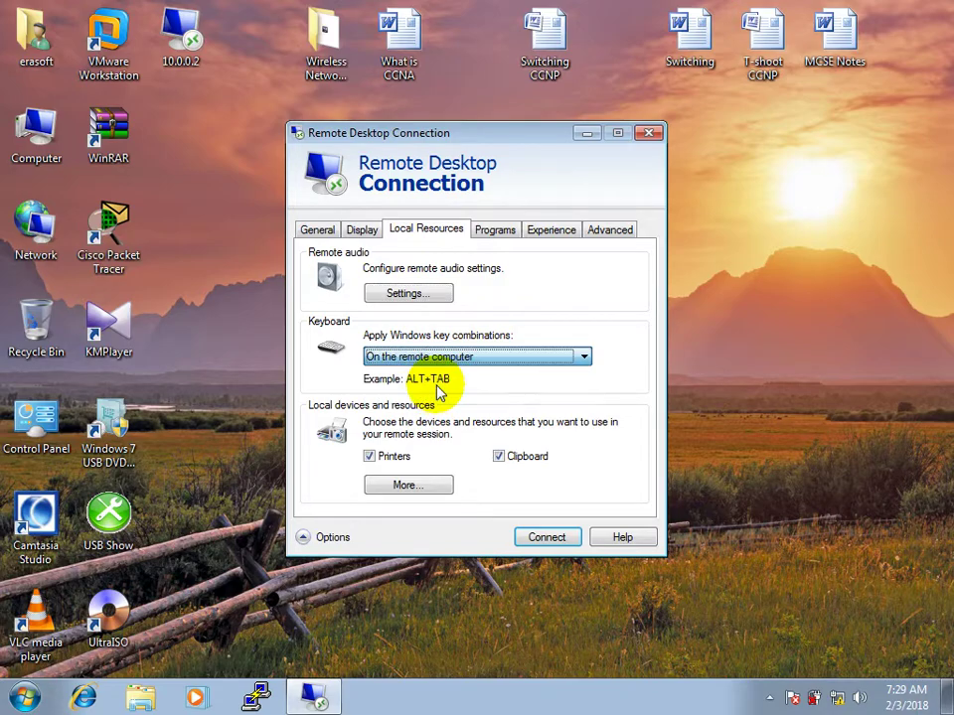
left_click(544, 539)
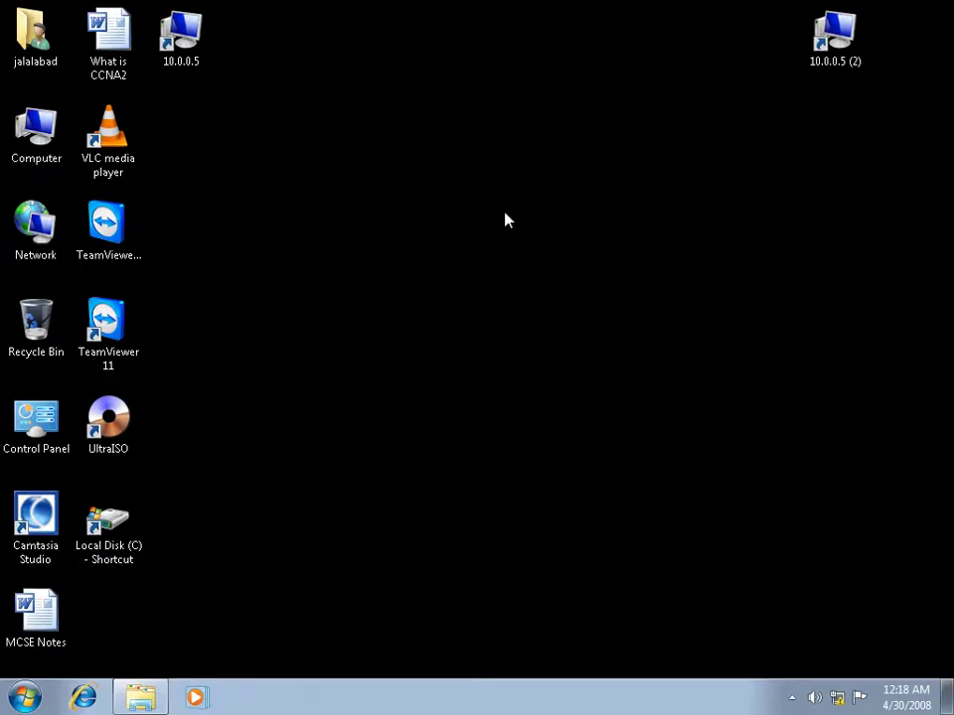
- Open the Computer window and the user's personal folder on the remote computer, and minimize the personal folder
key("super+e")
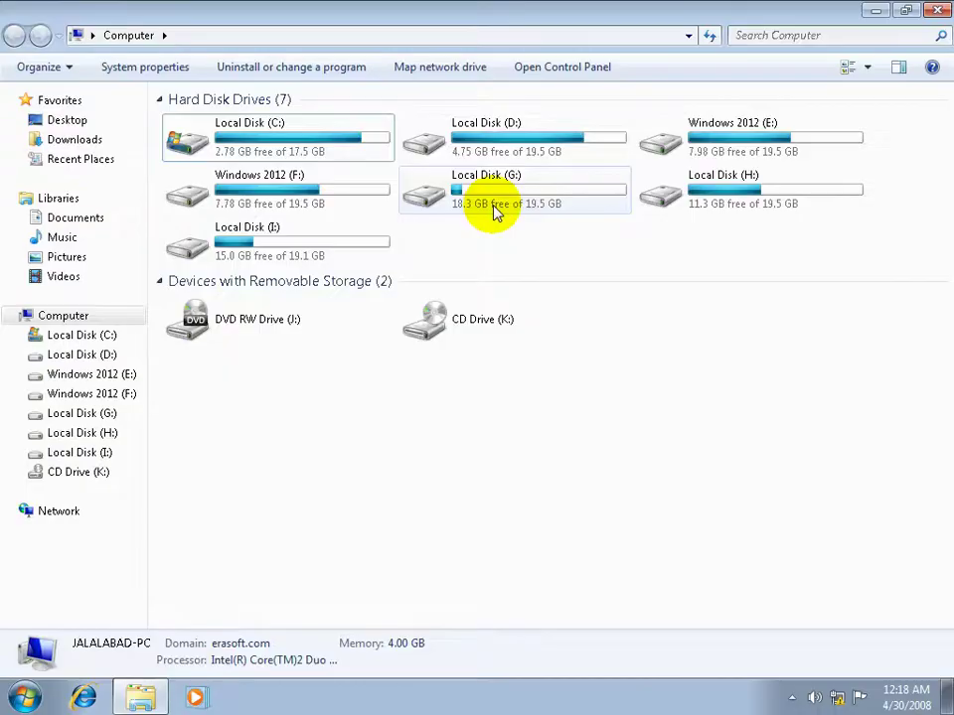
key("alt+Tab")
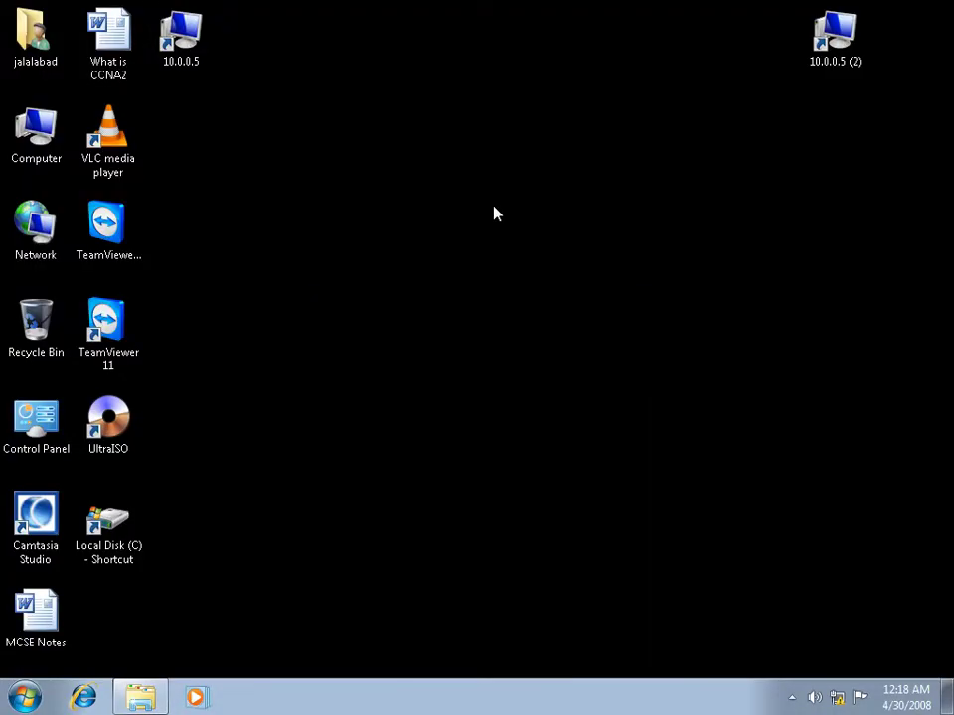
key("alt+Tab")
key("alt+Tab")
double_click(34, 37)
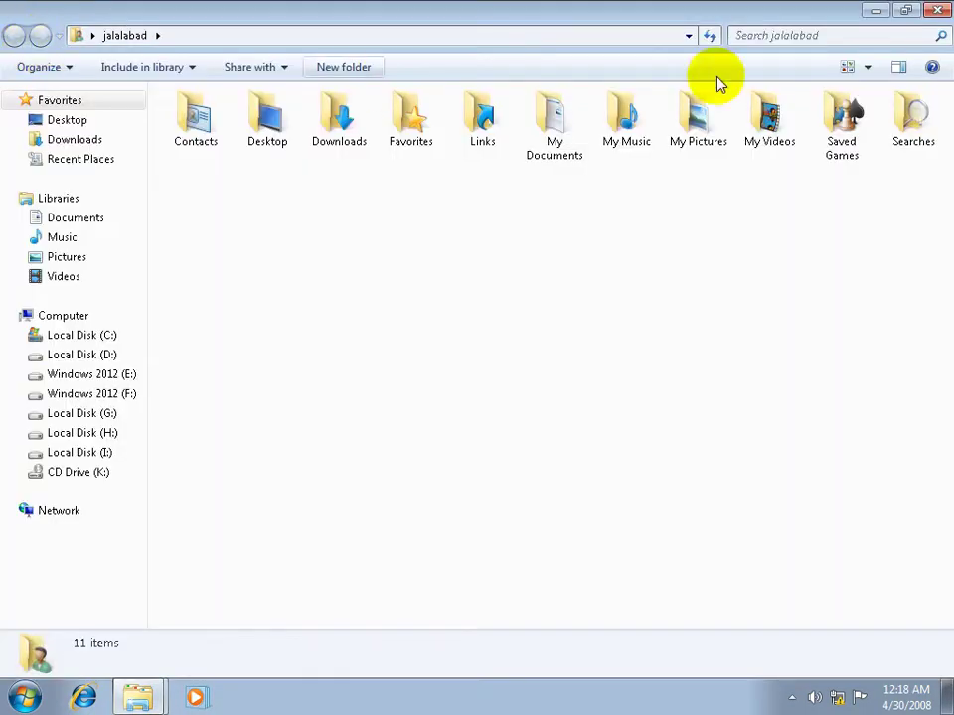
left_click(872, 14)
- Cycle through the remote computer's personal folder, Computer and Desktop entries in the window switcher
key("alt+Tab")
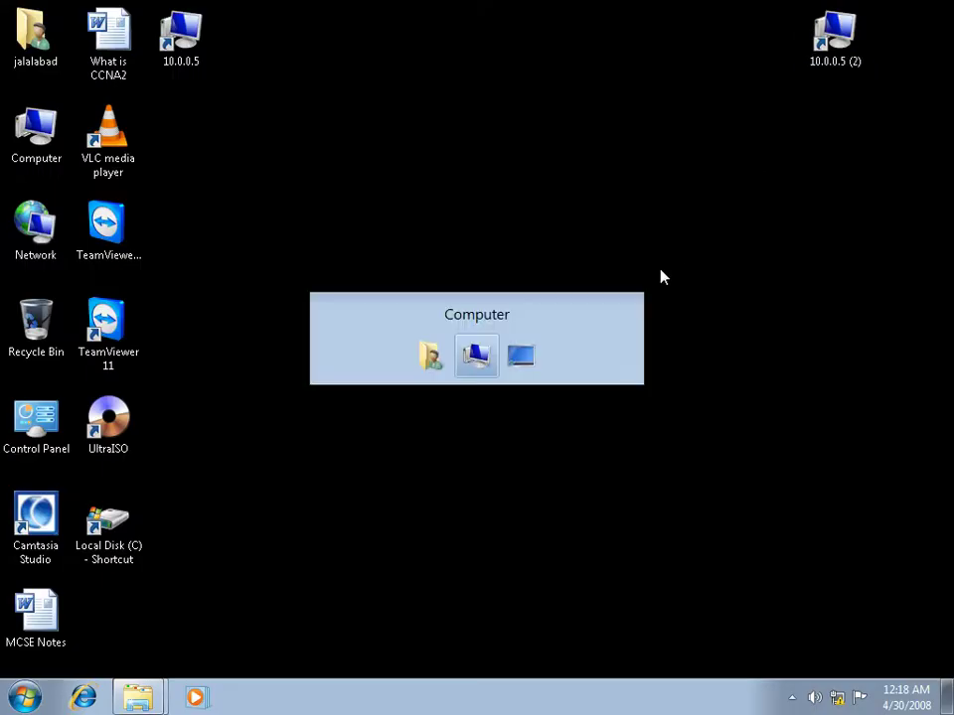
key("alt+Tab")
key("alt+Tab")
key("alt+Tab")
key("alt+Tab")
key("alt+Tab")
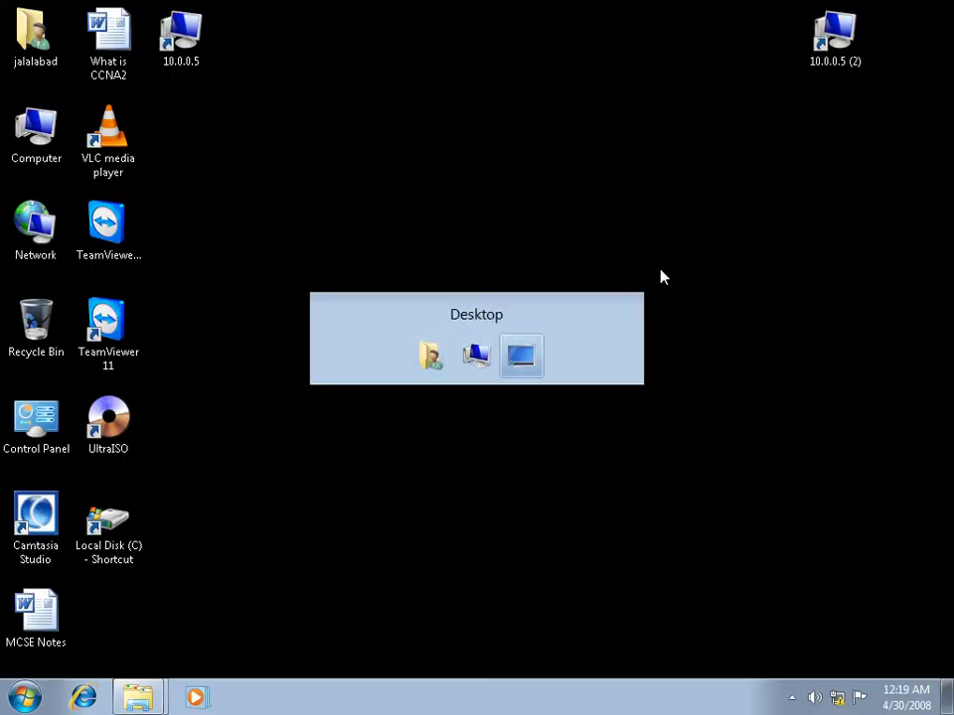
key("alt+Tab")
key("alt+Tab")
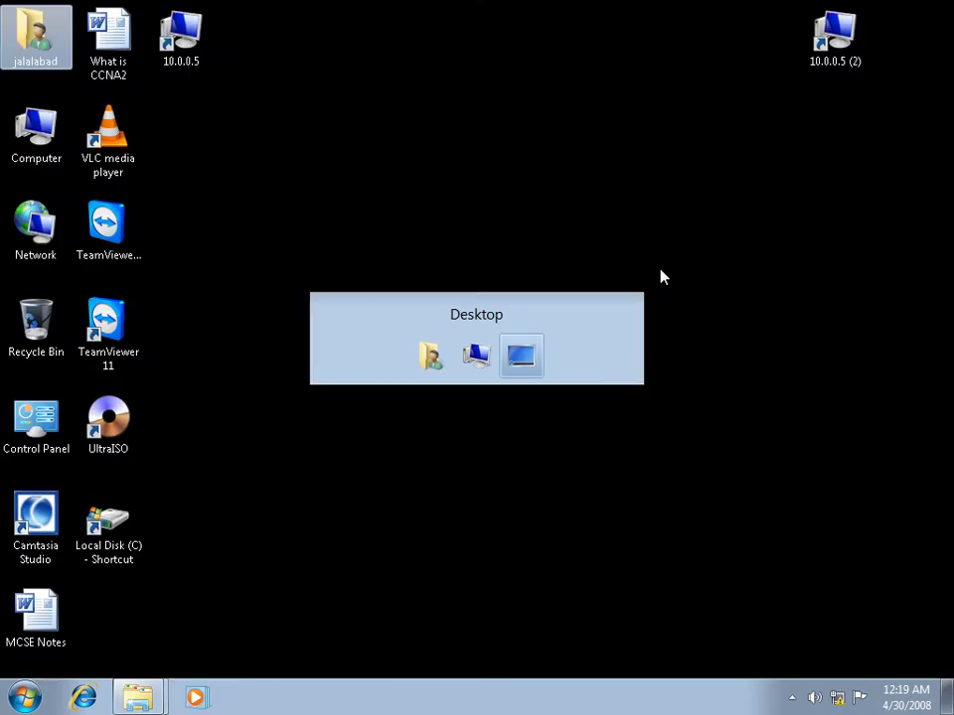
key("alt+Tab")
key("alt+Tab")
key("alt+Tab")
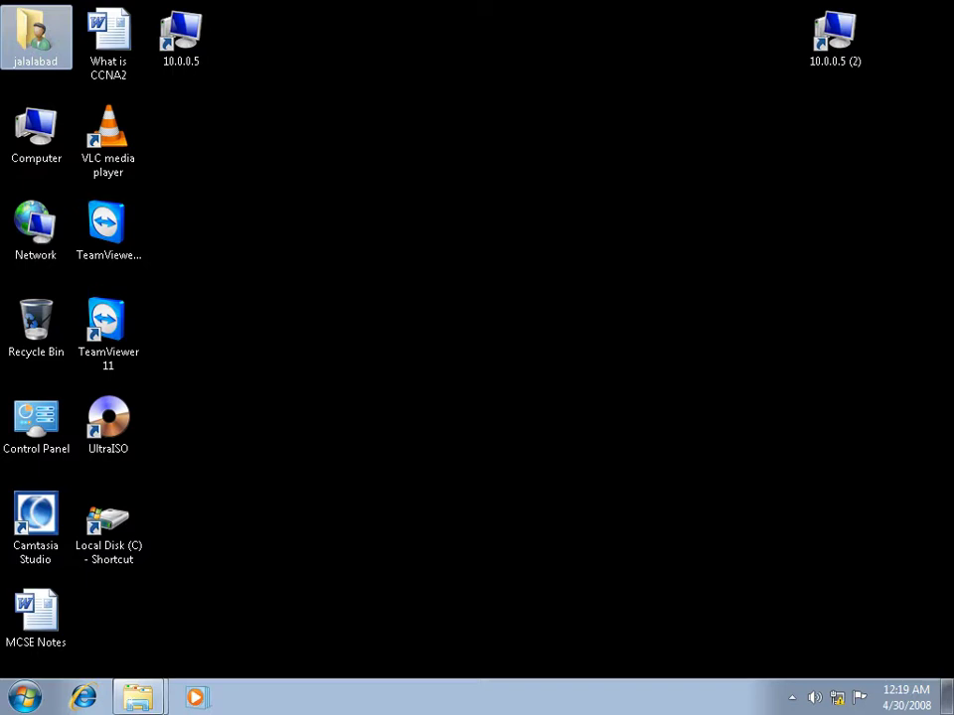
- Open Computer on the remote desktop in a maximized Explorer window
double_click(40, 127)
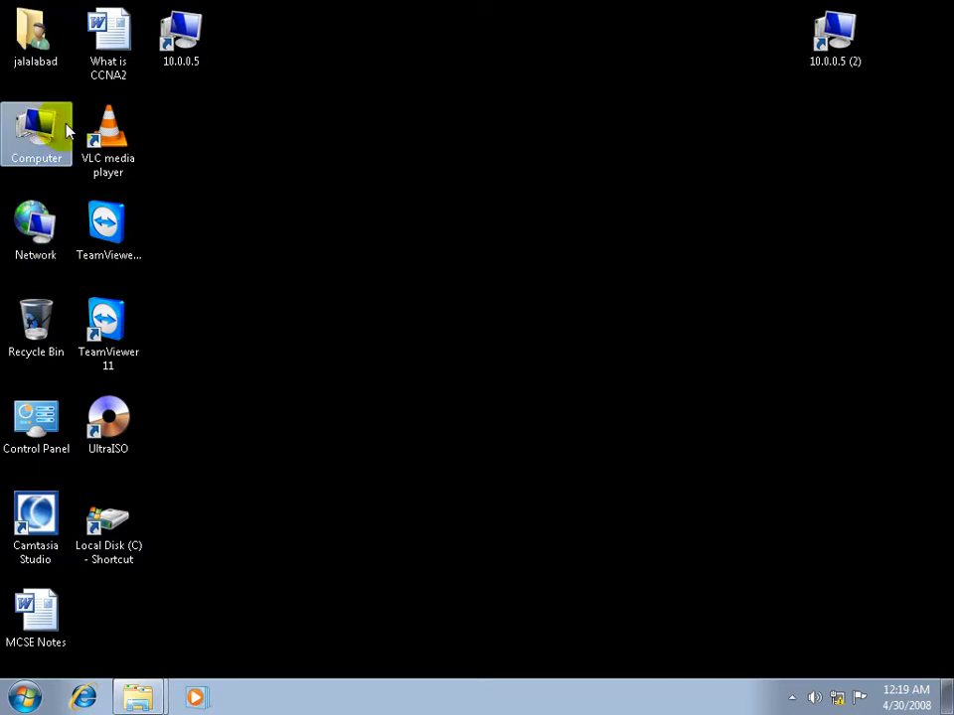
left_click(39, 124)
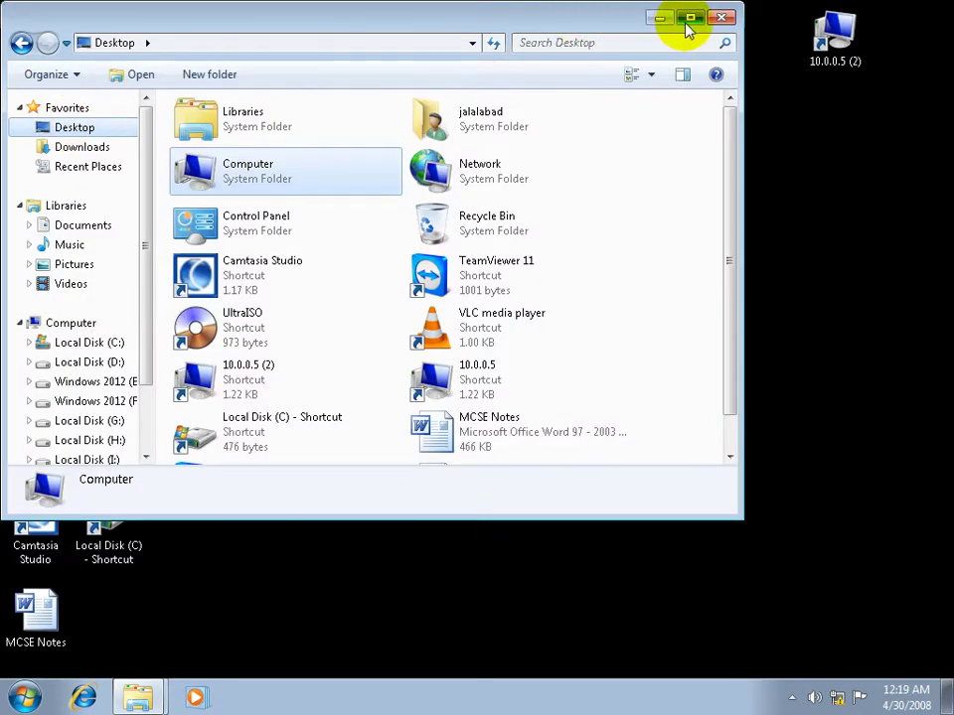
left_click(688, 19)
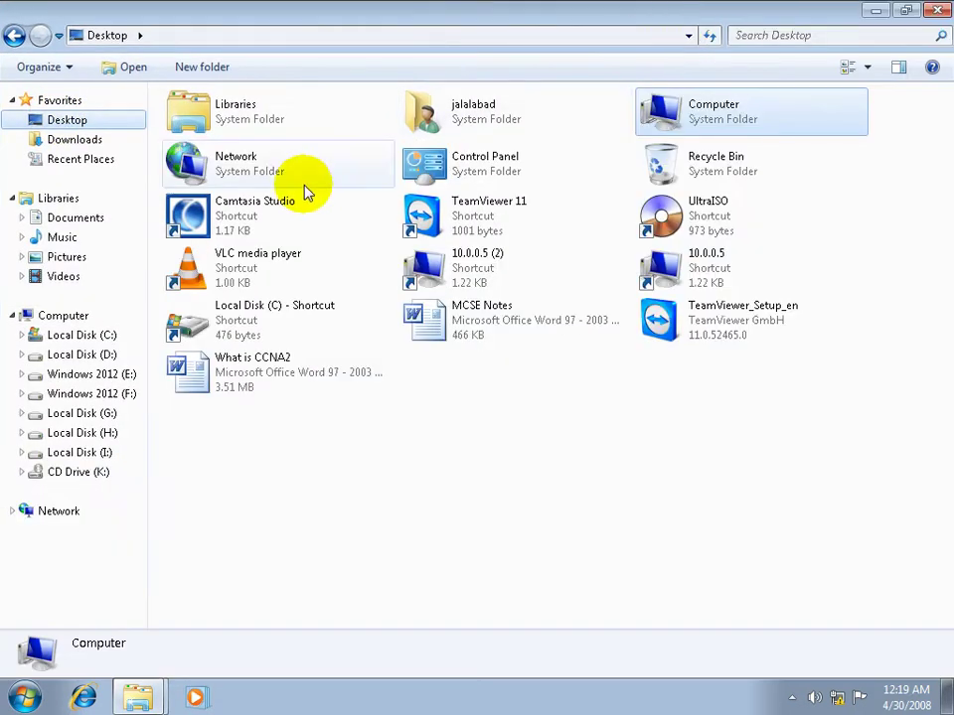
double_click(641, 129)
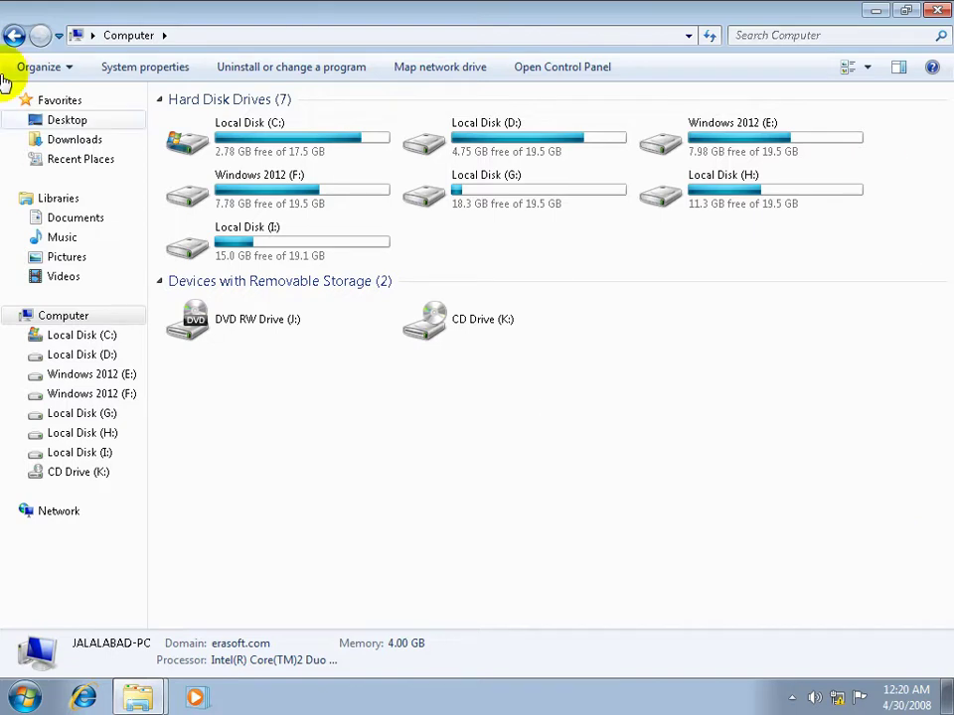
- Close the Computer window on the remote desktop and disconnect the remote session
left_click(937, 10)
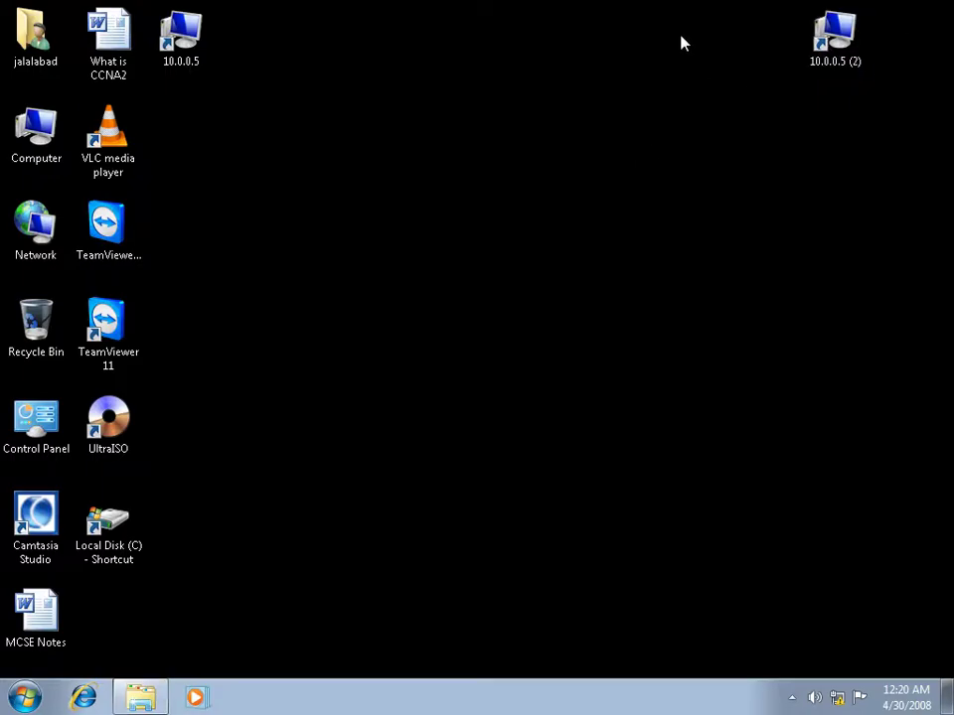
left_click(653, 17)
left_click(563, 418)
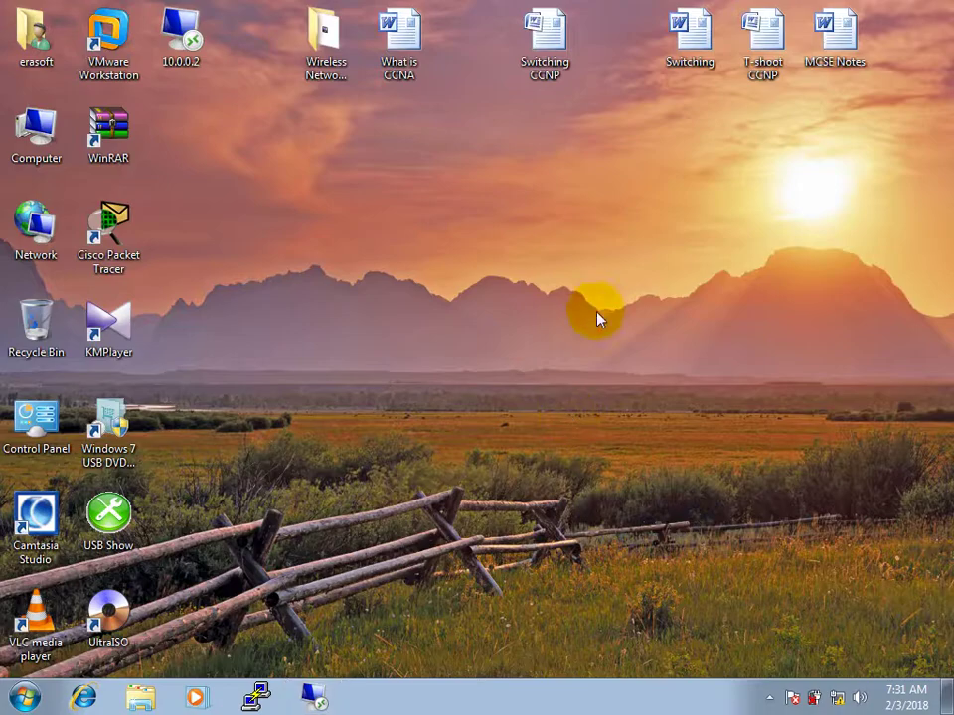
- Reopen Remote Desktop Connection and share Ports, Drives and Other supported Plug and Play (PnP) devices as local resources for the session
left_click(314, 697)
left_click(324, 334)
left_click(442, 230)
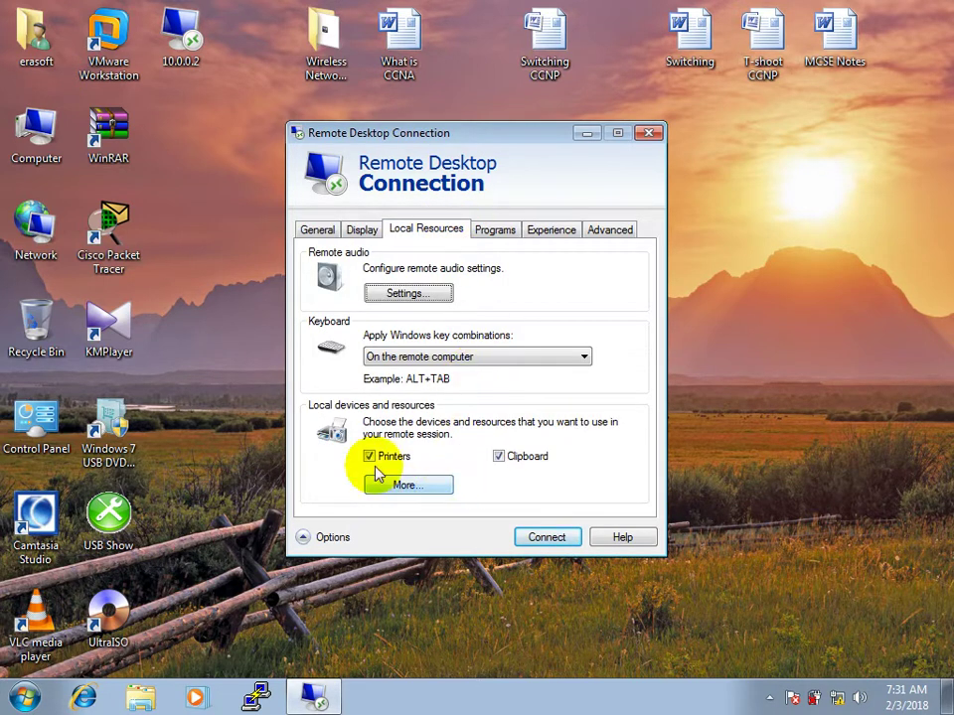
left_click(424, 487)
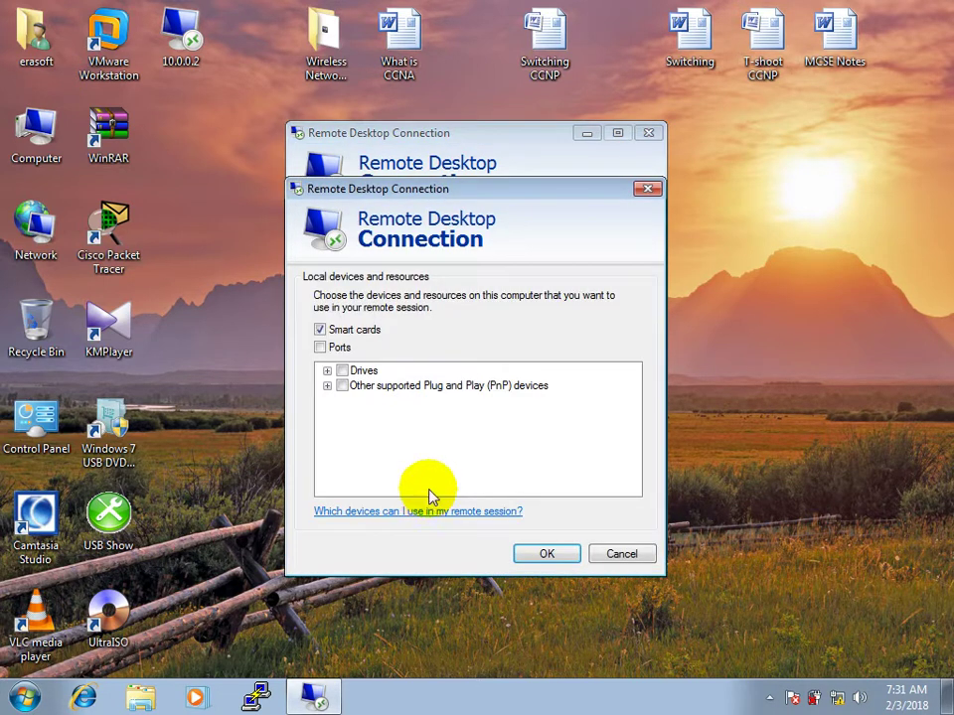
left_click(319, 348)
left_click(342, 371)
left_click(342, 385)
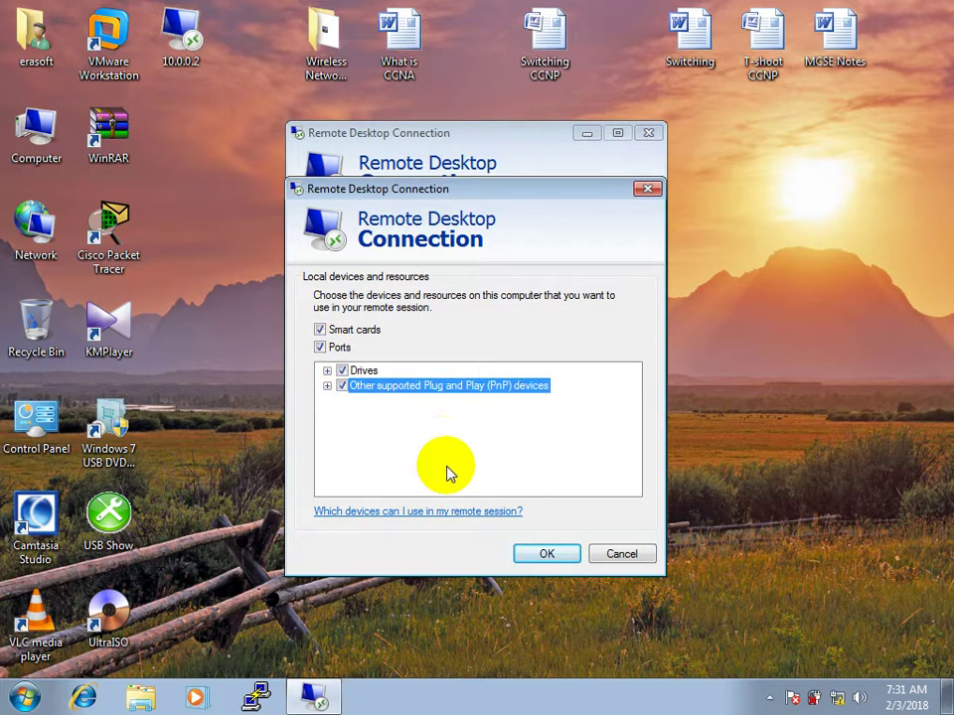
left_click(545, 552)
- Connect to 10.0.0.2, trusting the remote connection without being asked again for this computer
left_click(540, 537)
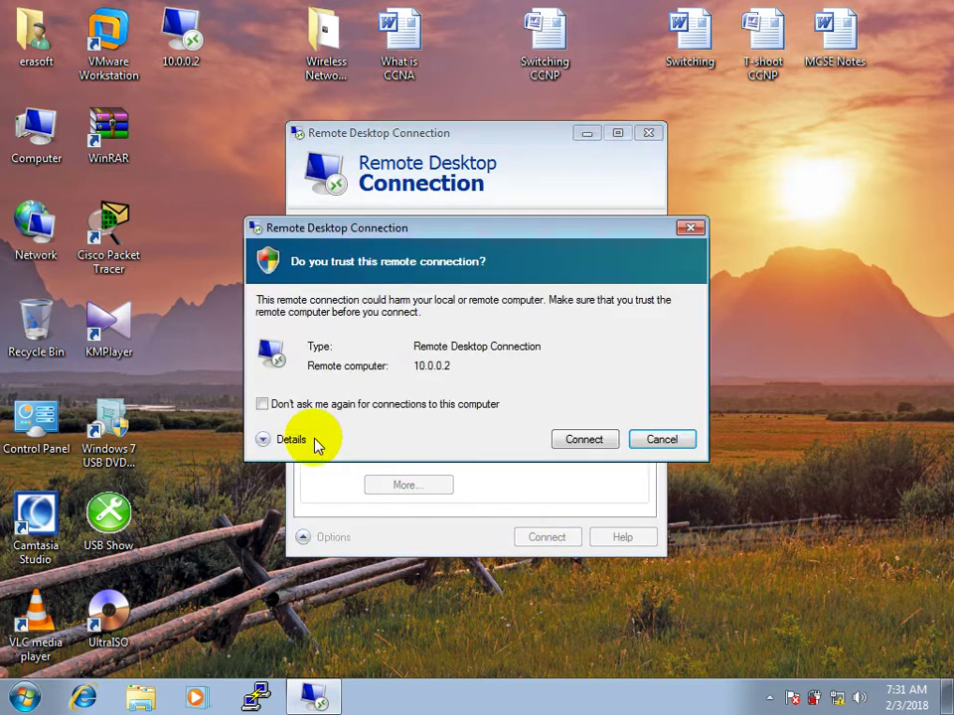
left_click(308, 406)
left_click(589, 442)
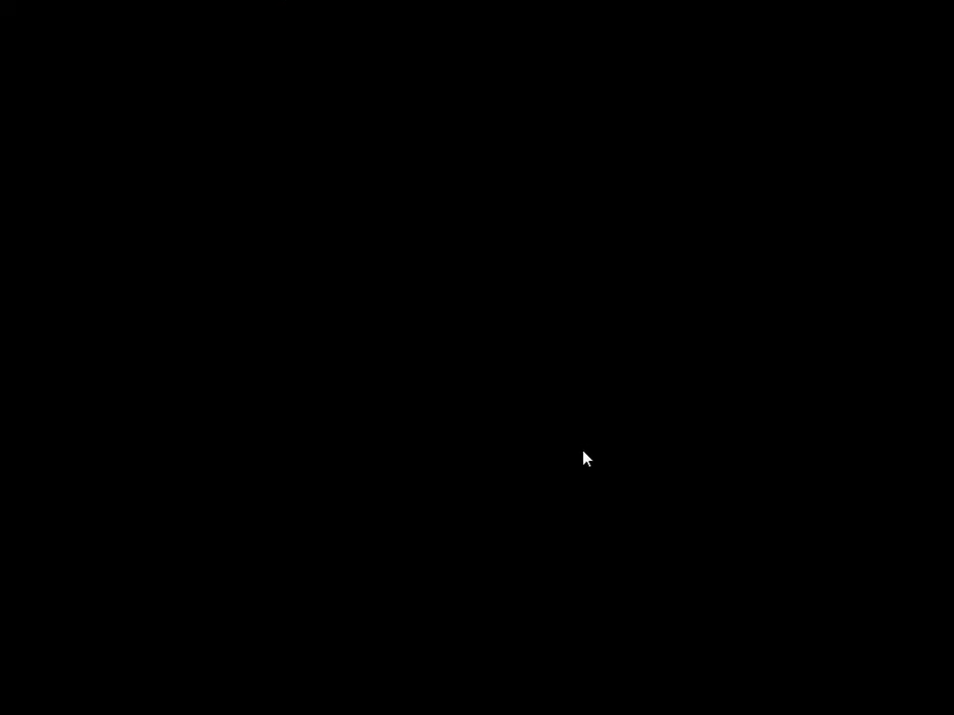
- Open Computer on the remote desktop, try the redirected P on ERASOFT-PC drive, and open O on ERASOFT-PC
double_click(65, 141)
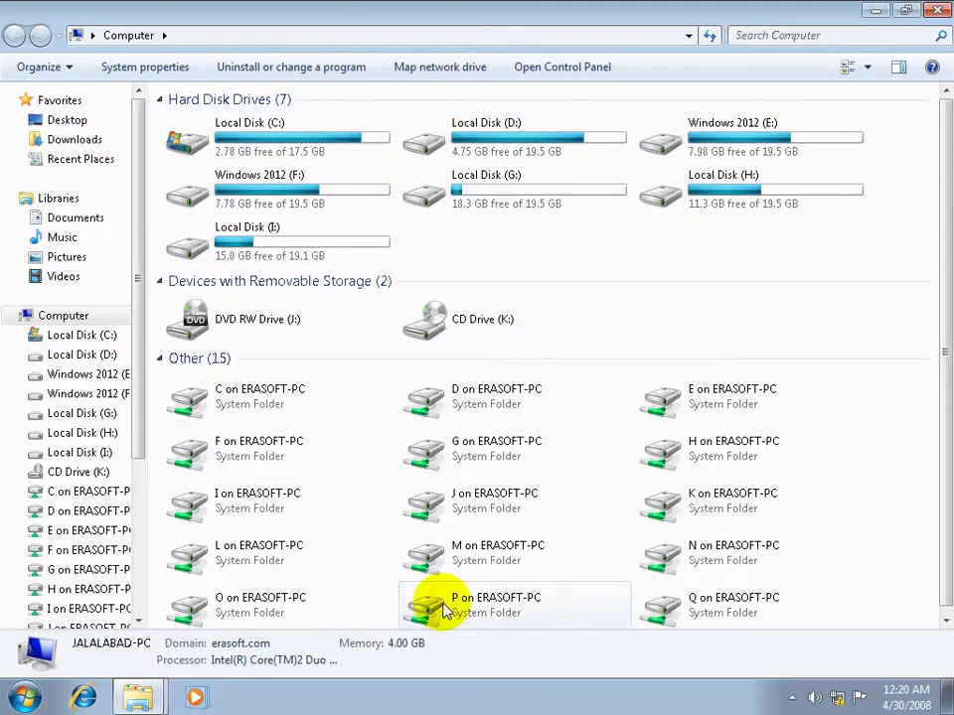
double_click(482, 601)
left_click(686, 376)
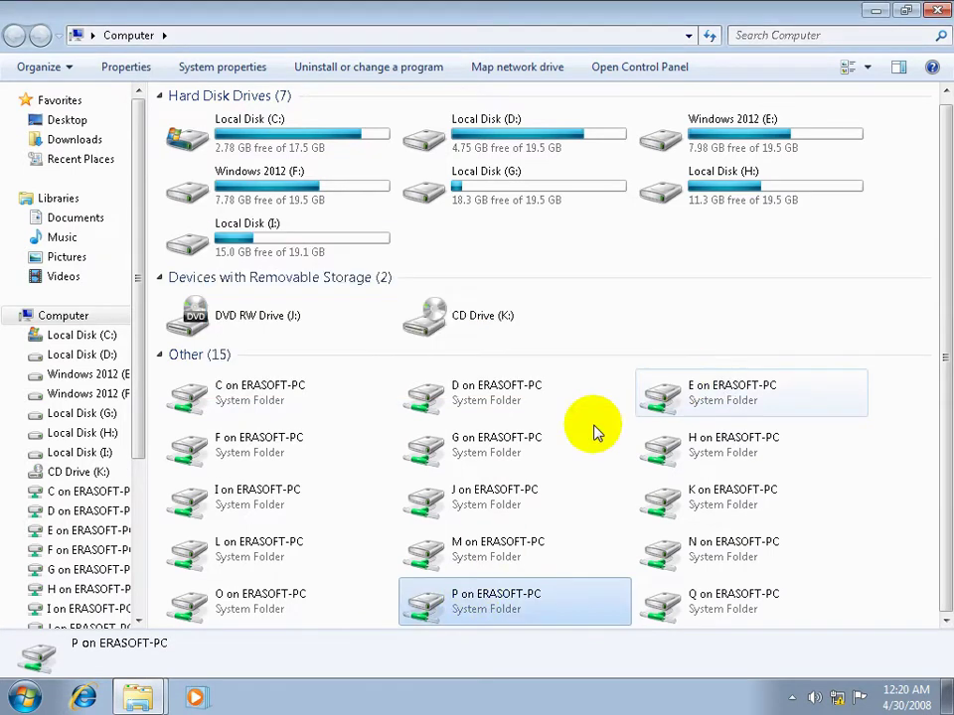
double_click(223, 600)
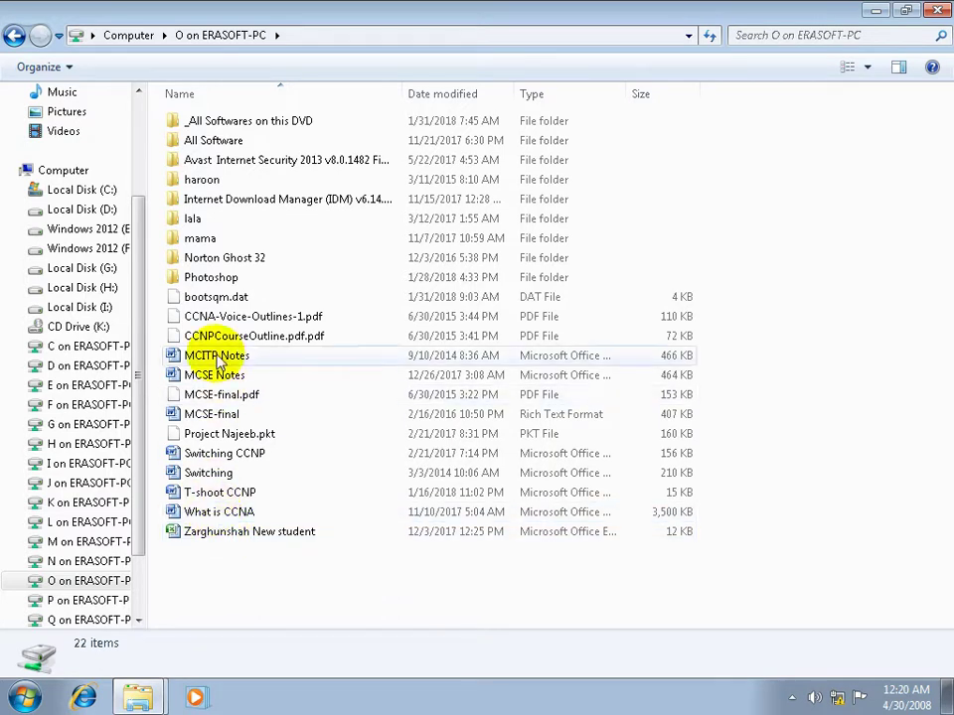
- Copy CCNA-Voice-Outlines-1.pdf from O on ERASOFT-PC and paste it into the remote computer's Local Disk (G:)
right_click(236, 324)
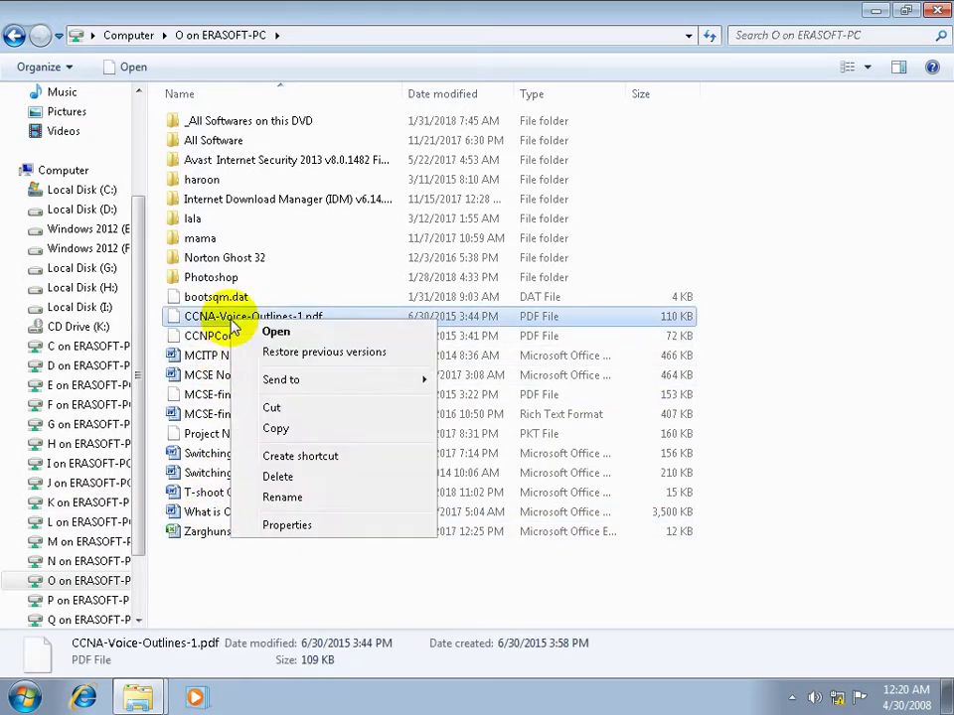
left_click(270, 429)
left_click(13, 36)
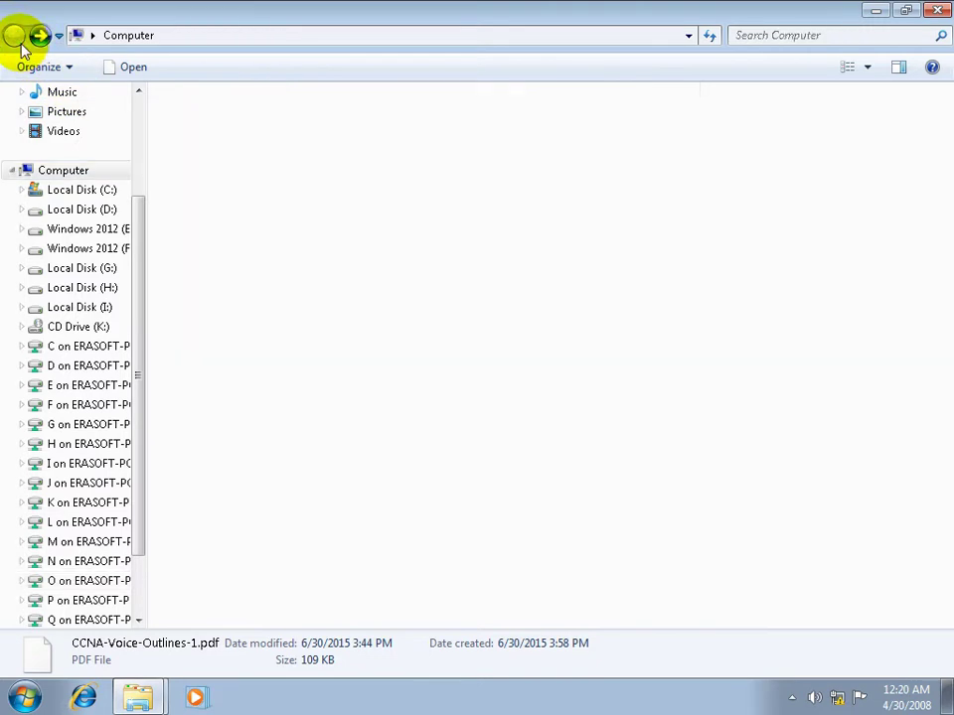
right_click(497, 191)
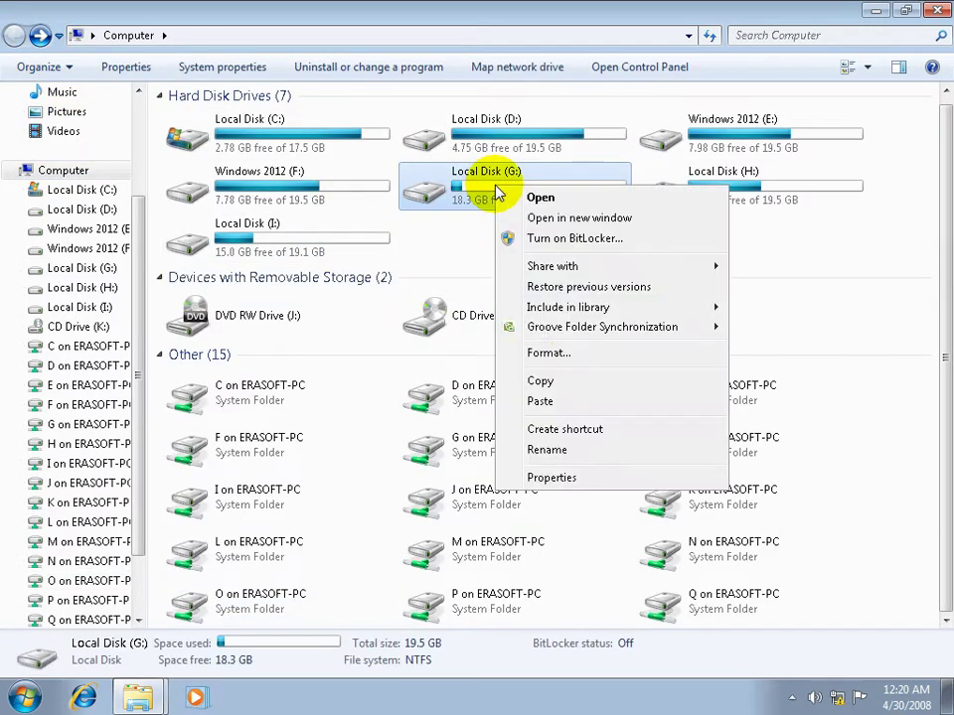
left_click(541, 404)
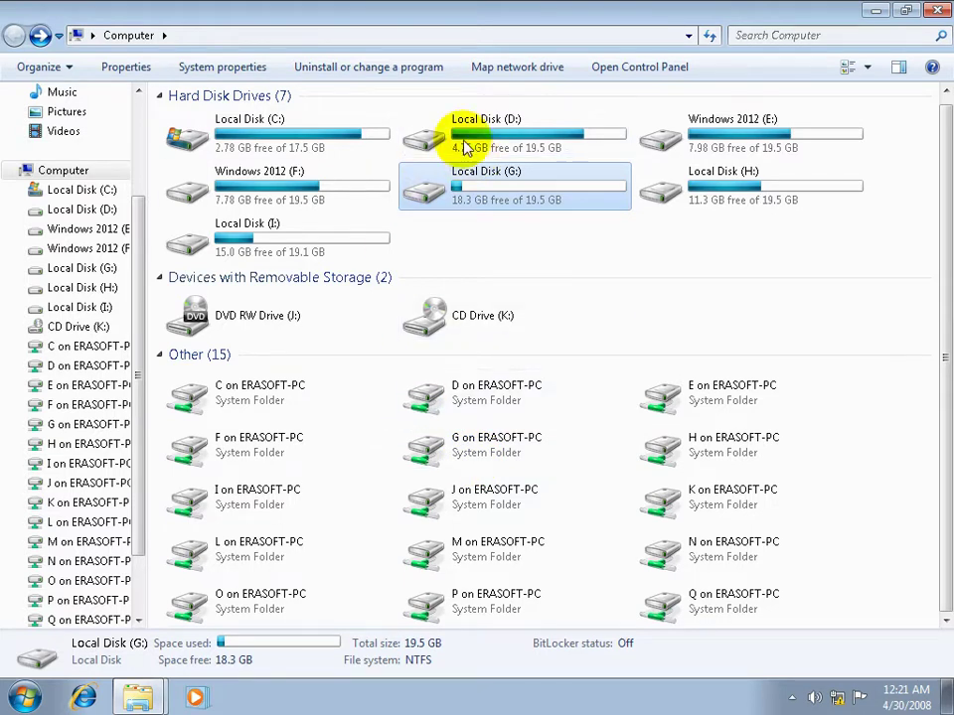
- Close the Computer window and copy TeamViewer_Setup_en from the remote desktop
left_click(905, 10)
left_click(715, 19)
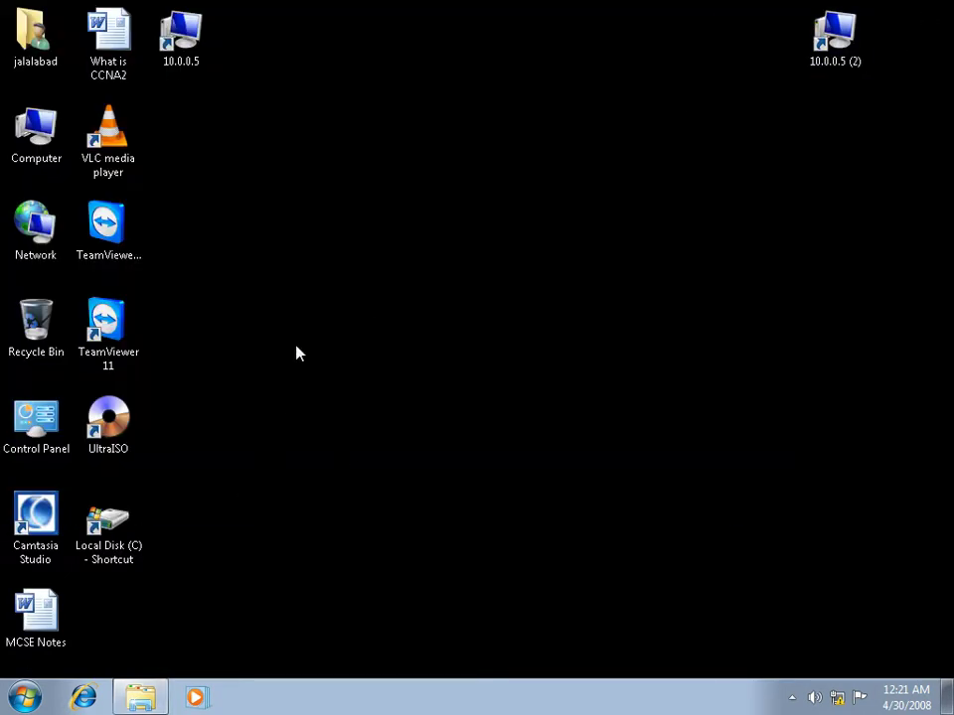
left_click(131, 219)
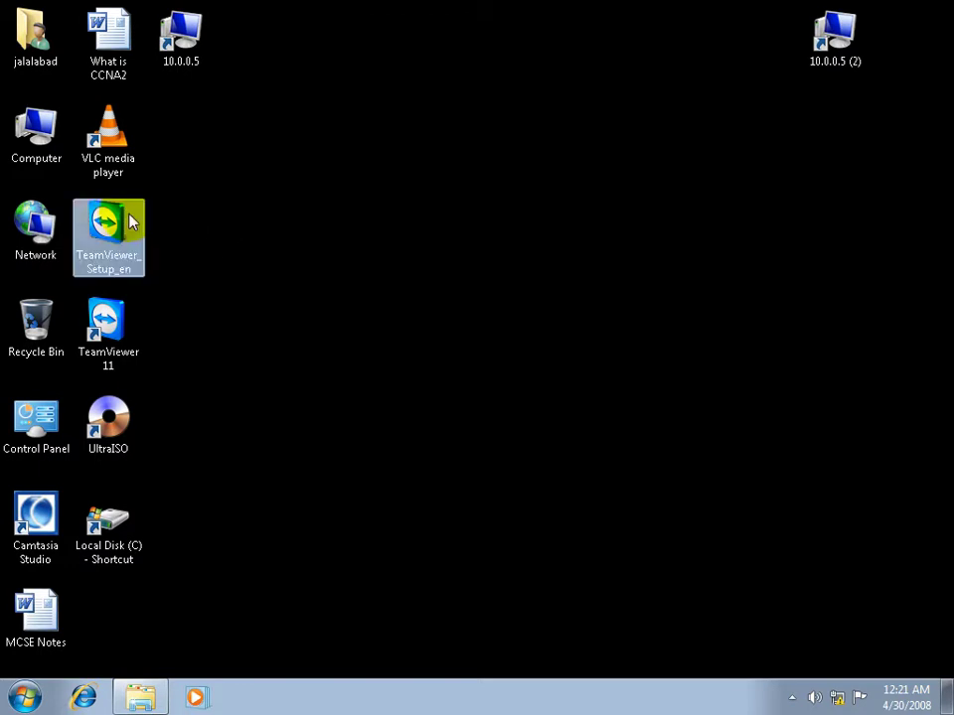
right_click(121, 228)
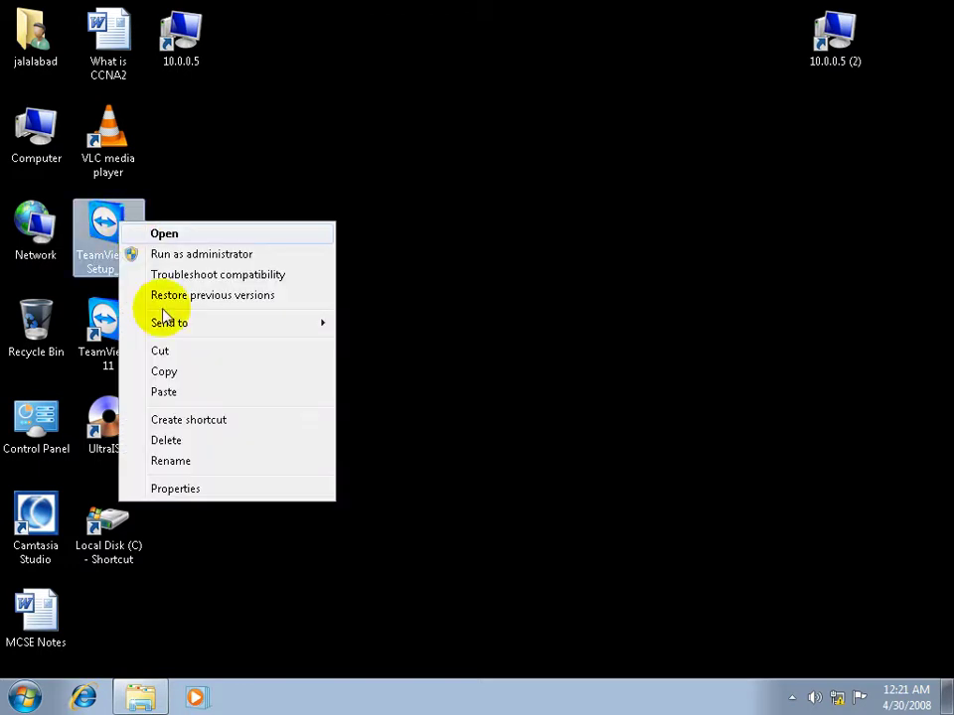
left_click(172, 381)
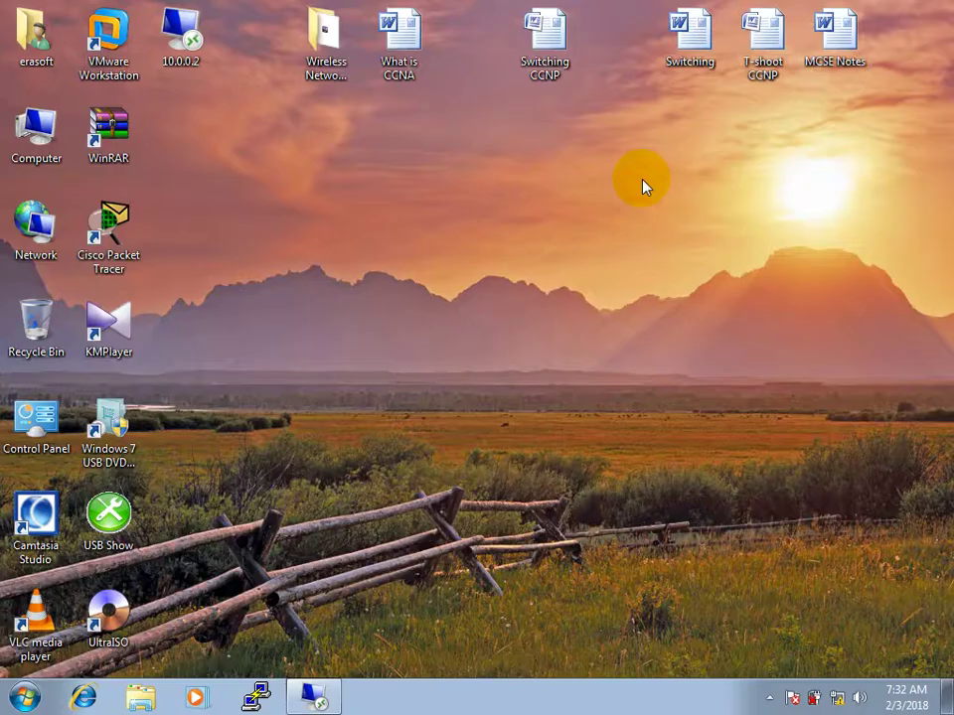
- Paste TeamViewer_Setup_en onto the local desktop and place its icon beside MCSE Notes
right_click(847, 179)
left_click(824, 253)
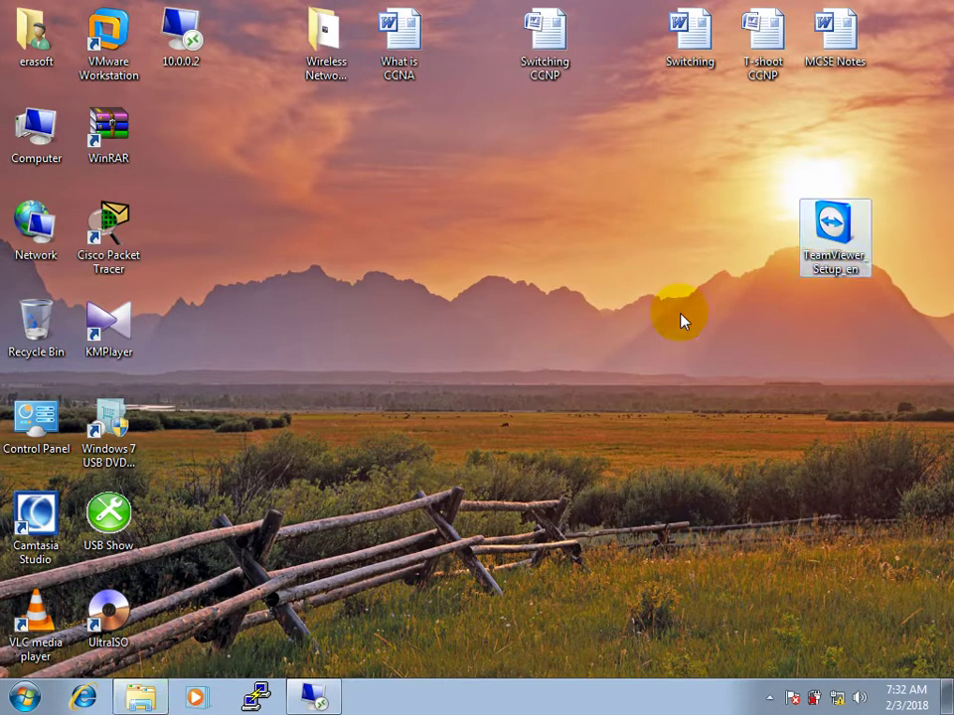
left_click_drag(833, 223, 904, 35)
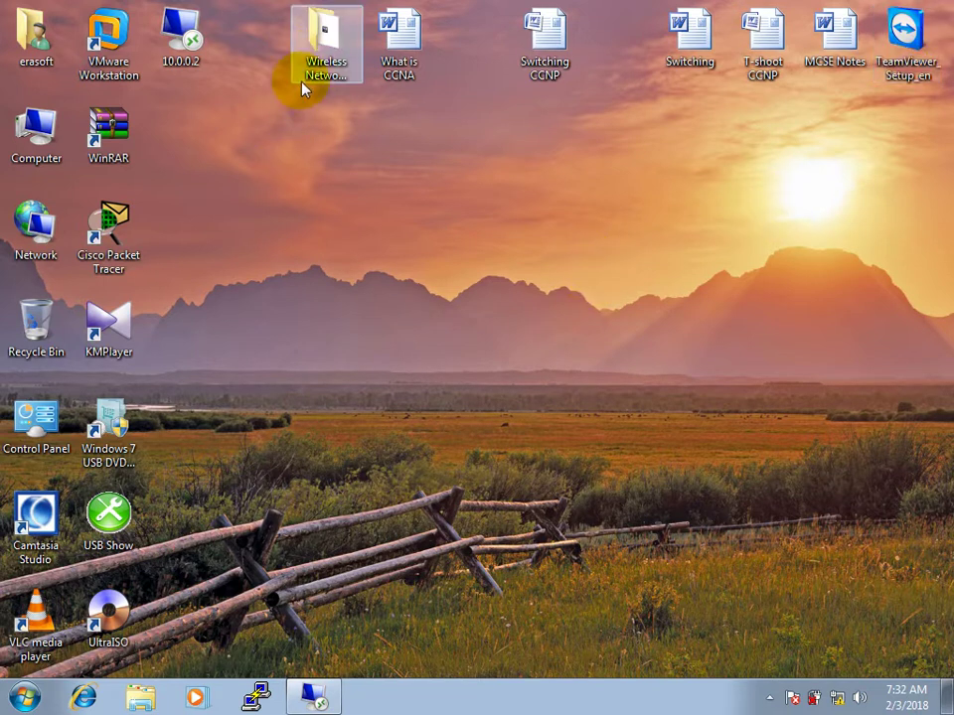
- Copy the Wireless Network Videos 1 folder from the local desktop and paste it onto the remote desktop
right_click(318, 36)
left_click(353, 302)
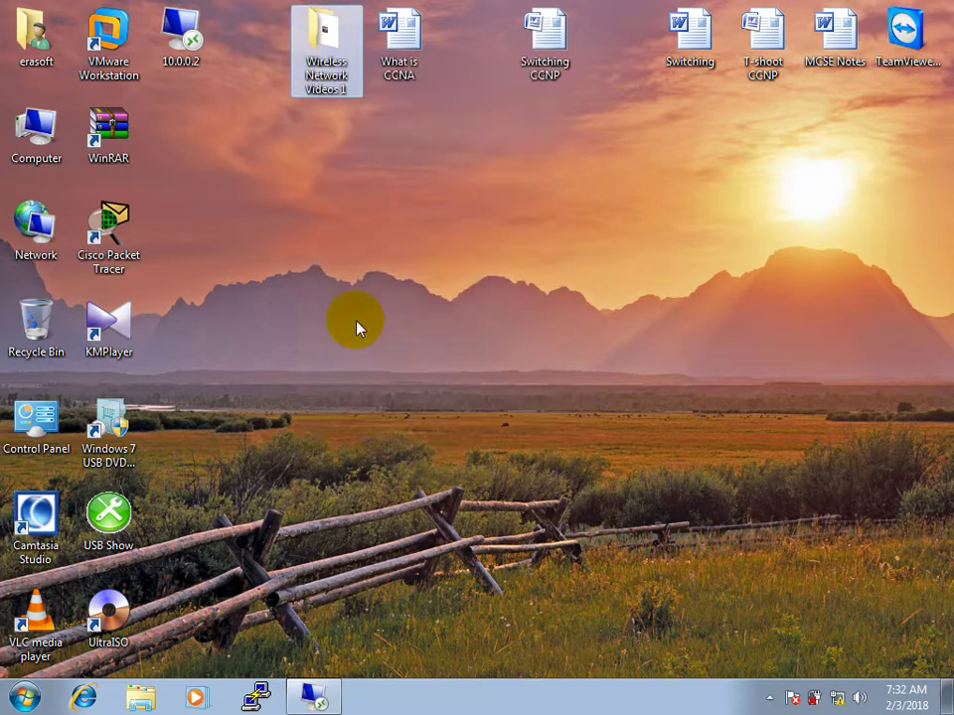
left_click(301, 661)
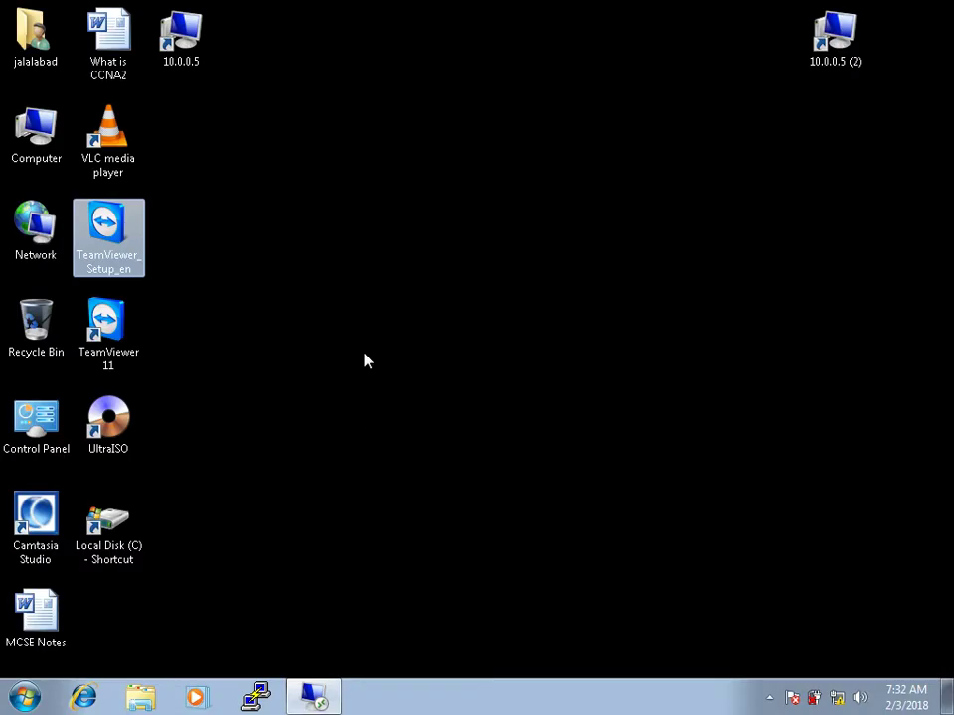
right_click(330, 153)
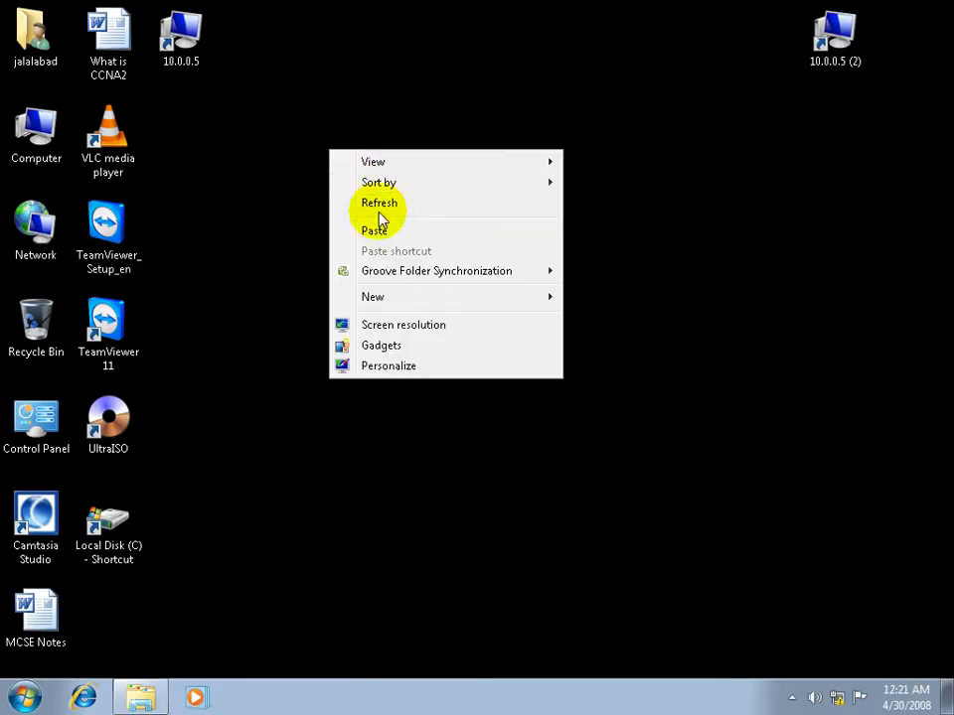
left_click(378, 208)
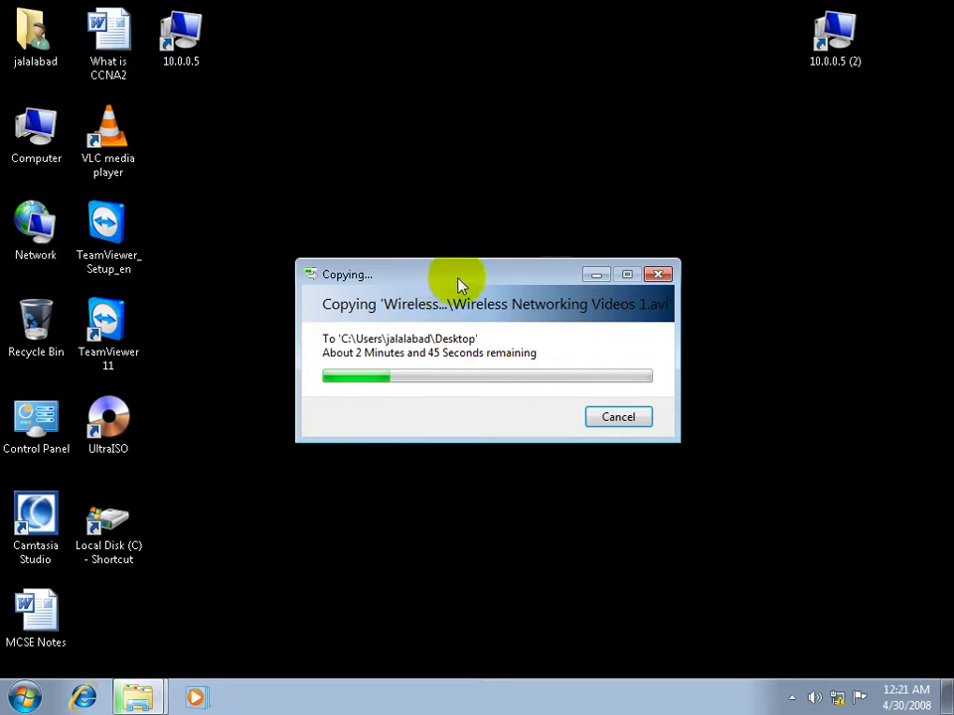
left_click_drag(458, 284, 386, 154)
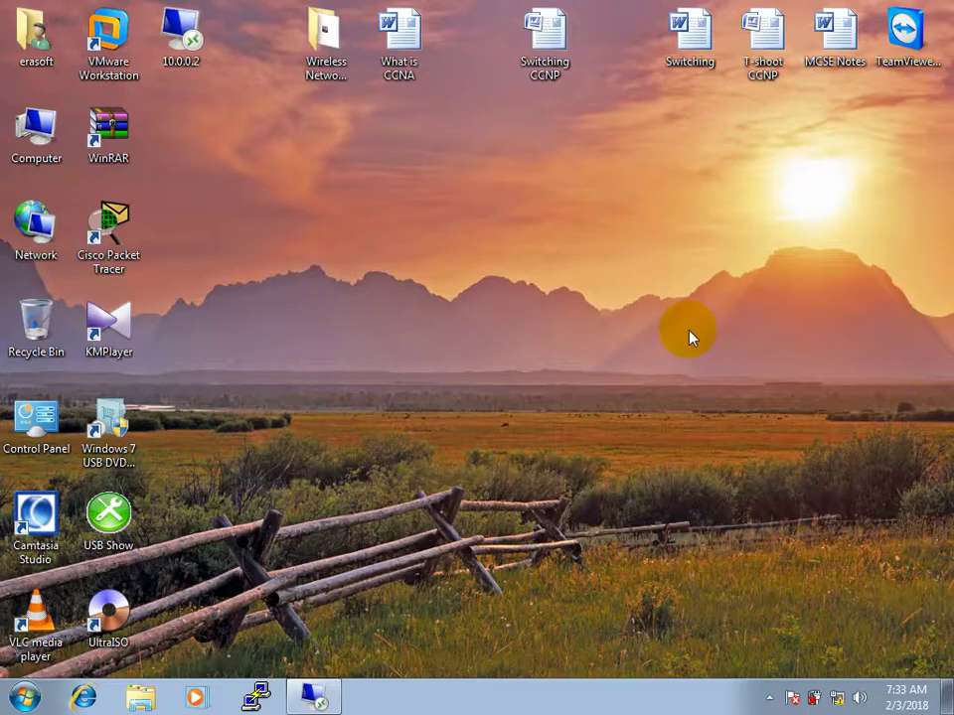
left_click(769, 698)
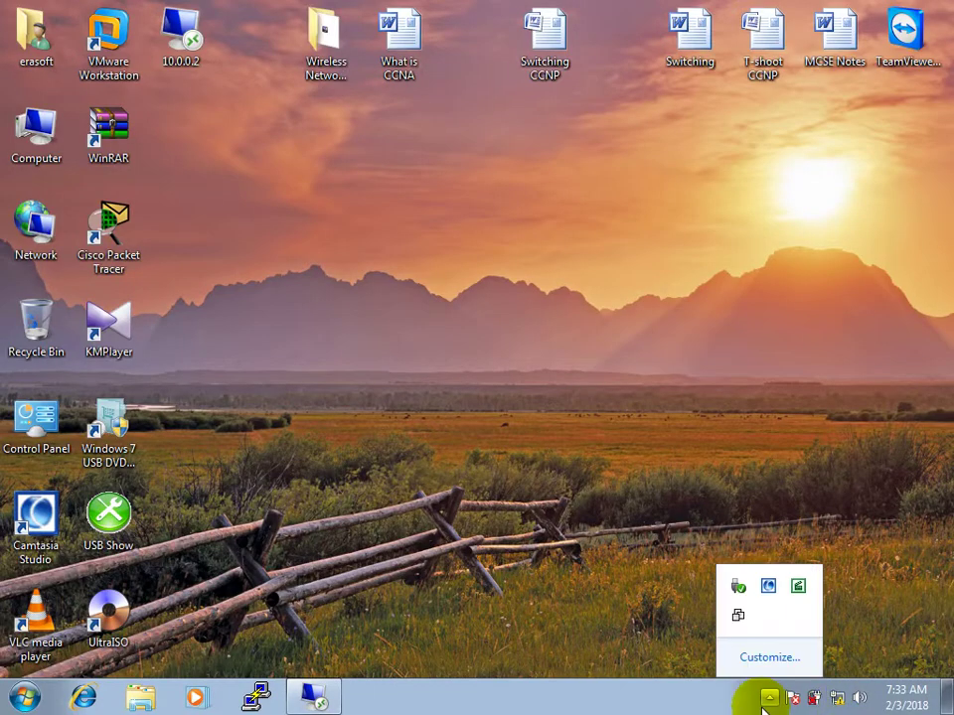
left_click(588, 283)
left_click(768, 698)
left_click(529, 393)
- Return to the remote session and disconnect from it
left_click(314, 697)
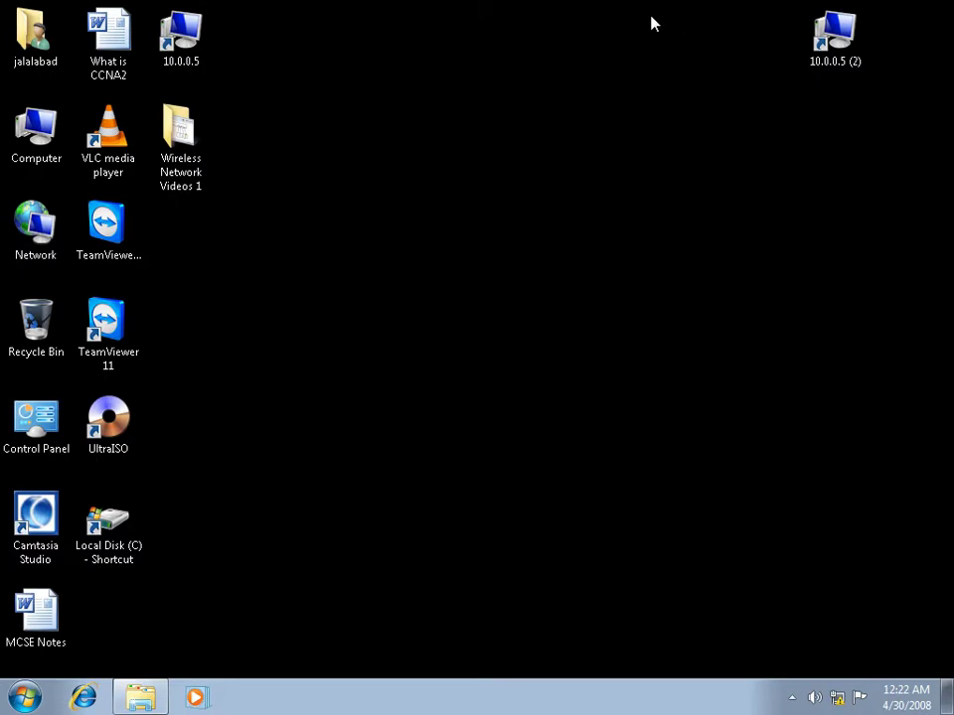
left_click(647, 16)
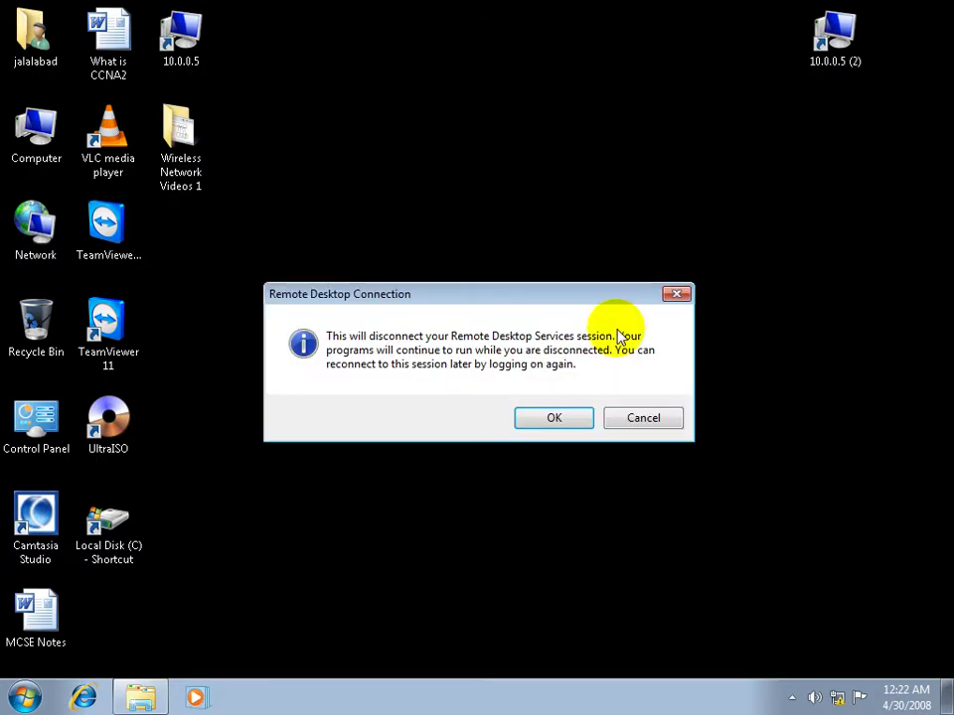
left_click(562, 419)
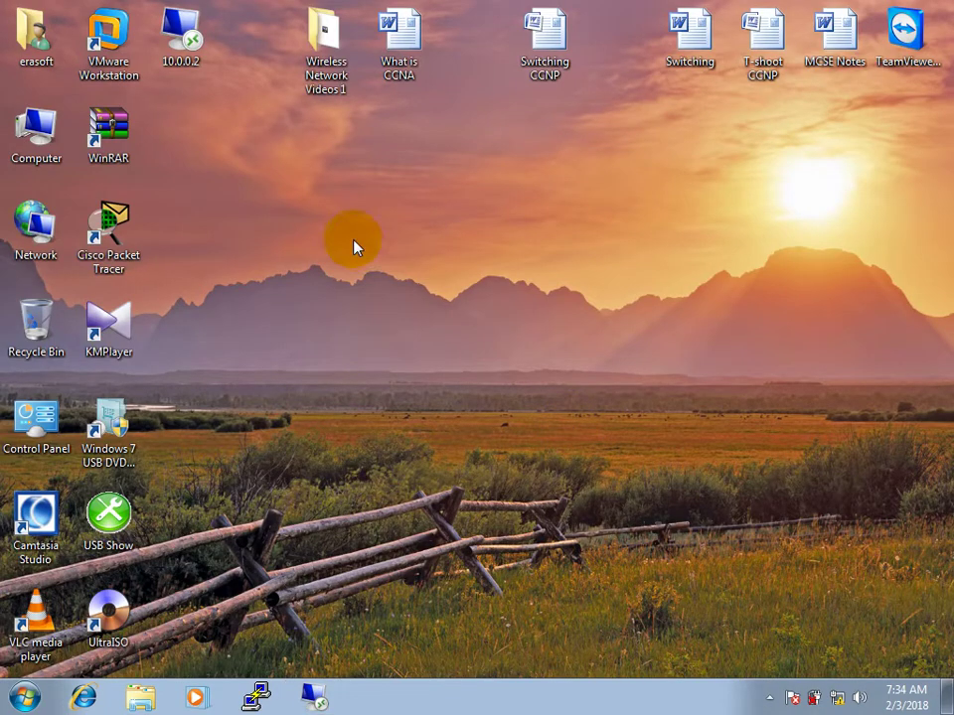
- Reopen Remote Desktop Connection with its full options and review the Programs and Advanced settings
left_click(314, 697)
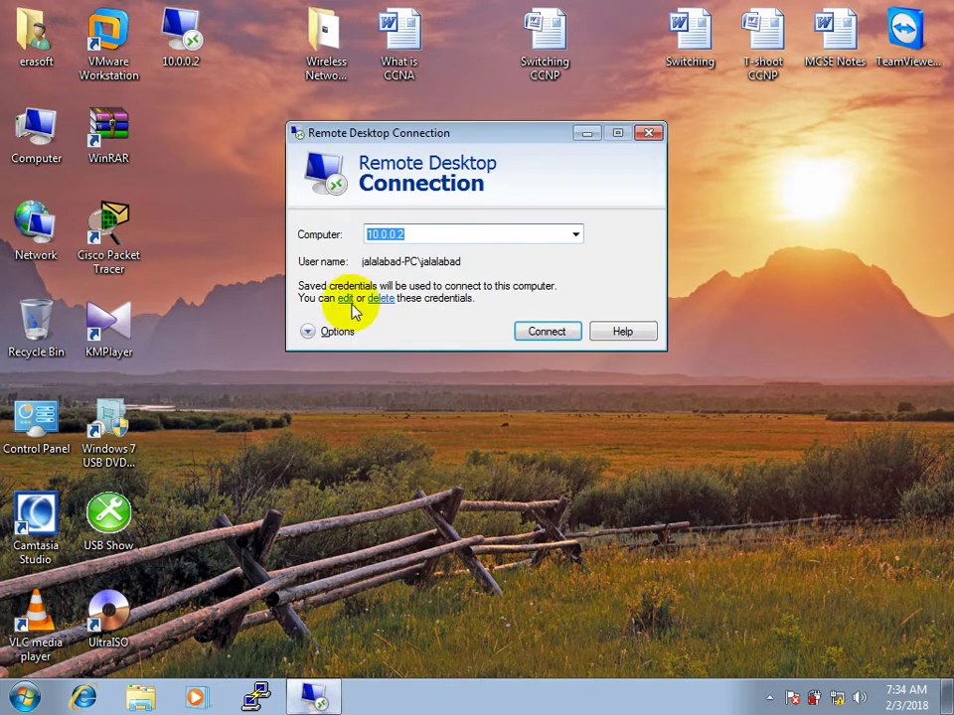
left_click(311, 335)
left_click_drag(485, 126, 491, 45)
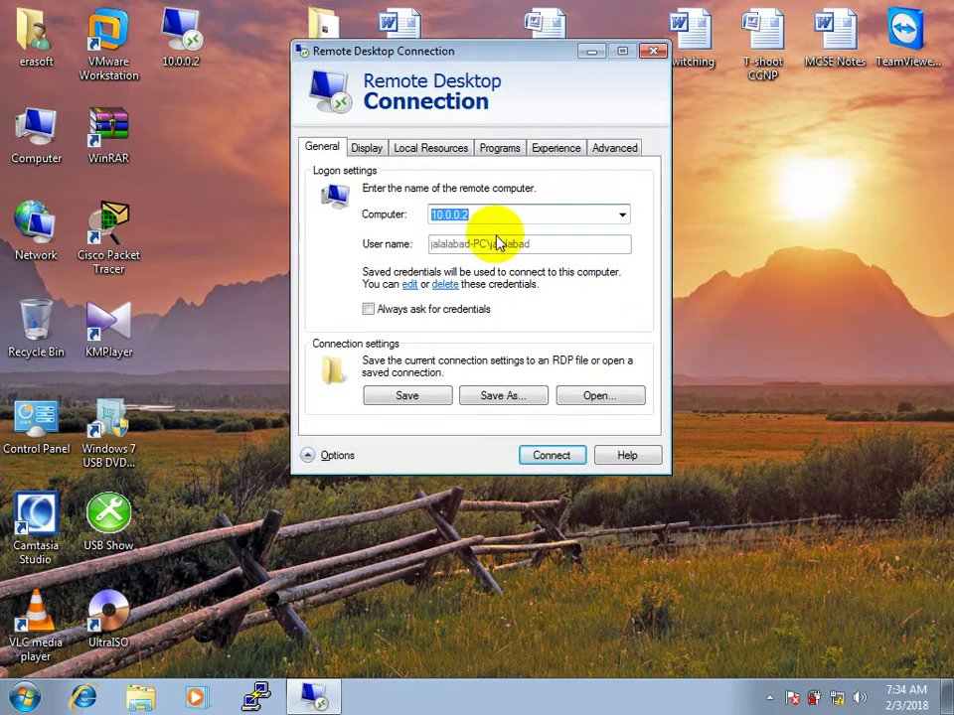
left_click(507, 151)
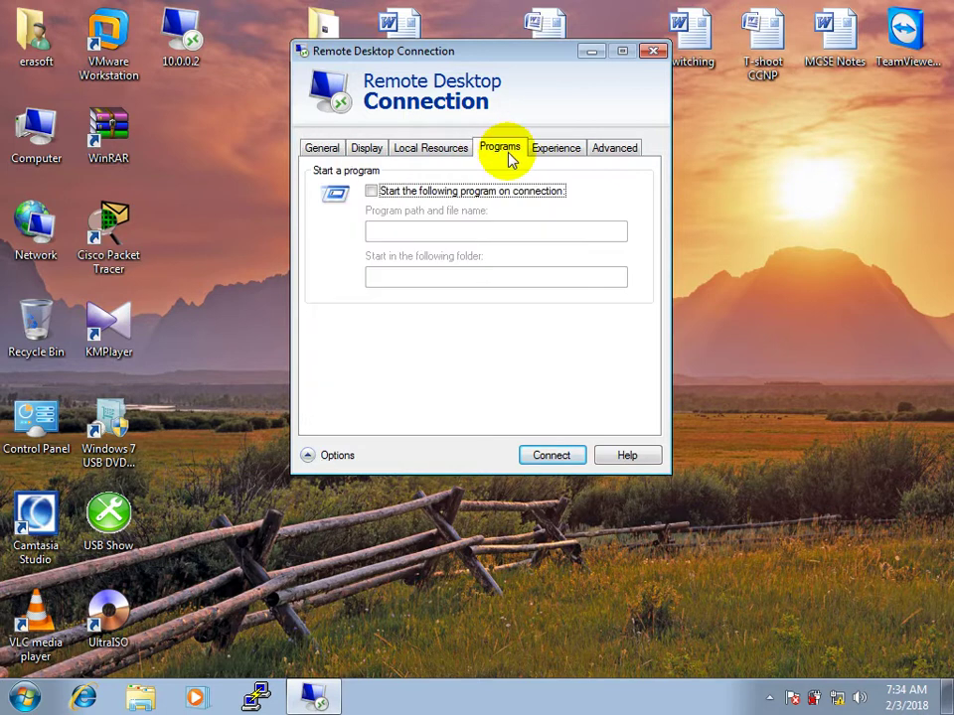
left_click(617, 157)
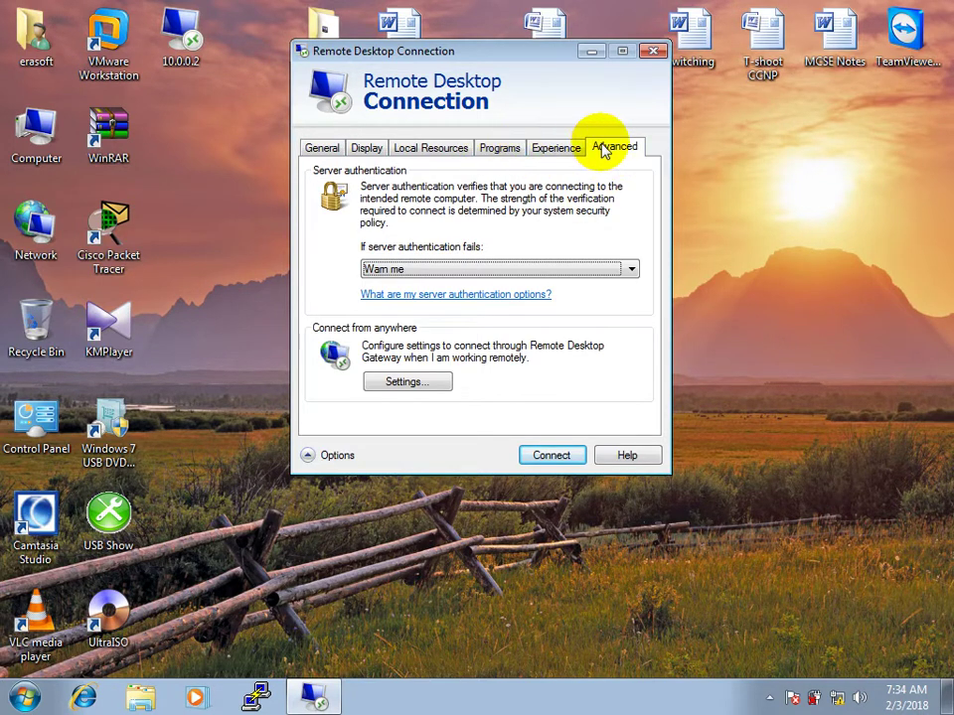
- Review the Experience performance settings and connect to 10.0.0.2 with Low-speed broadband (256 Kbps - 2 Mbps)
left_click(497, 148)
left_click(610, 147)
left_click(511, 148)
left_click(606, 151)
left_click(550, 151)
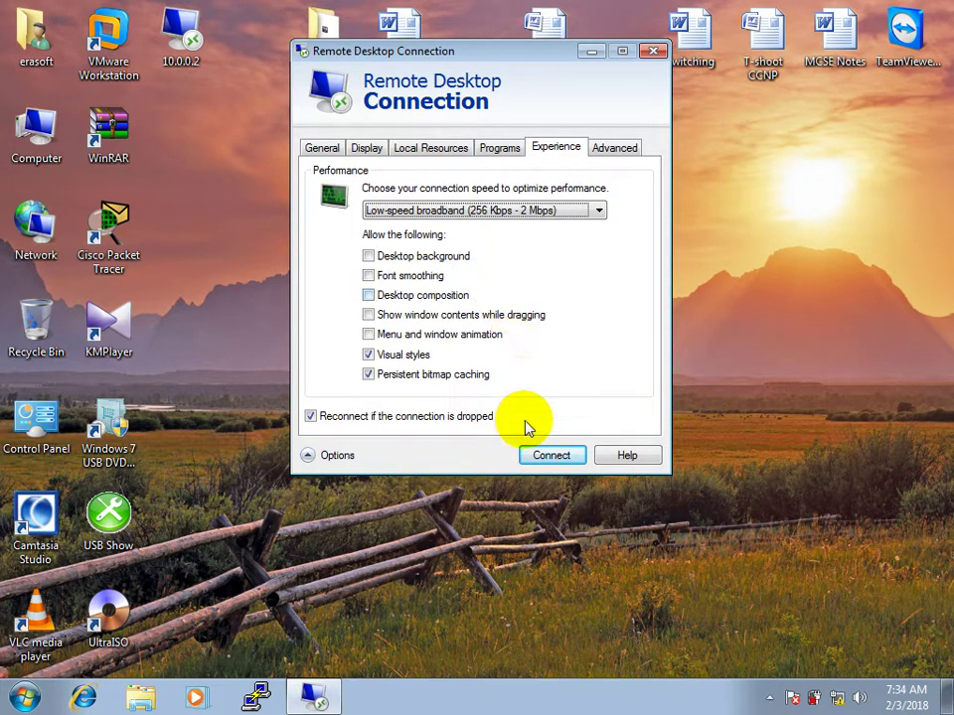
left_click(542, 457)
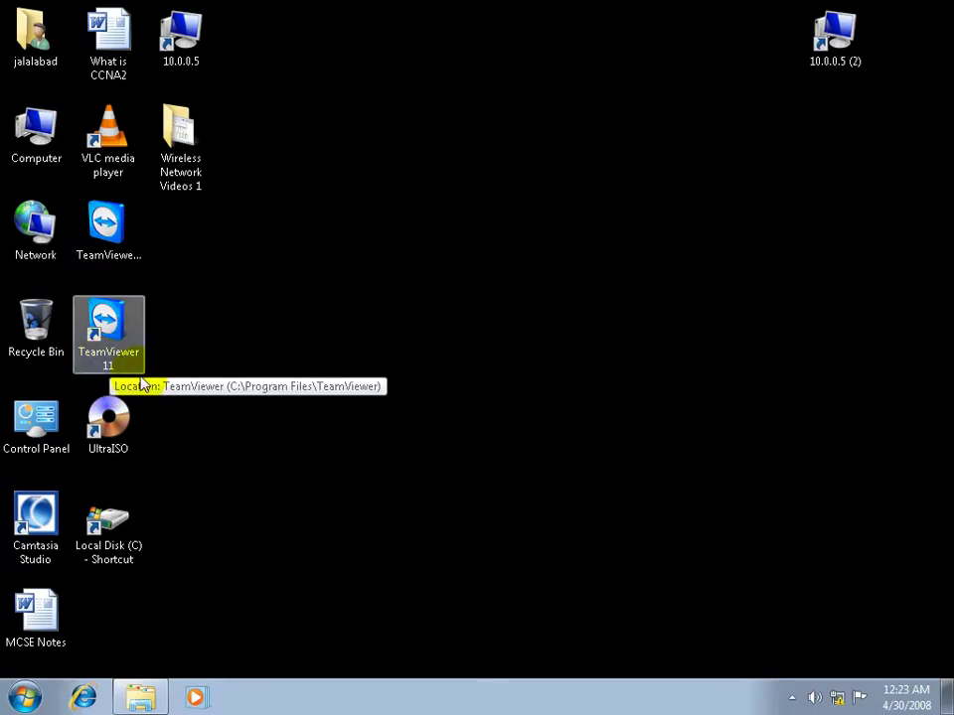
- Compare the local desktop's background with the remote session's, and test selection rectangles on the remote desktop
left_click(609, 9)
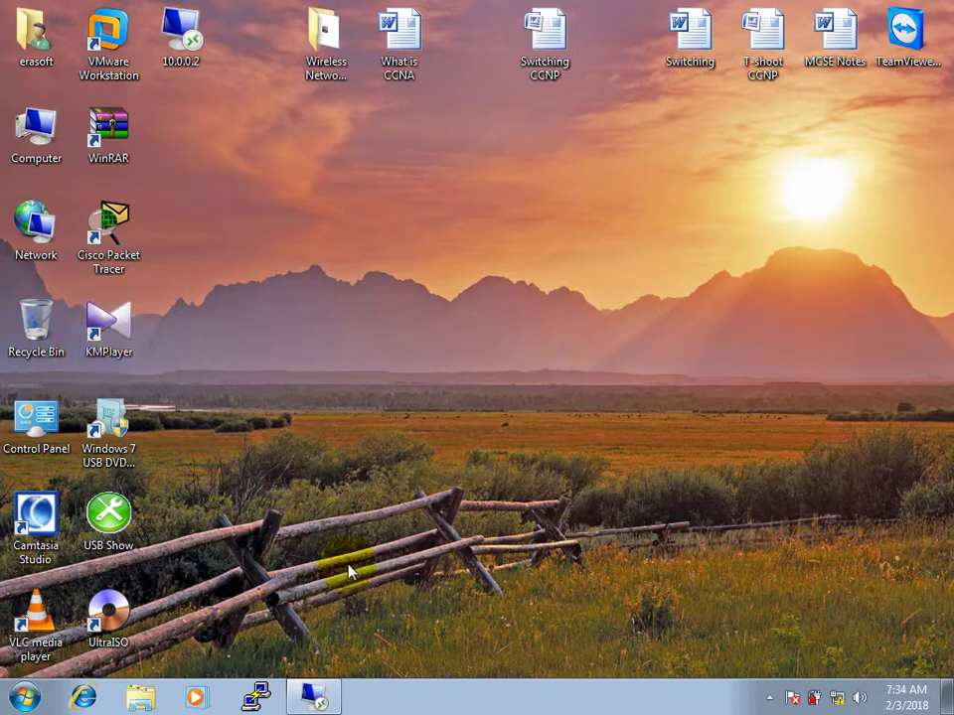
left_click(314, 696)
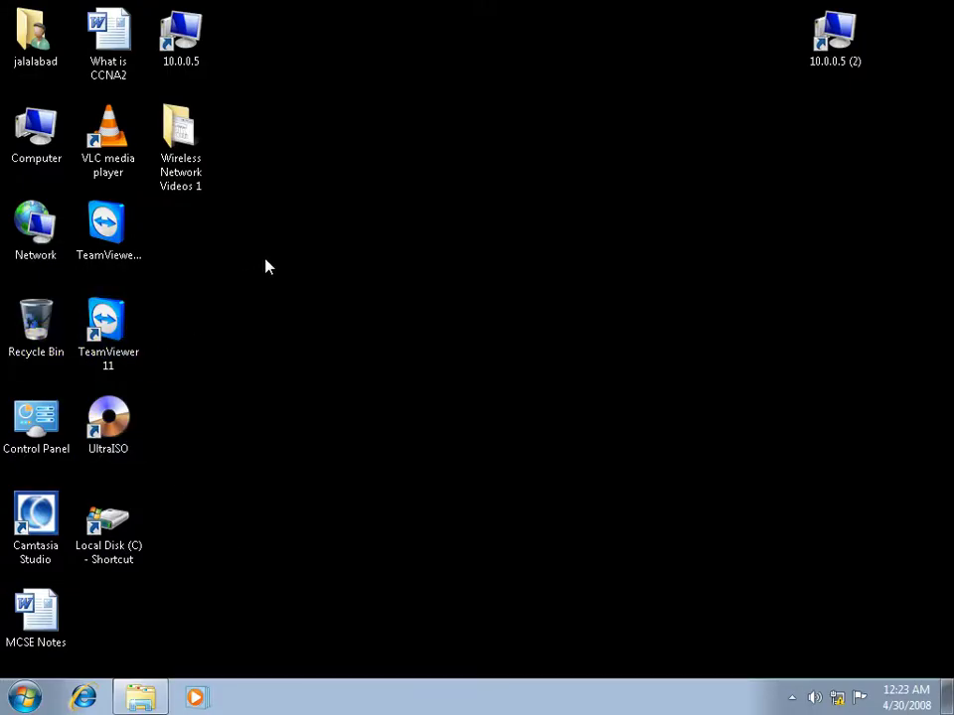
left_click_drag(516, 73, 807, 514)
left_click_drag(358, 136, 746, 661)
left_click_drag(270, 113, 721, 573)
- Disconnect from the remote session at 10.0.0.2 and return to the local desktop
left_click(663, 27)
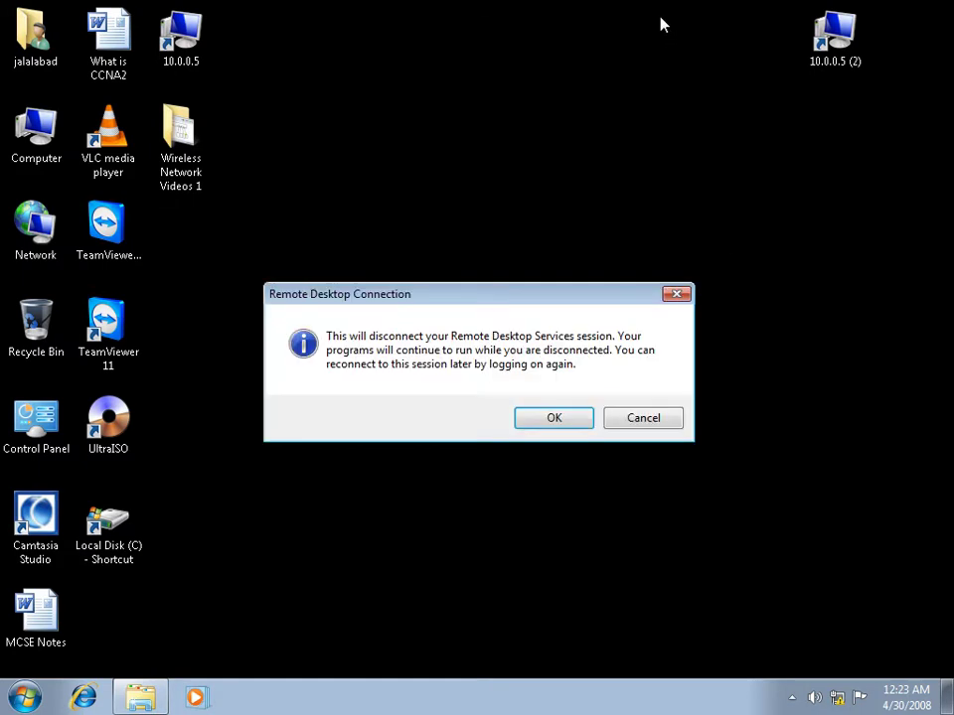
left_click(554, 419)
left_click(522, 284)
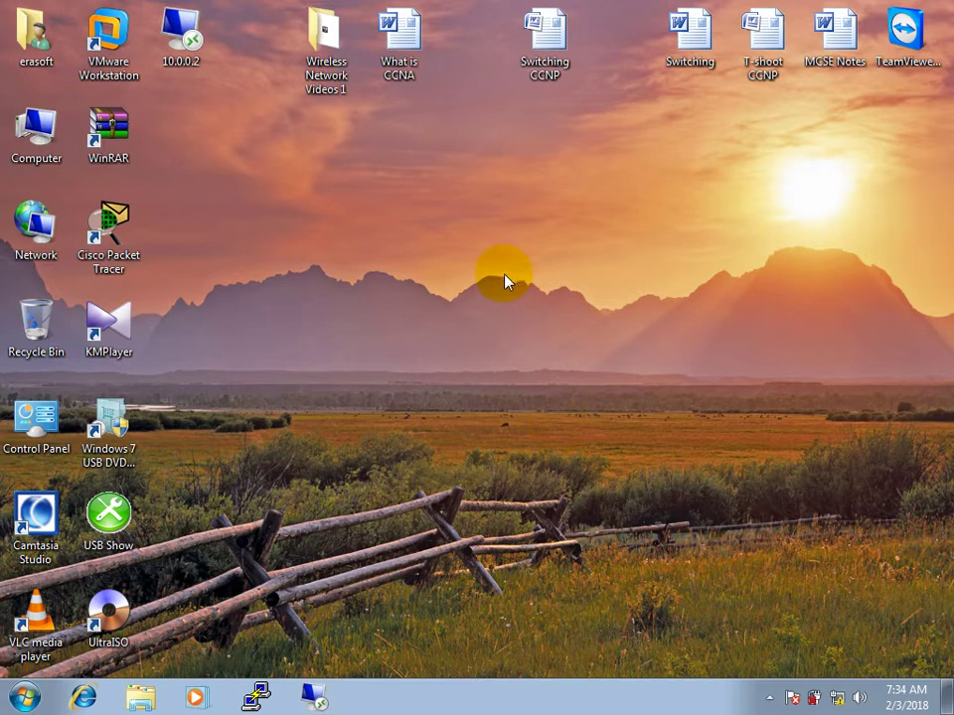
- Reopen Remote Desktop Connection and allow desktop background, font smoothing, desktop composition, window contents while dragging, and menu and window animation
left_click(313, 700)
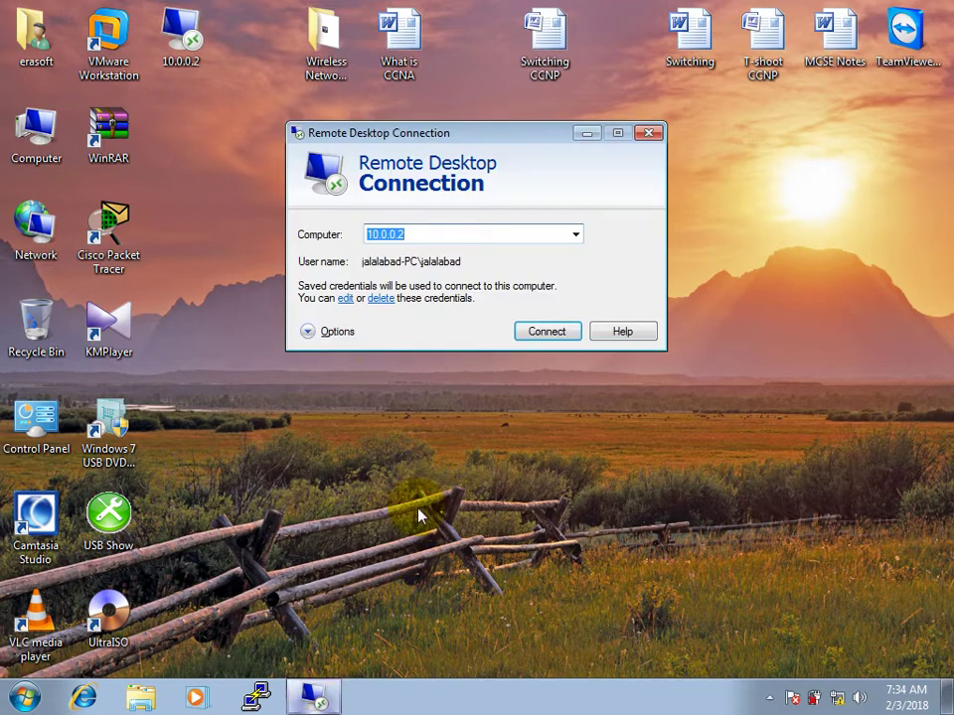
left_click(334, 339)
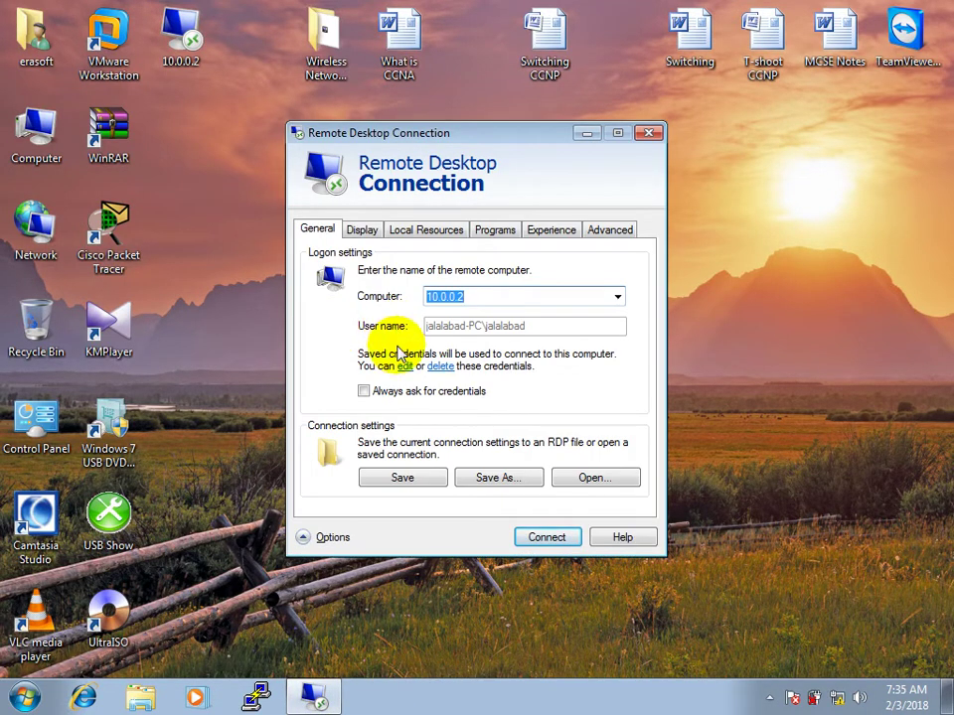
left_click(549, 232)
left_click(365, 339)
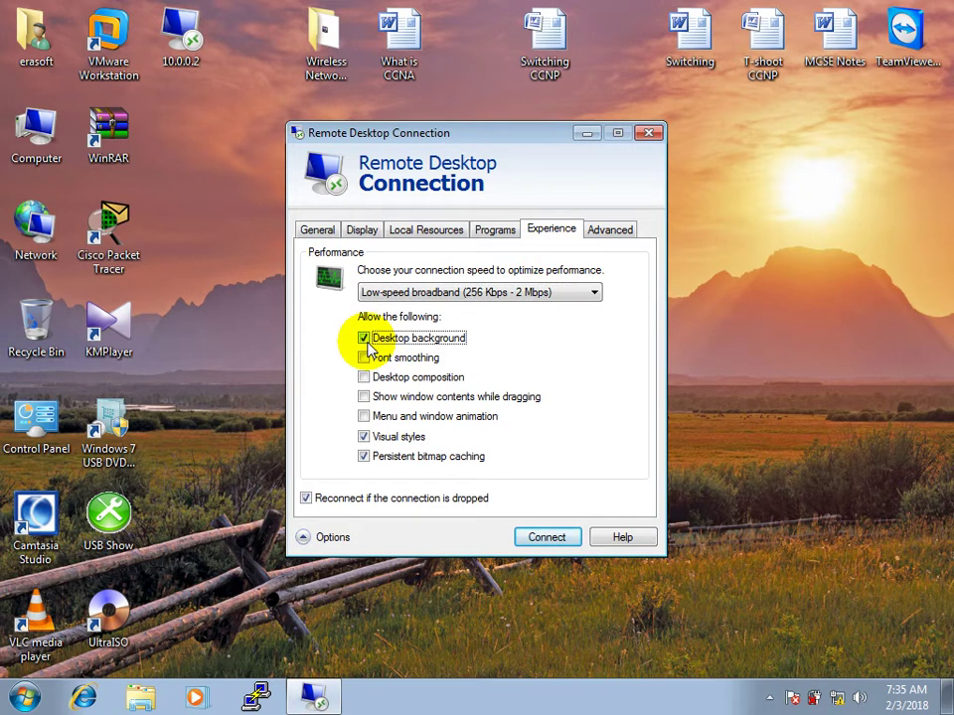
left_click(363, 357)
left_click(363, 377)
left_click(364, 396)
left_click(371, 416)
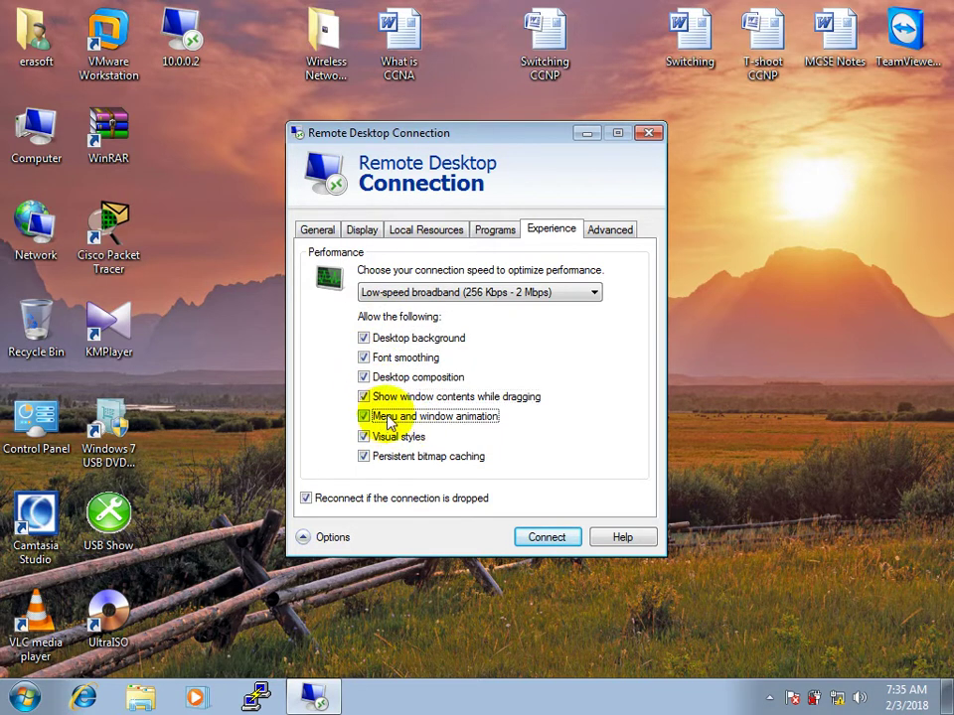